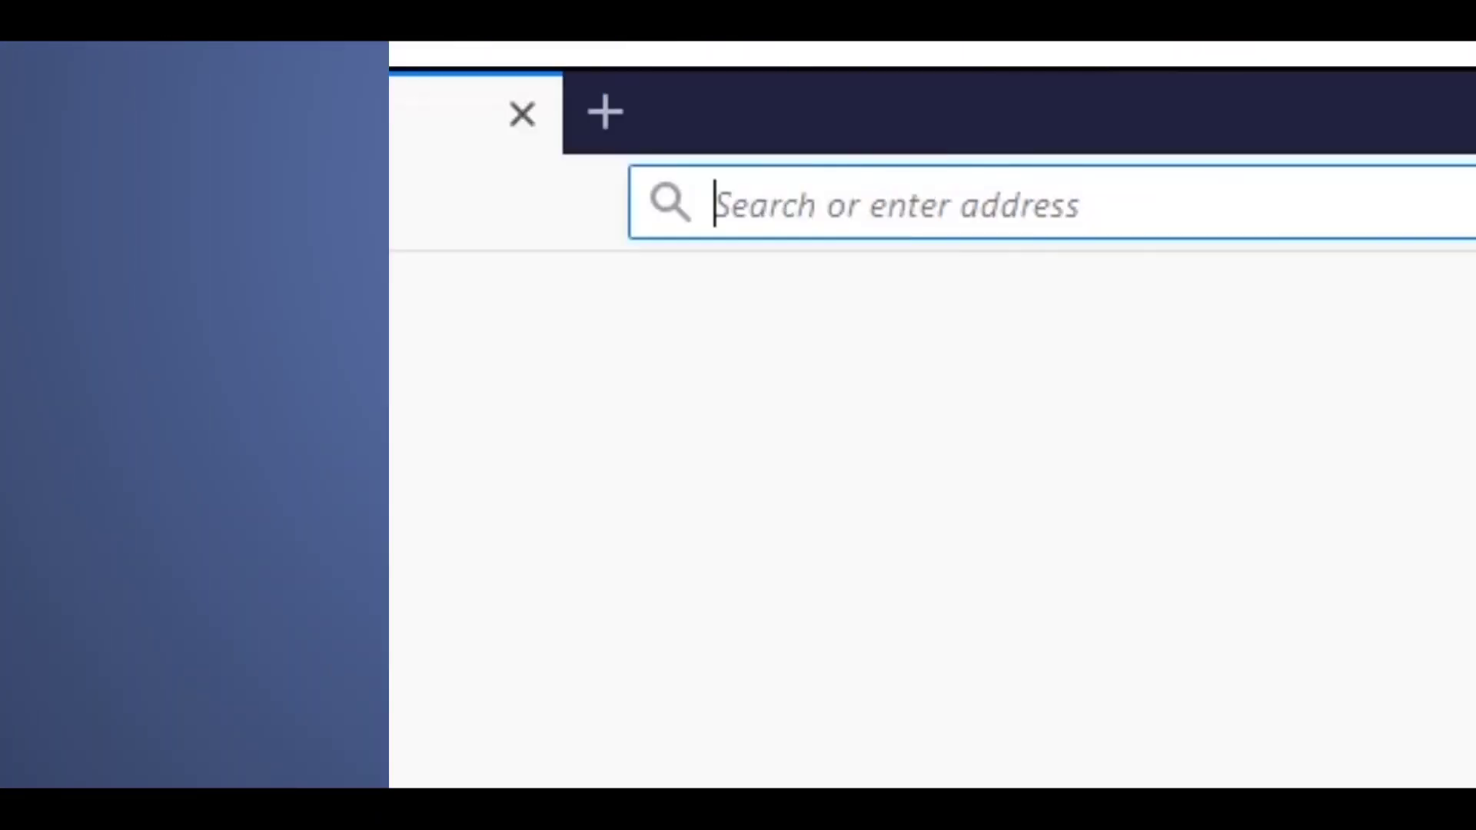
- Go to doc.ruptela.lt and navigate to FM4 > FM-Tco4 LCV firmwares & configurators
text(doc.)
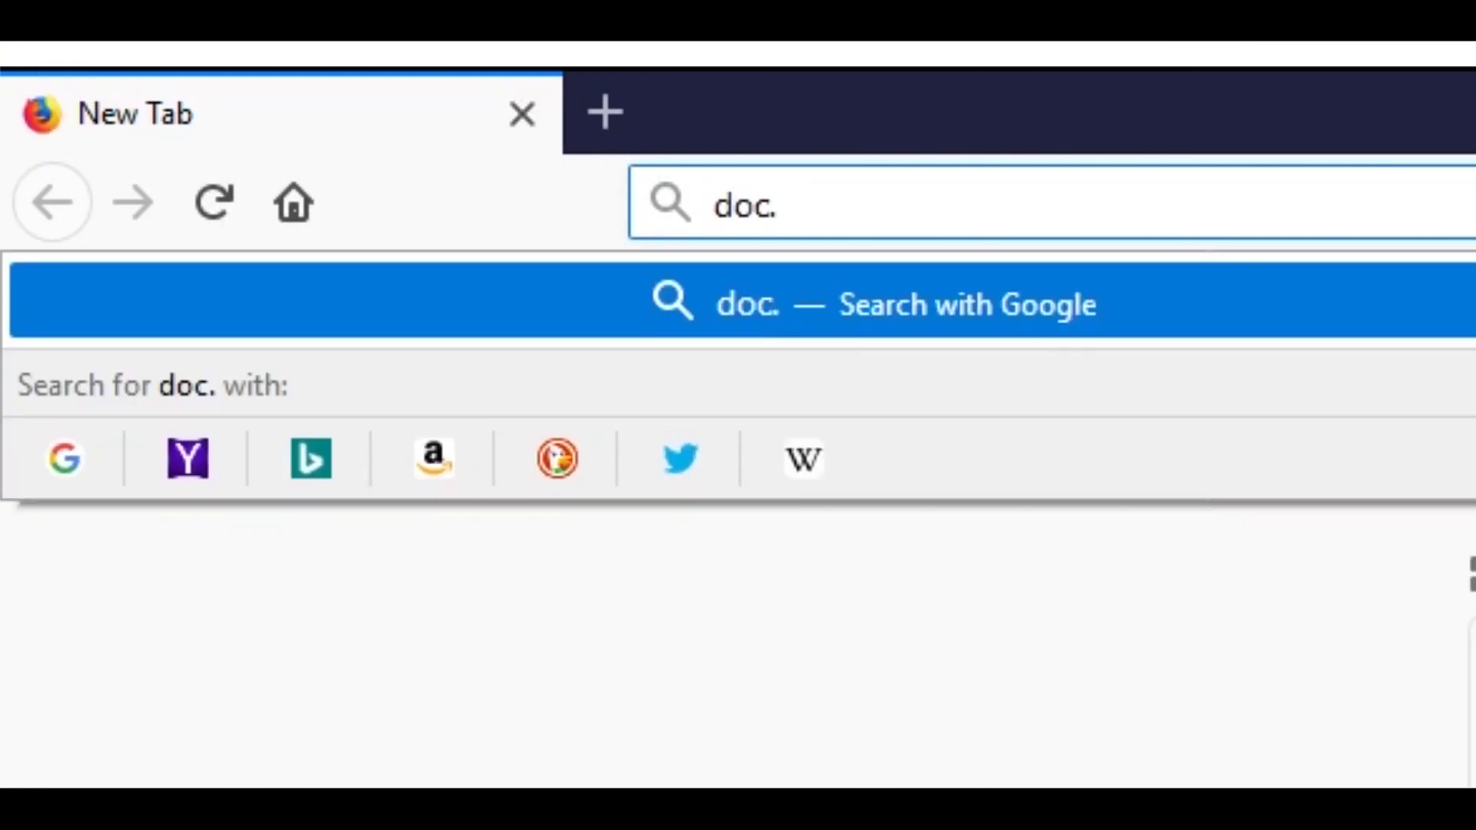
text(ruptela.lt)
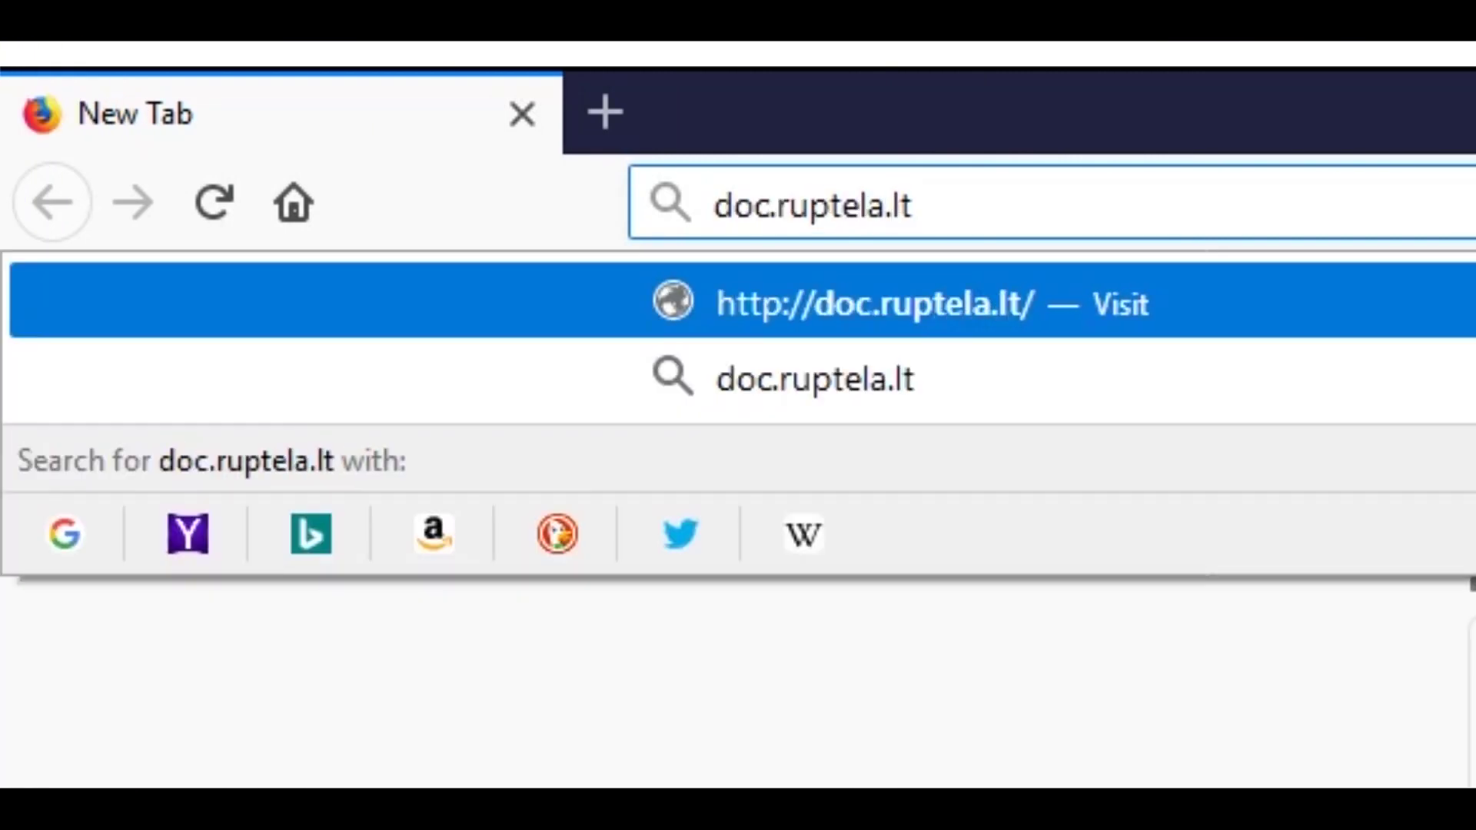
key(Return)
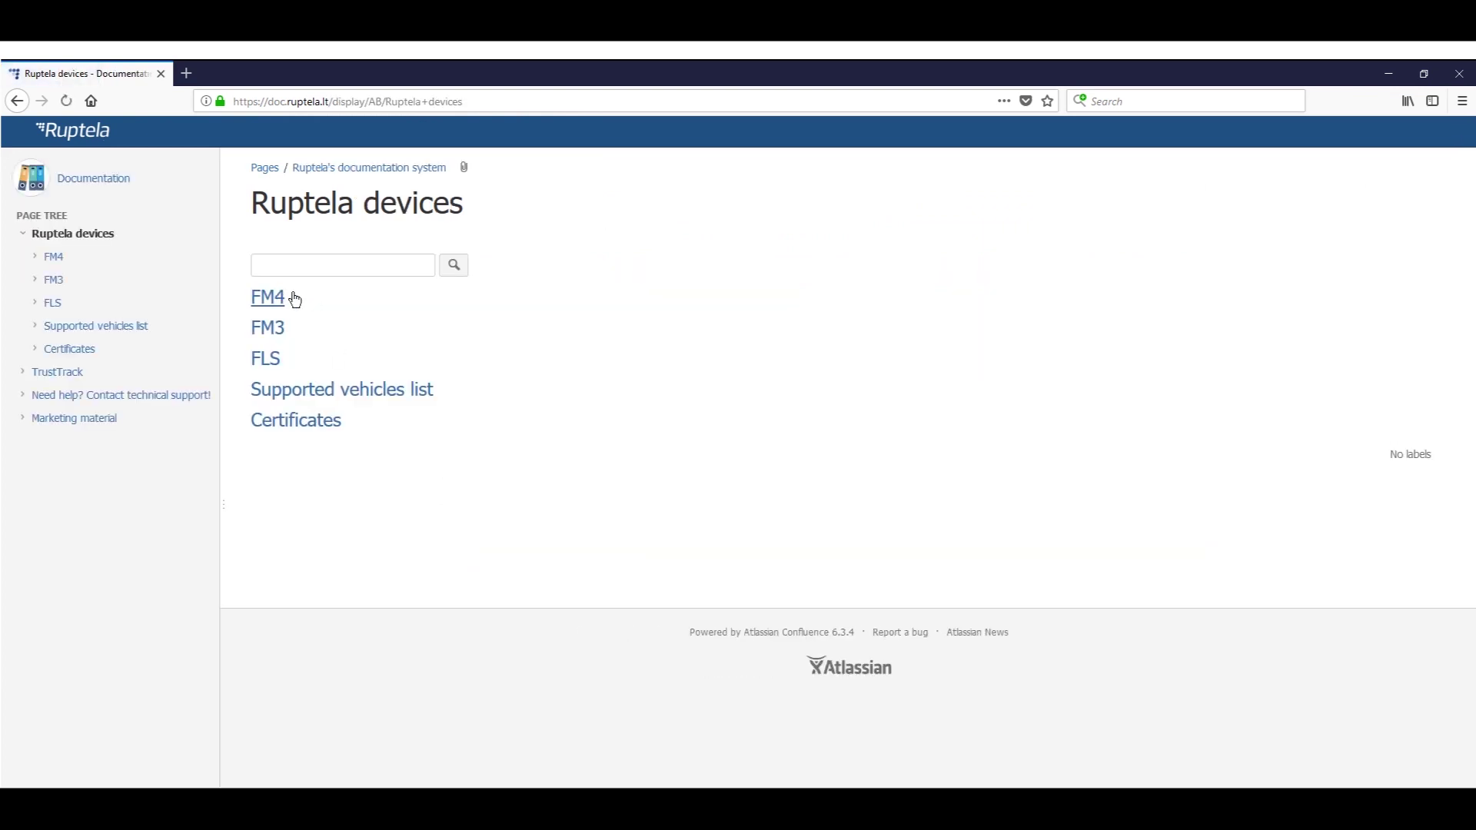
click(266, 302)
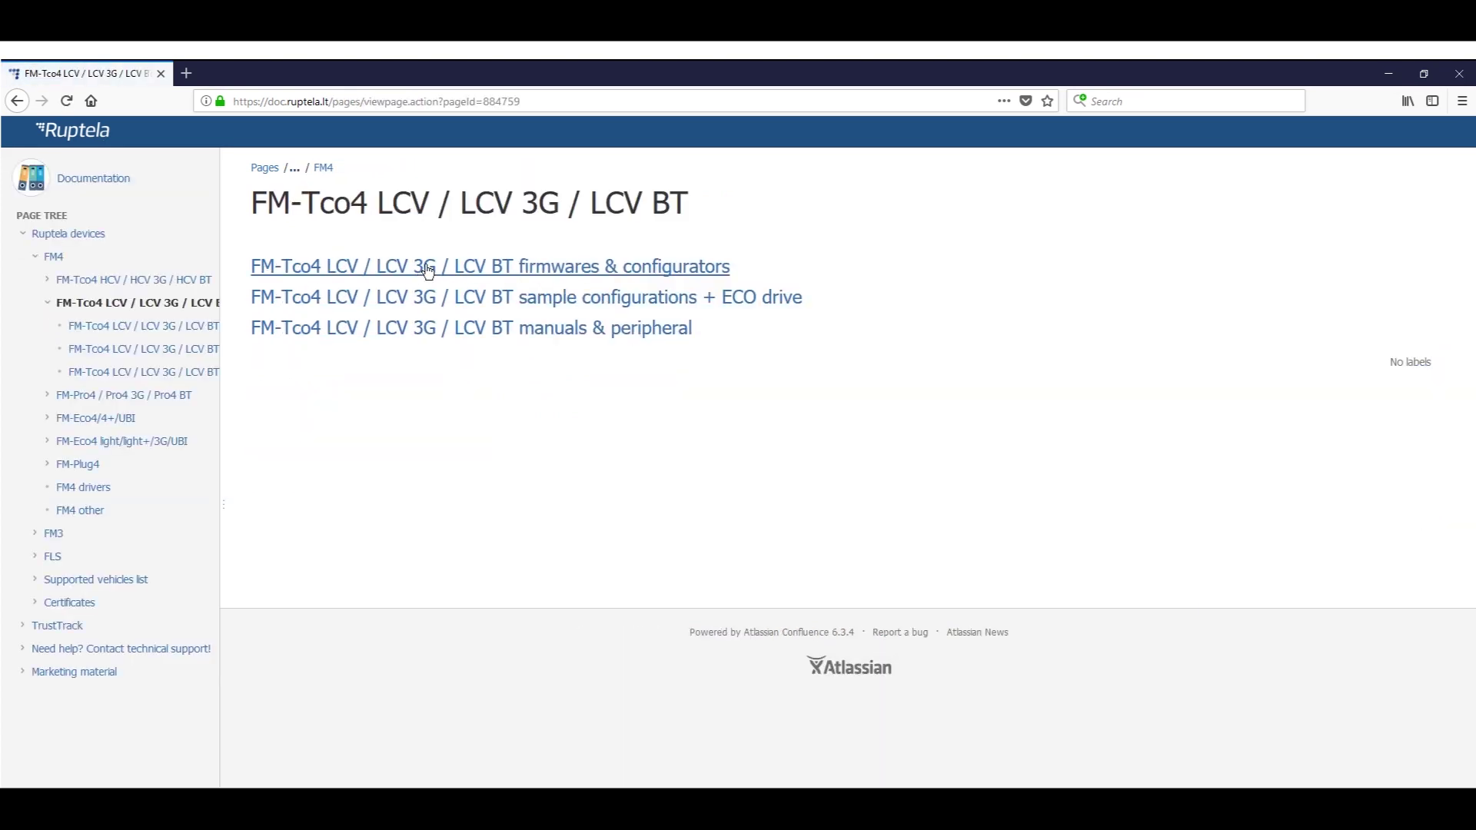
click(429, 269)
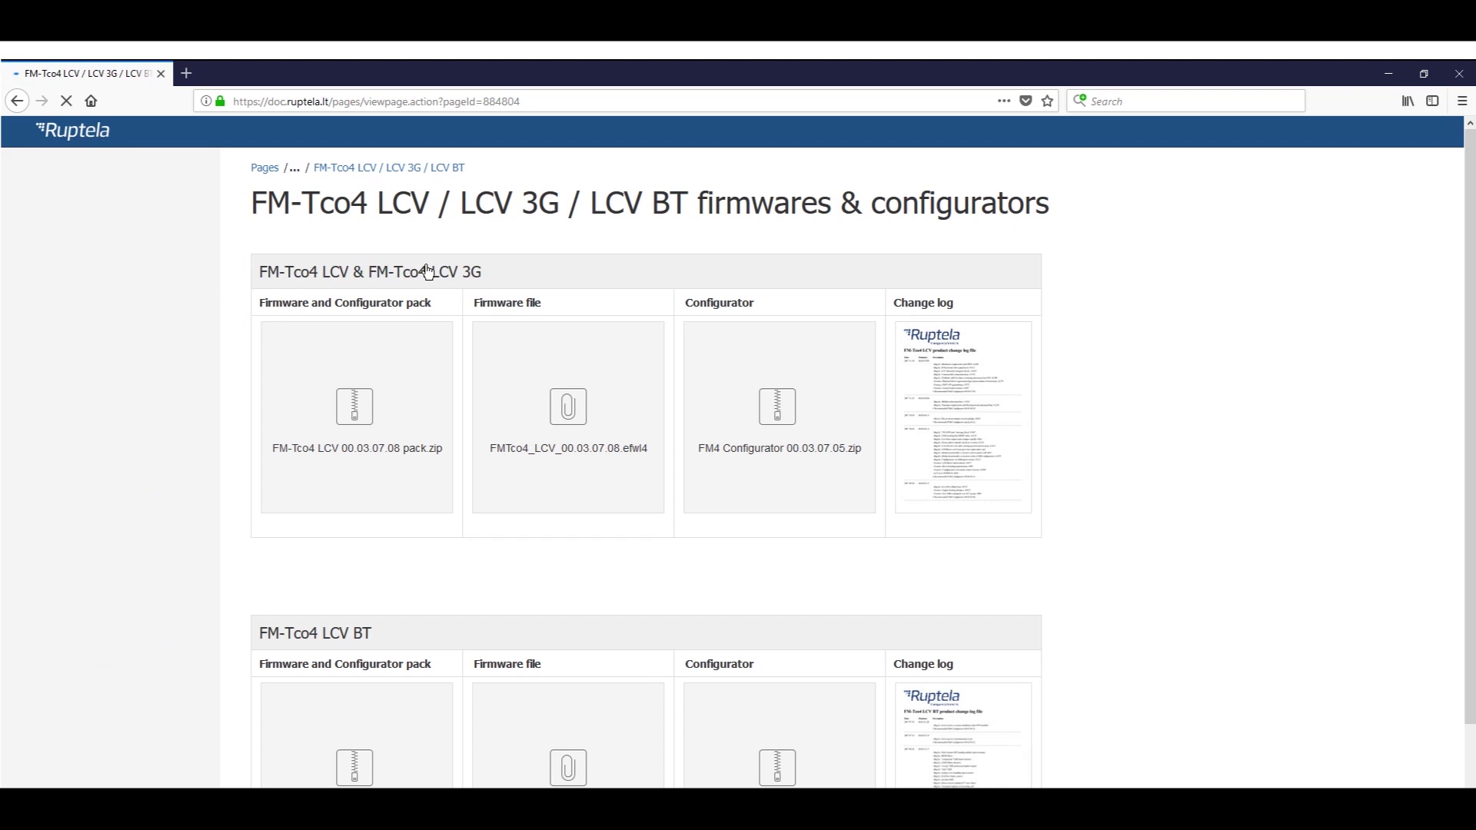
- Download the FM-Tco4 LCV 00.03.07.08 pack.zip and save it to the Desktop
click(409, 392)
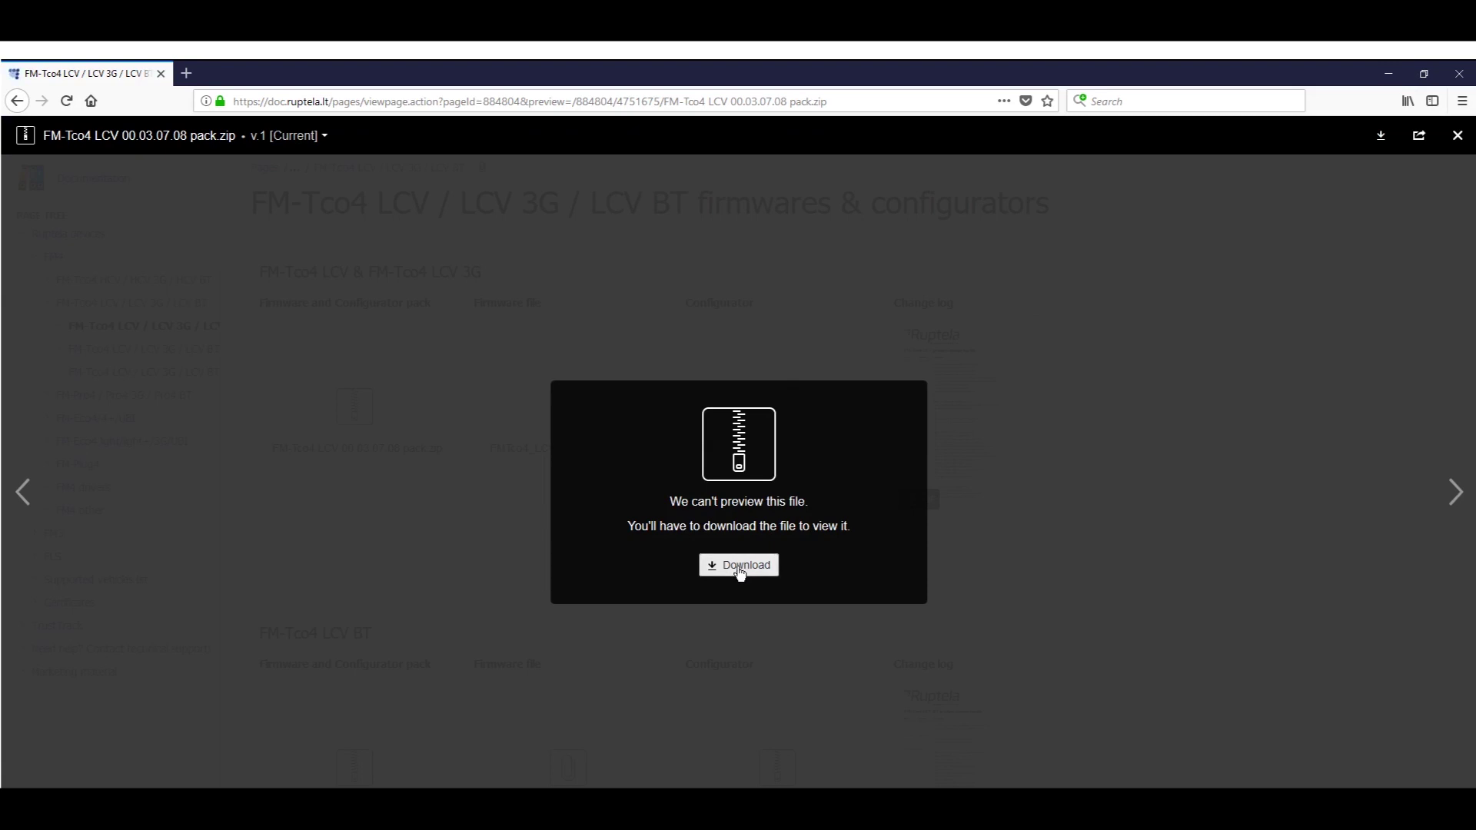
click(738, 567)
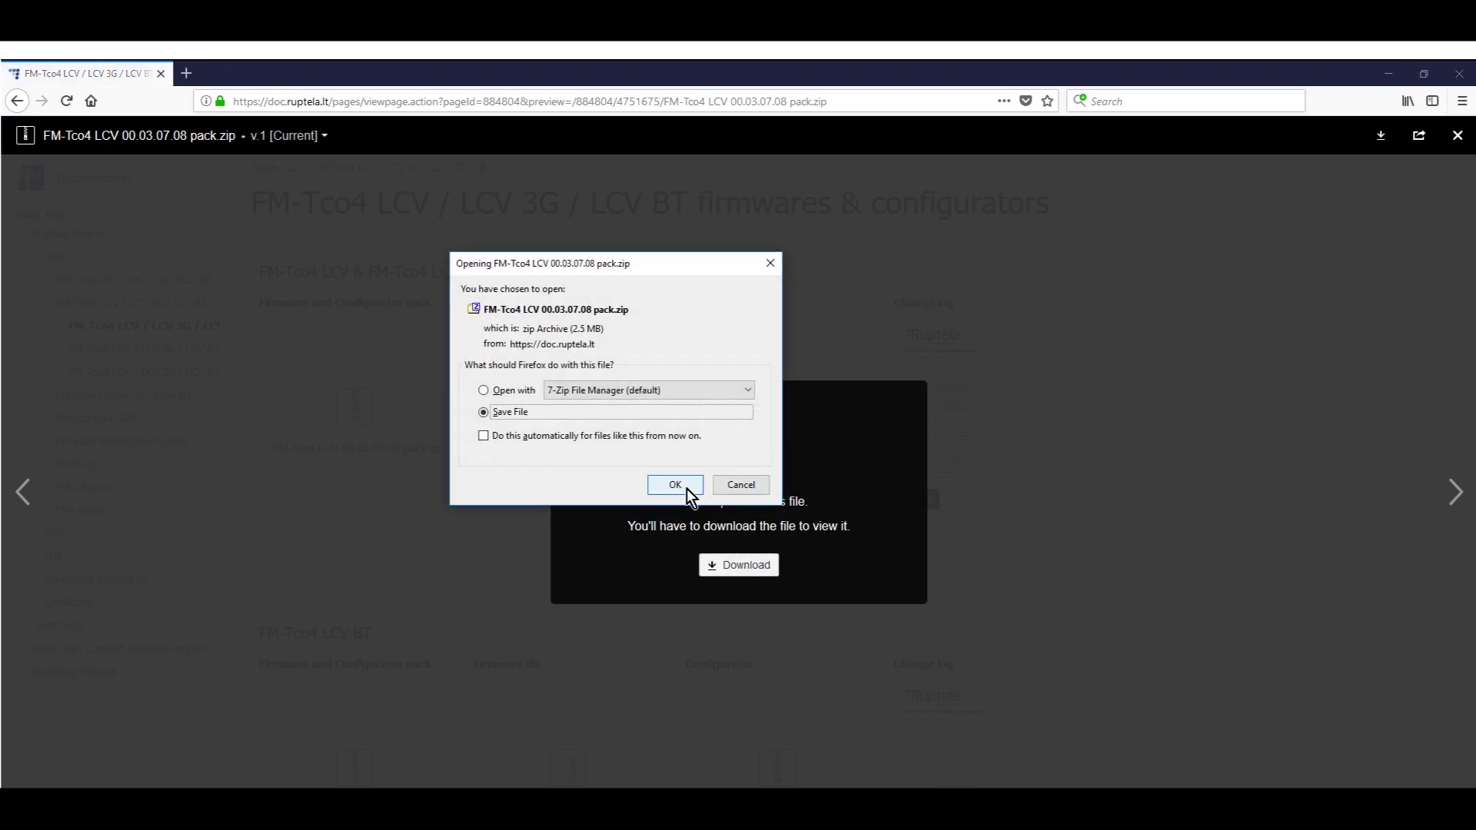
click(675, 486)
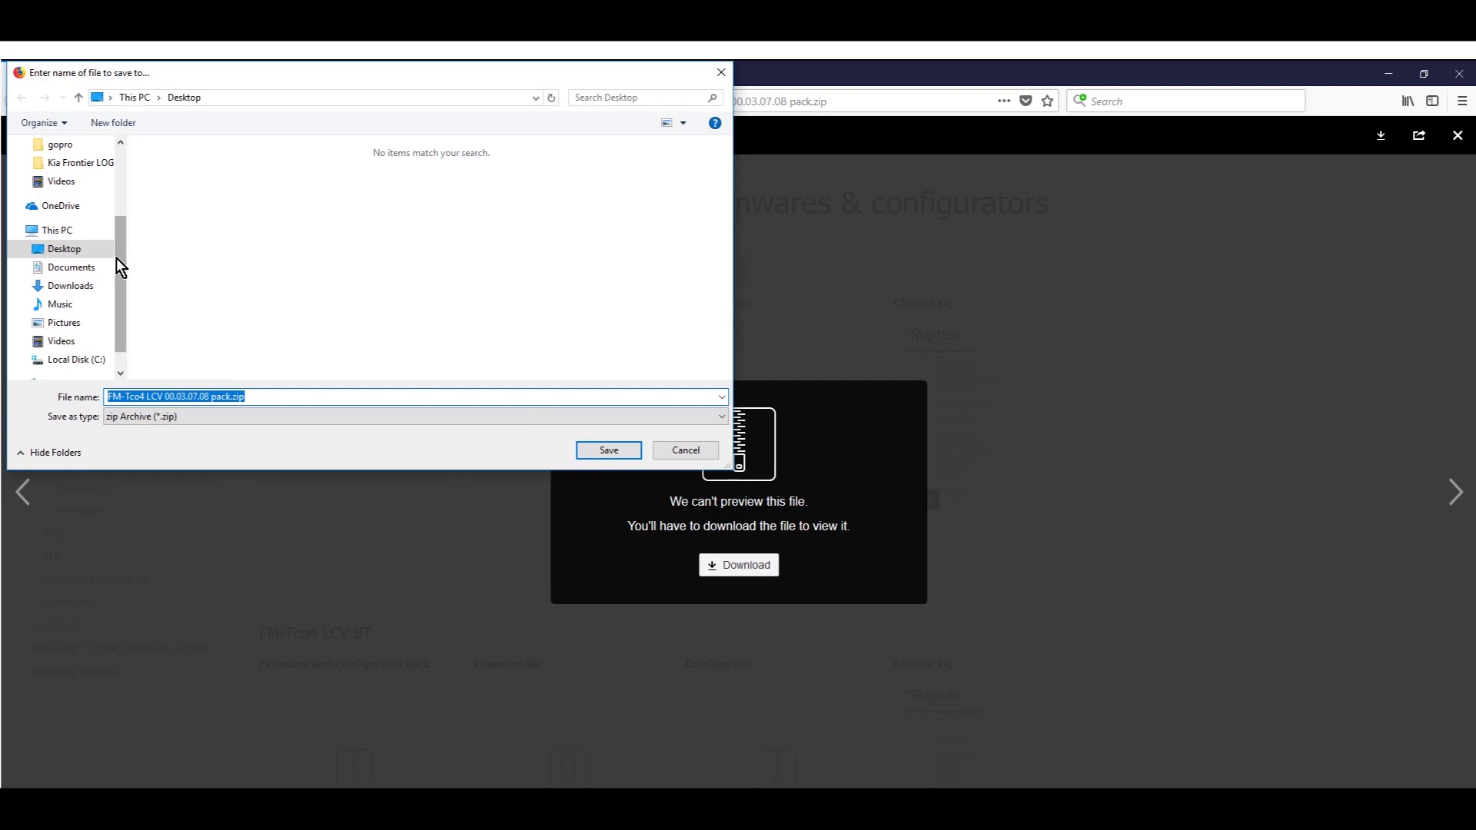
click(608, 450)
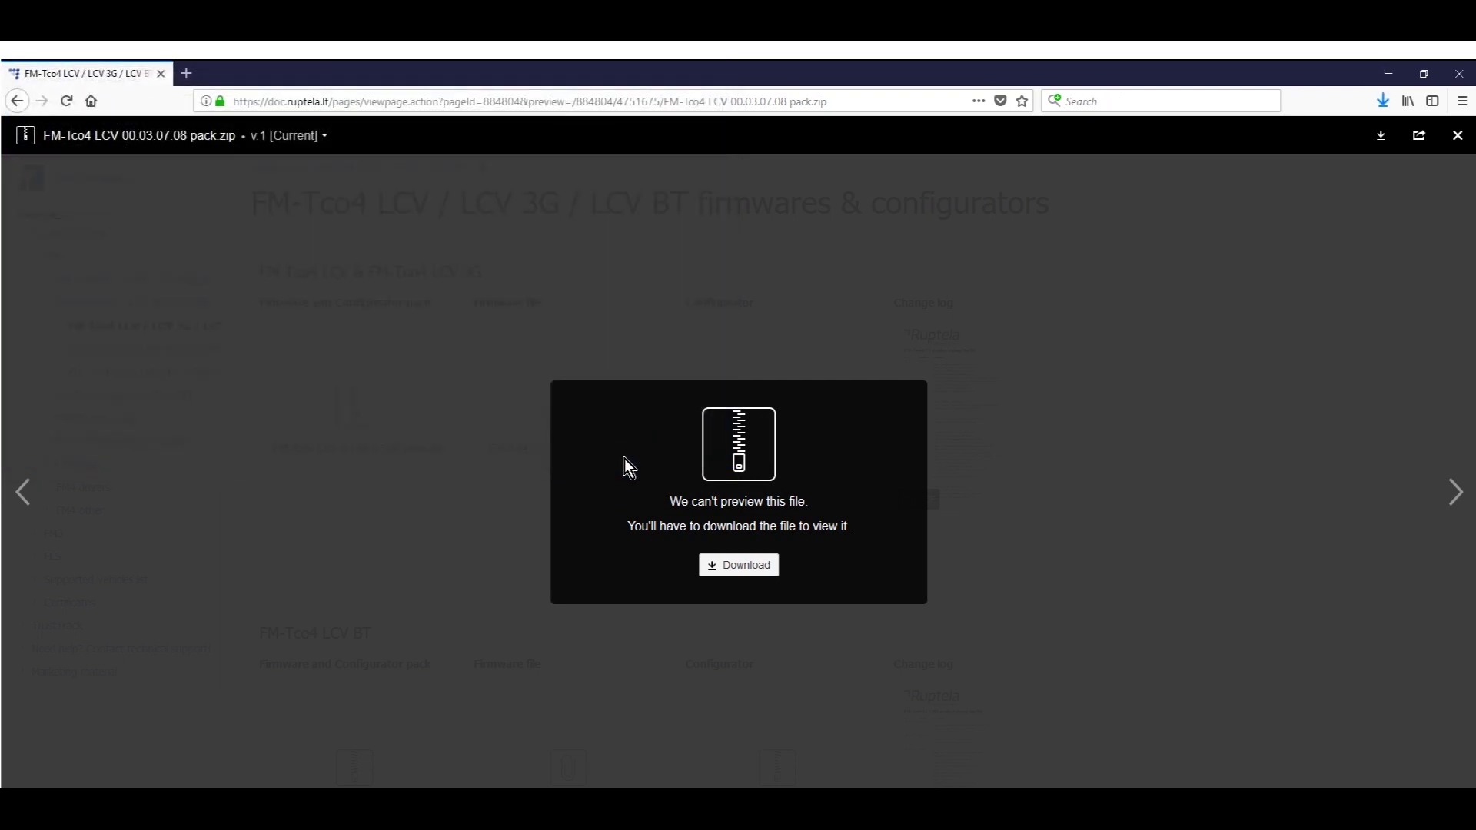
- Extract the FM-Tco4 LCV 00.03.07.08 pack.zip with 7-Zip into its own folder and open it
click(1389, 66)
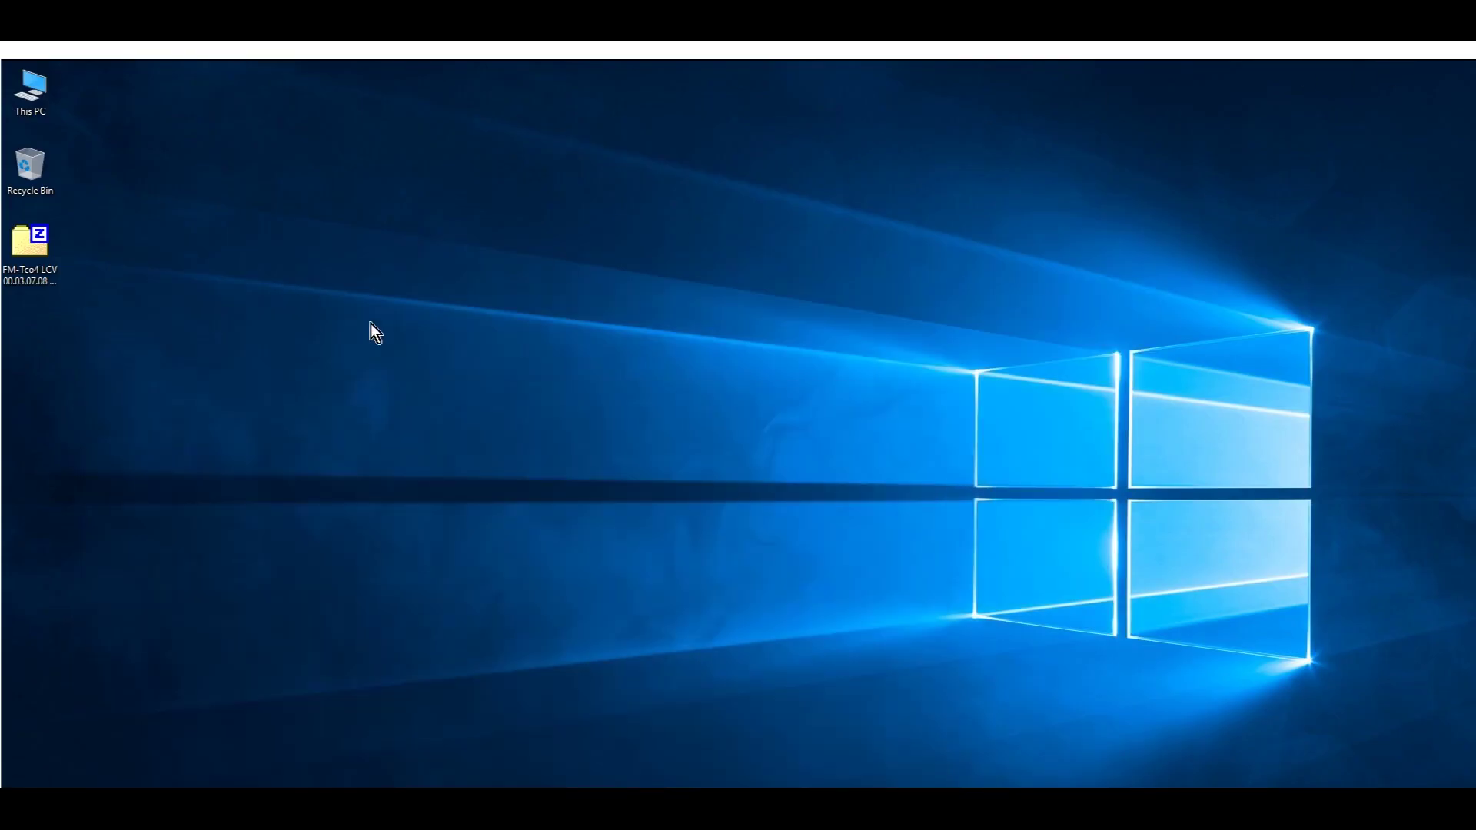
right_click(35, 255)
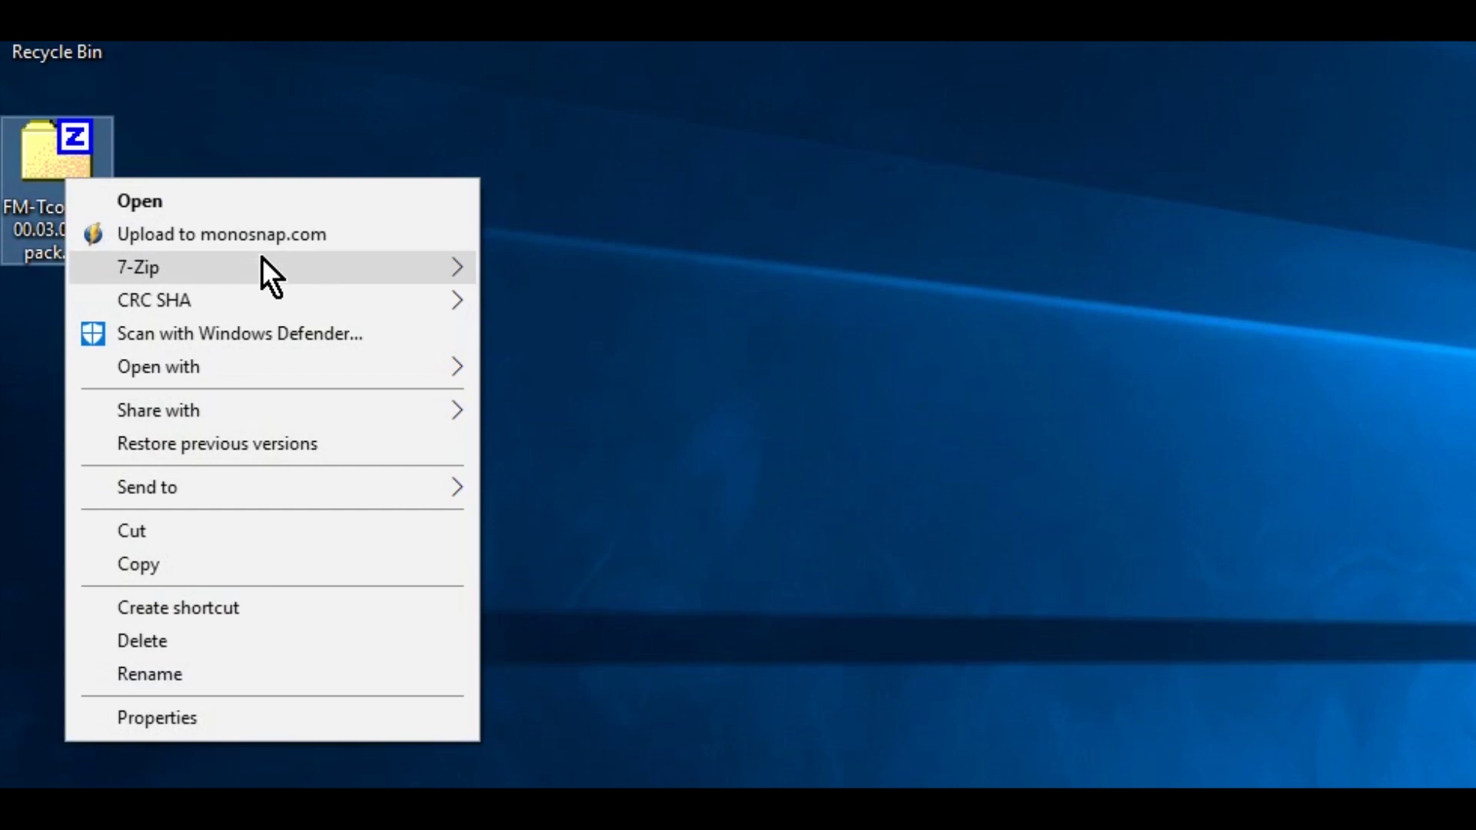
mouse_move(261, 257)
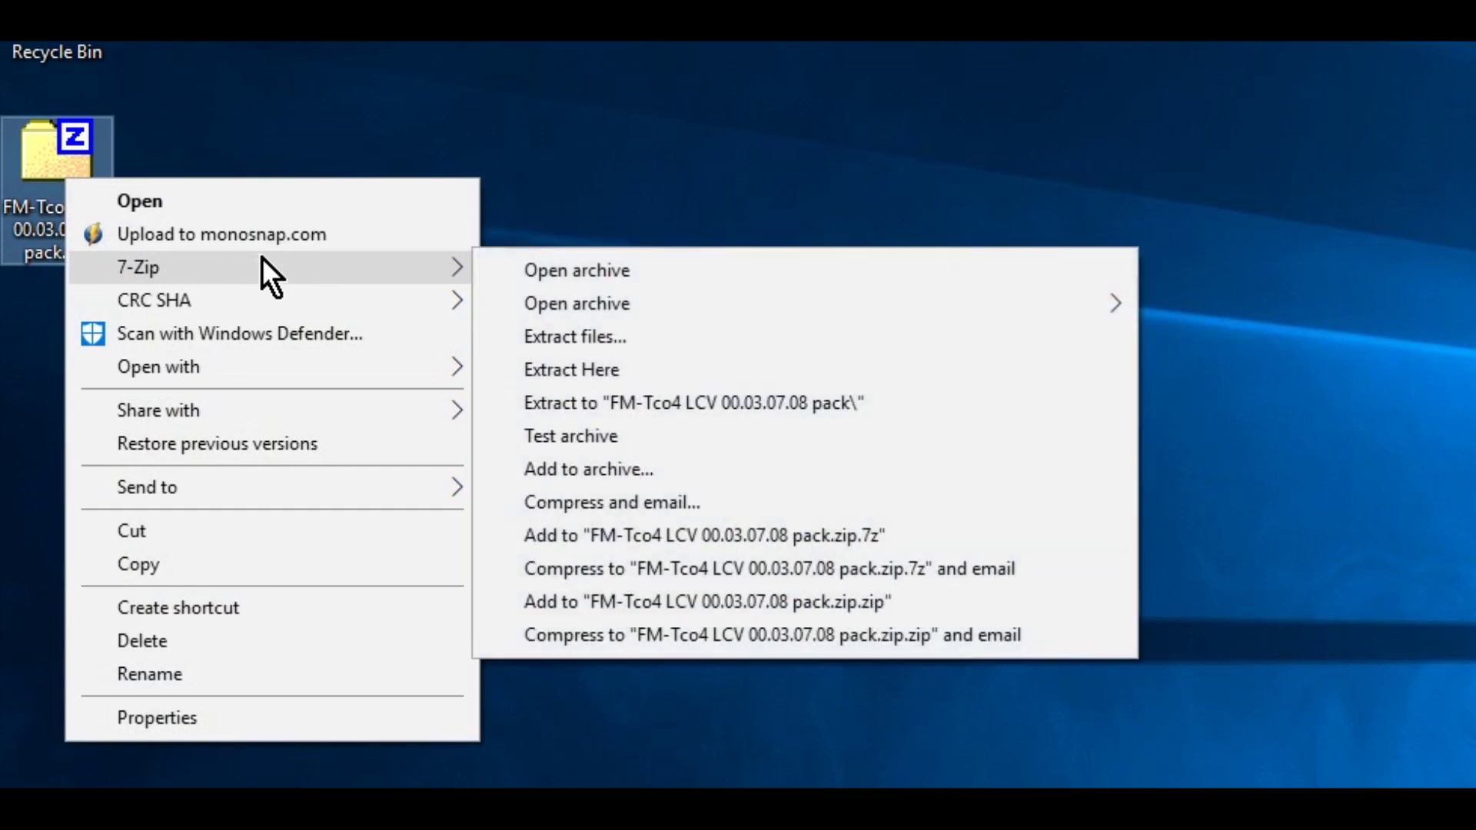
click(821, 399)
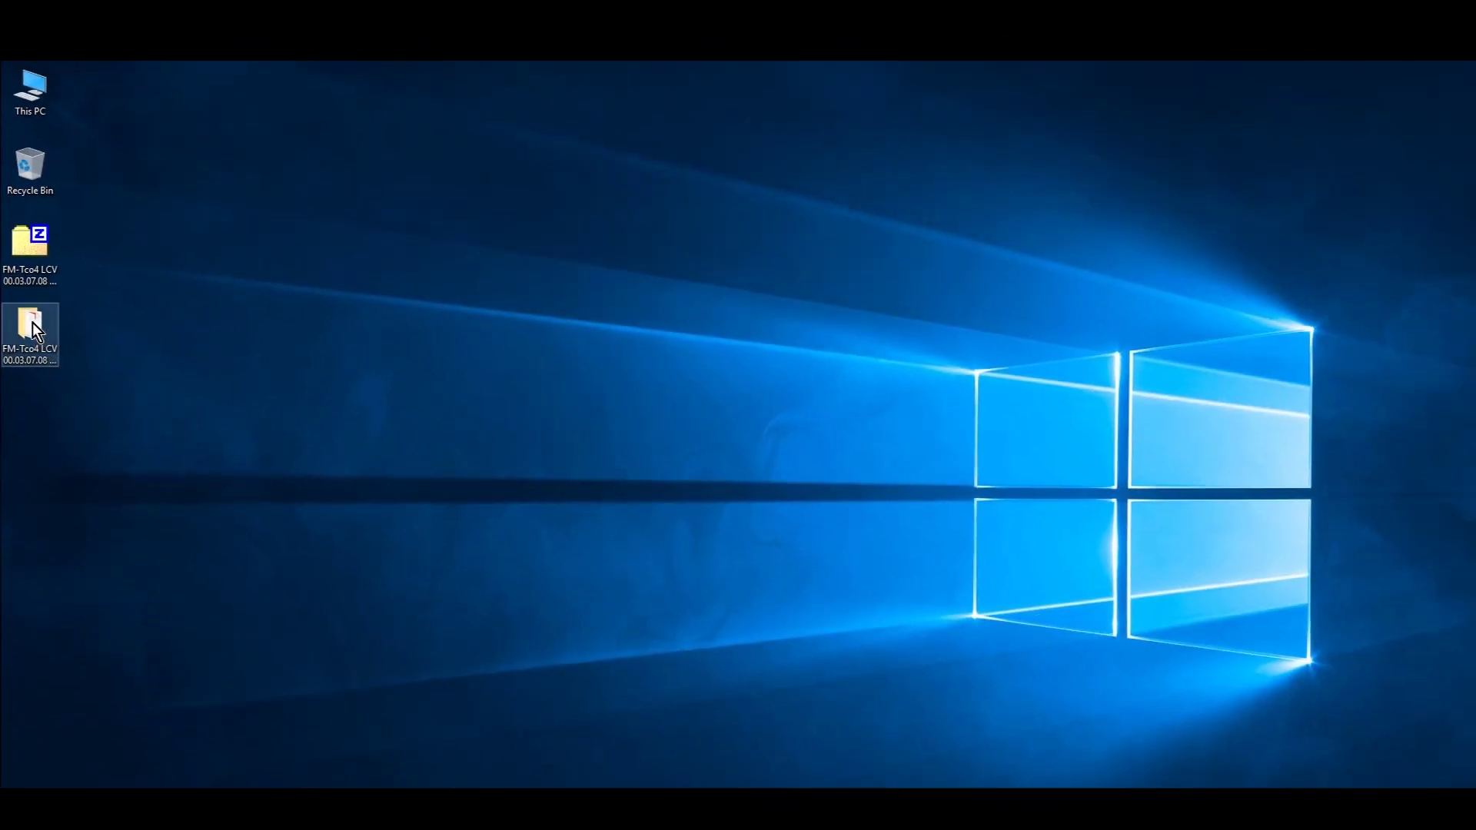
double_click(32, 322)
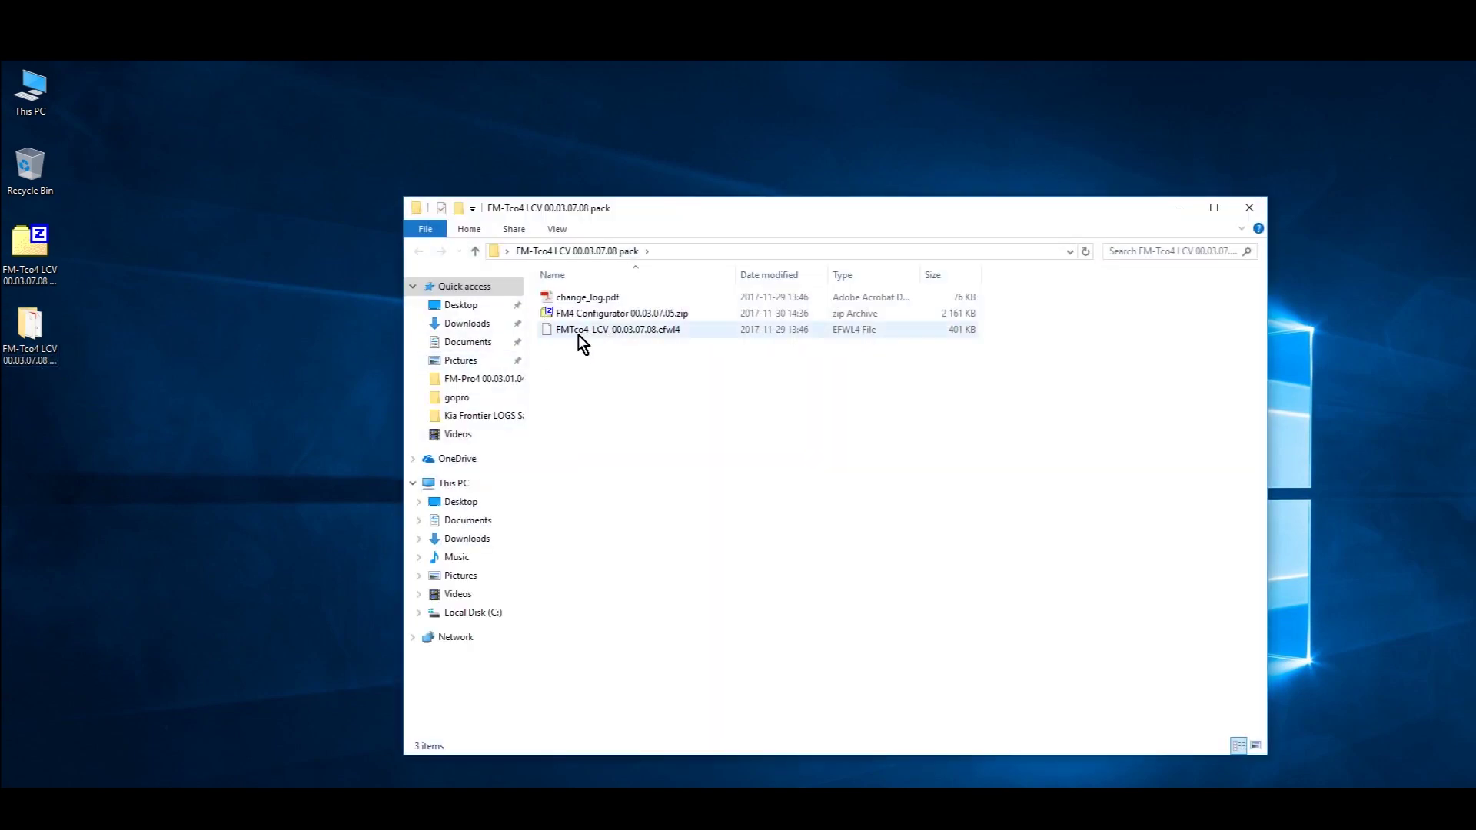
- Extract FM4 Configurator 00.03.07.05.zip, open that folder and select FM4 Configurator.exe
click(598, 315)
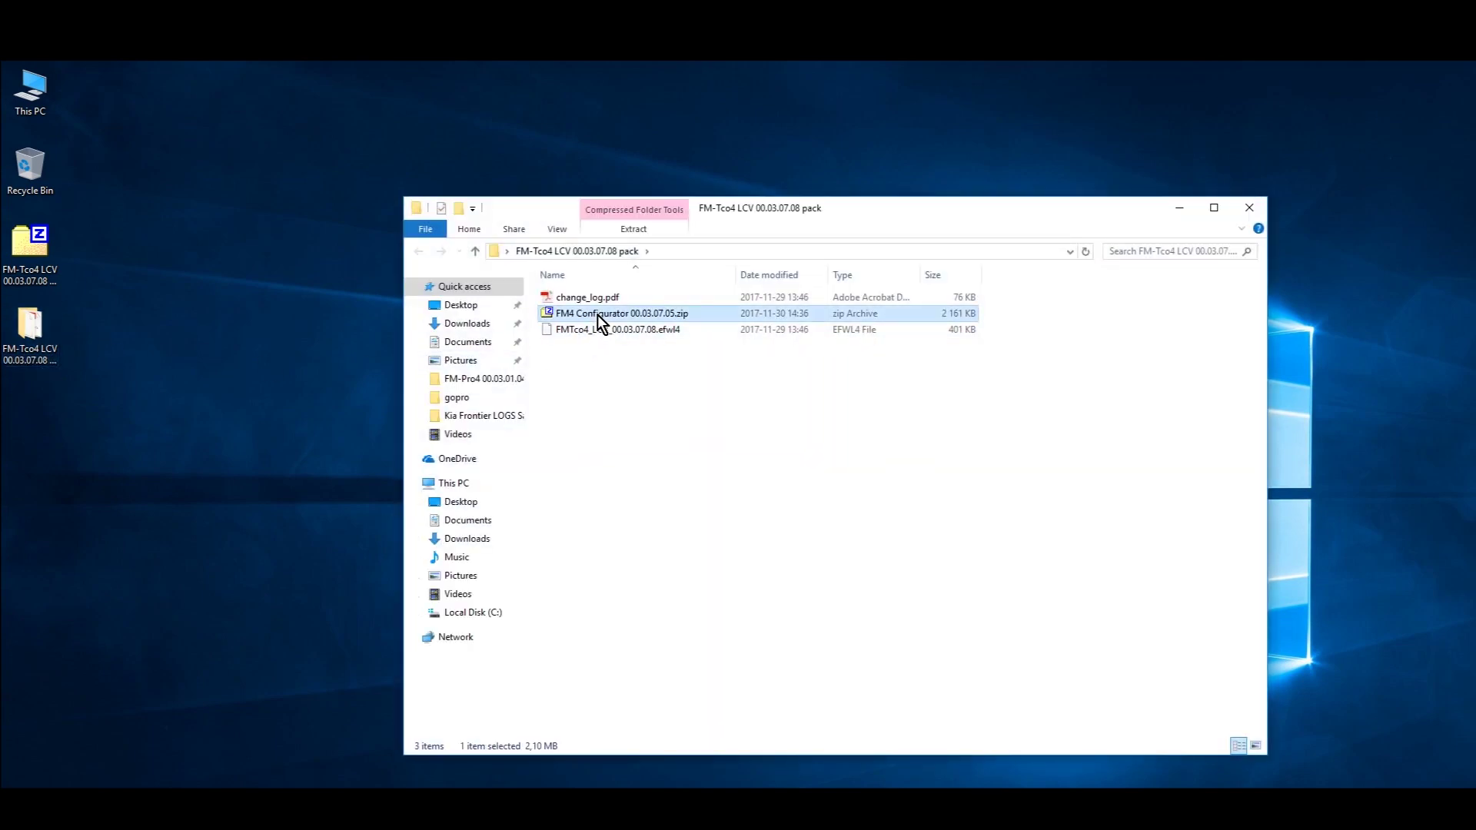
right_click(597, 315)
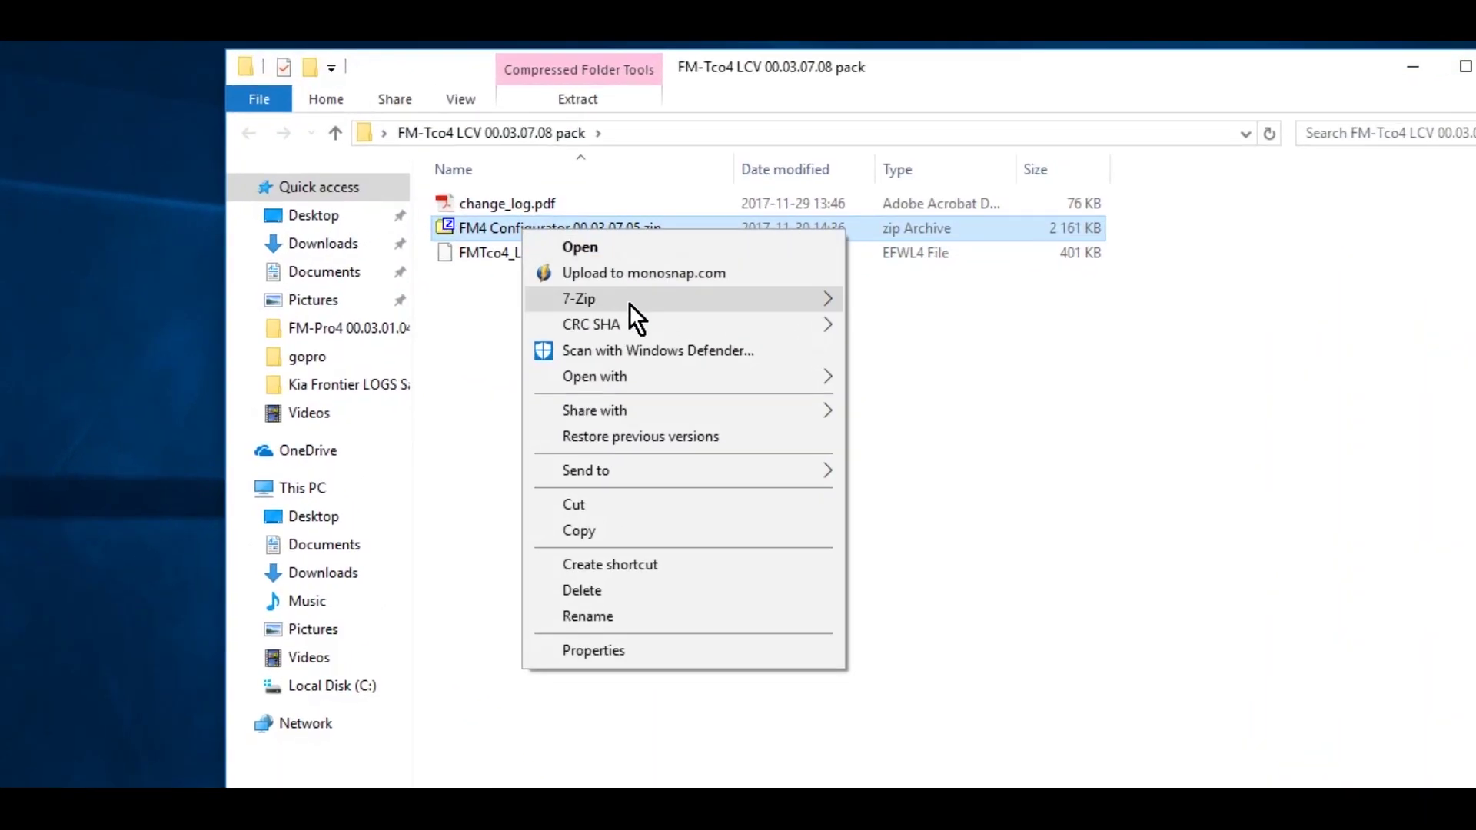
mouse_move(646, 331)
click(1051, 405)
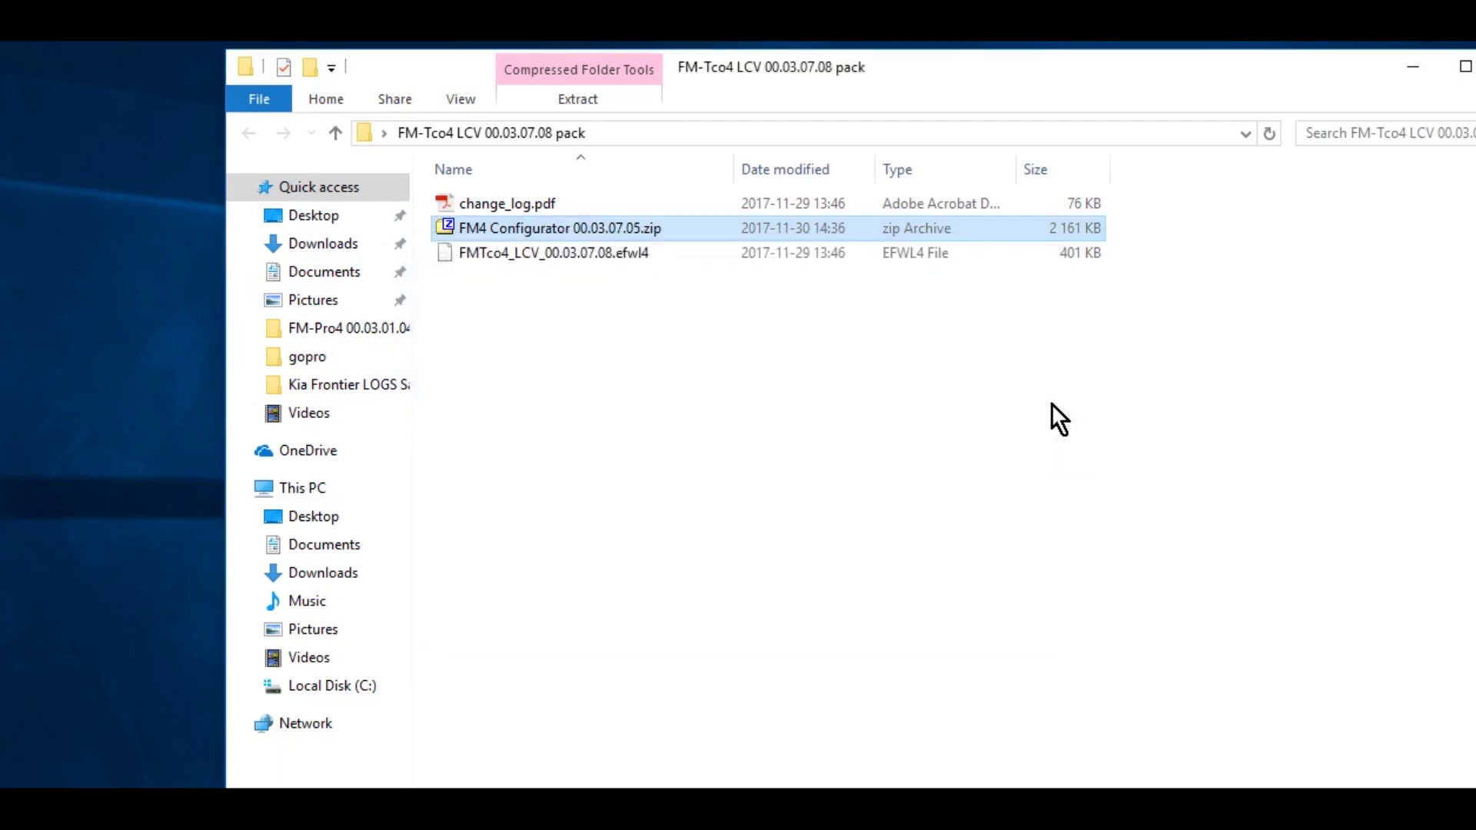
click(884, 392)
double_click(586, 203)
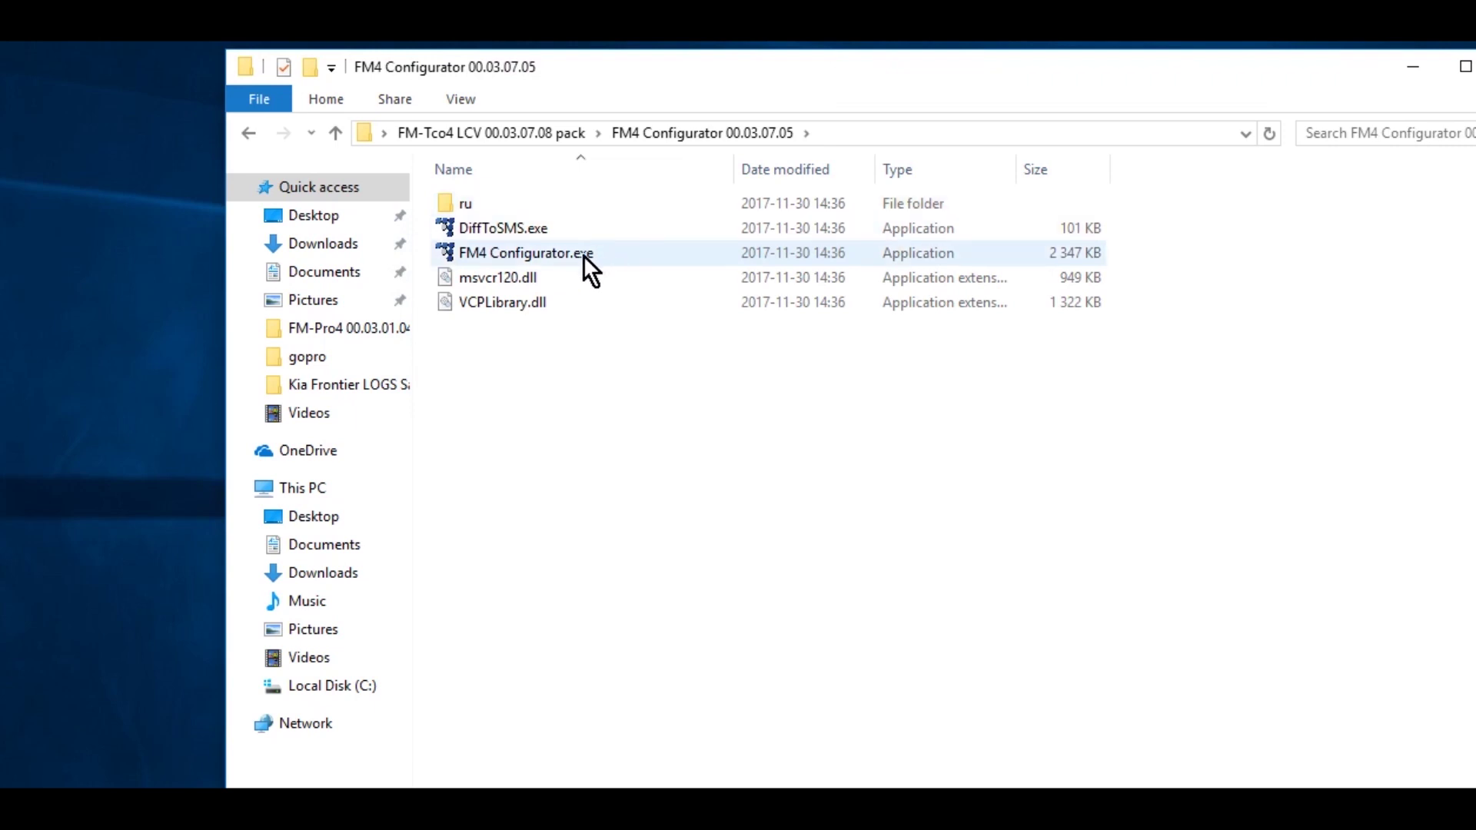
click(551, 253)
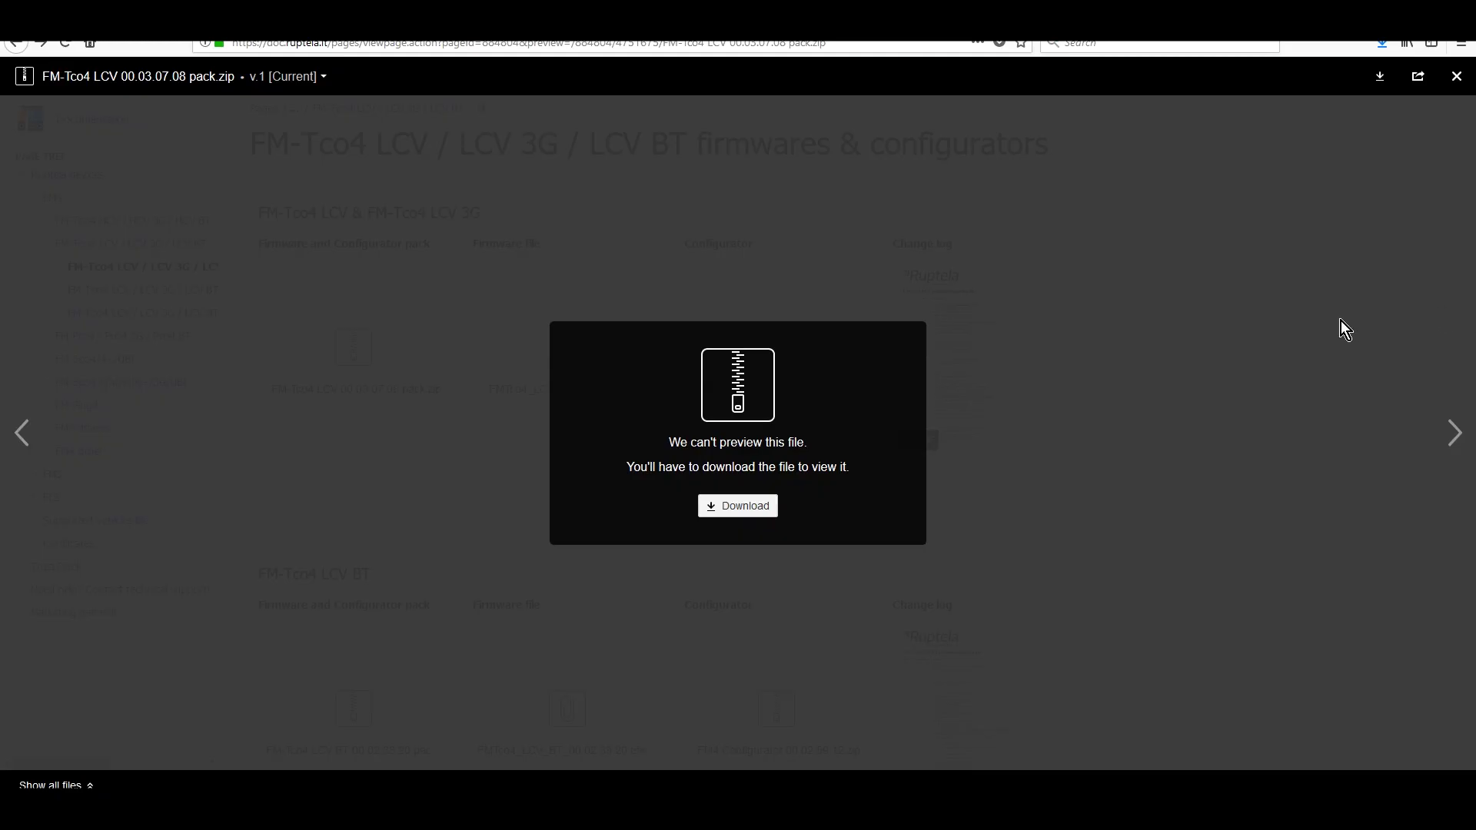
- From Supported vehicles list > Light commercial vehicles, save Cars.pdf to the Desktop
click(1459, 77)
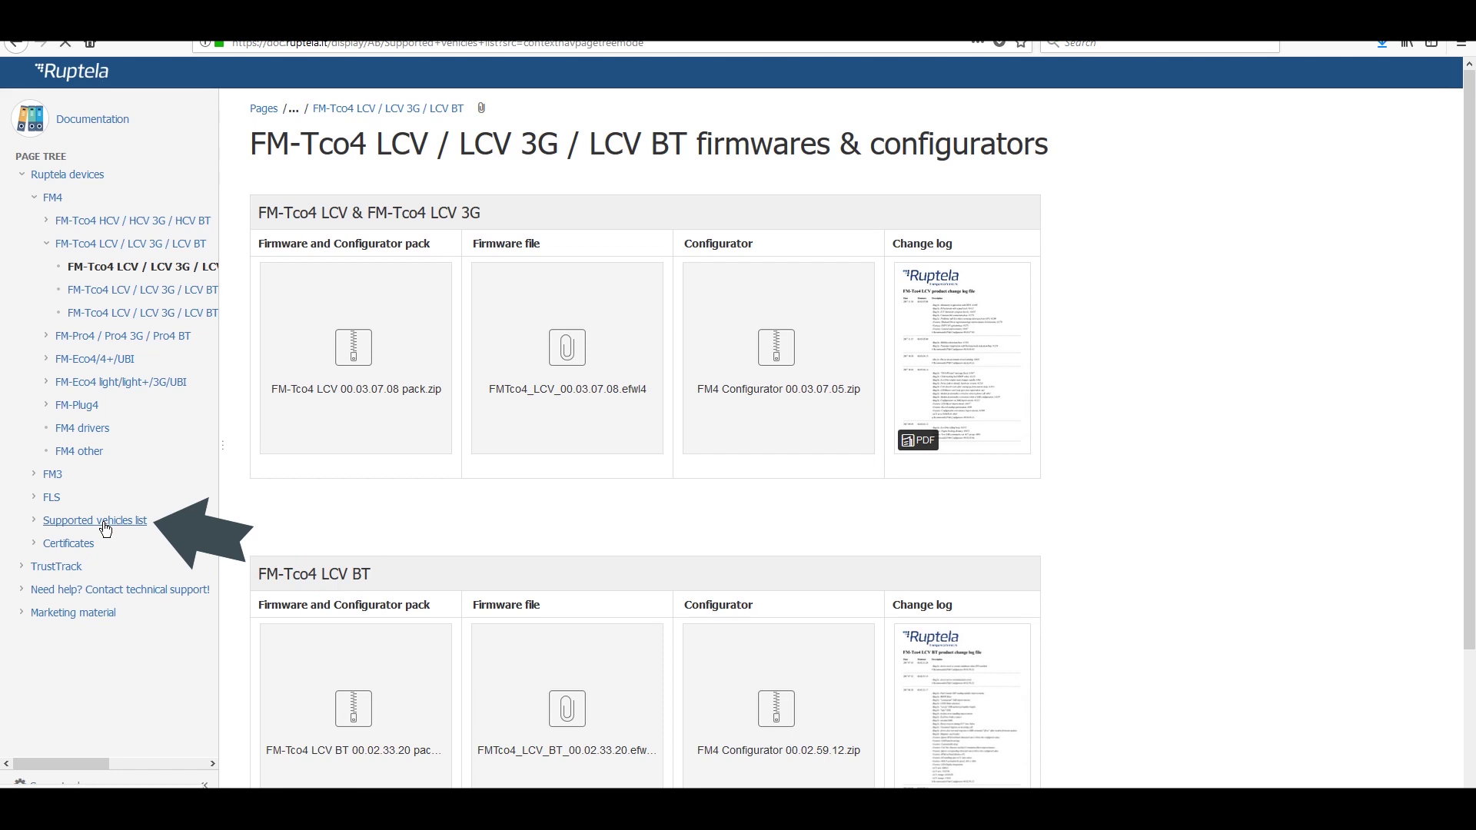
click(106, 526)
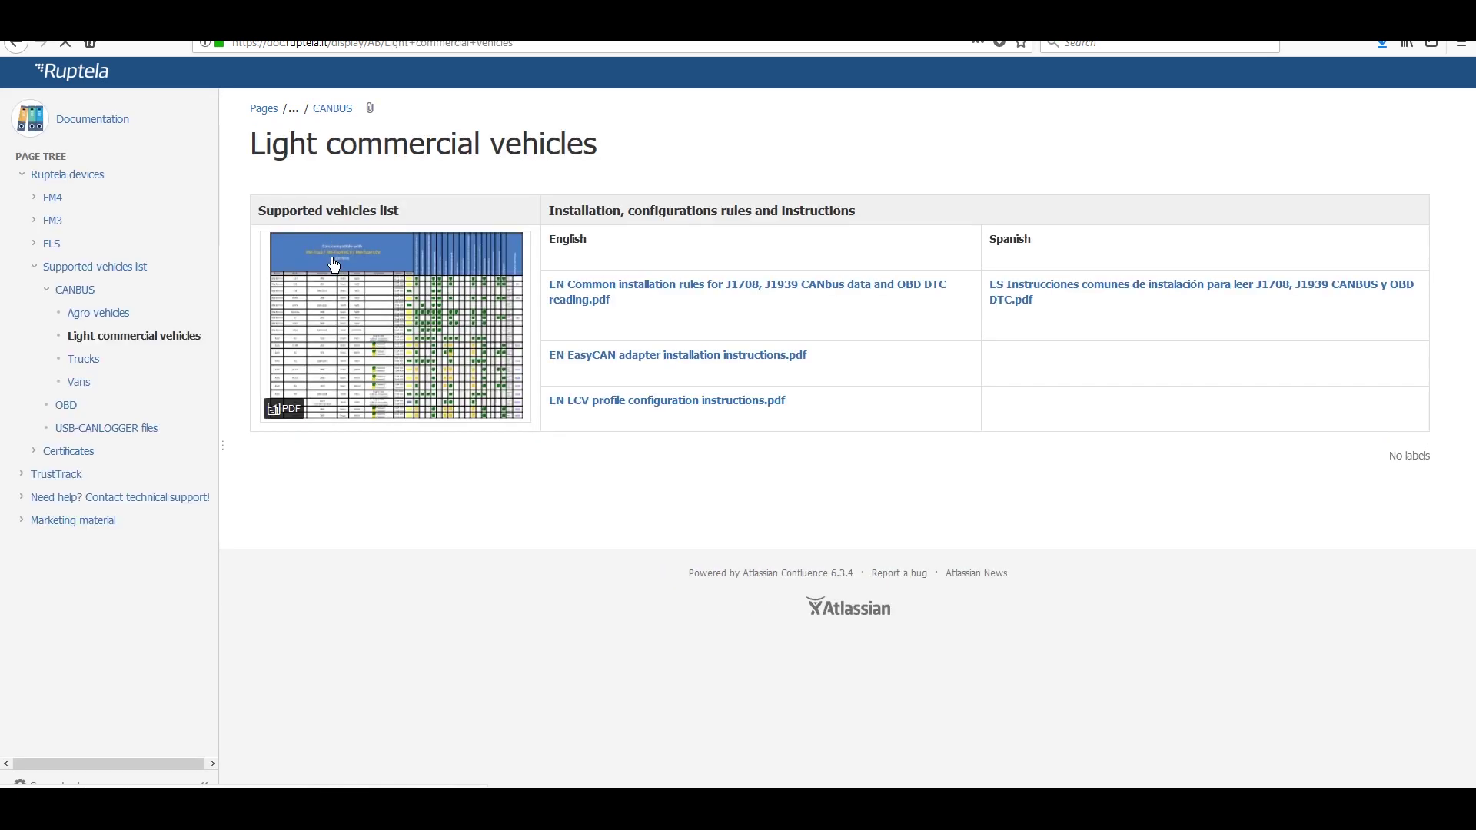
click(447, 356)
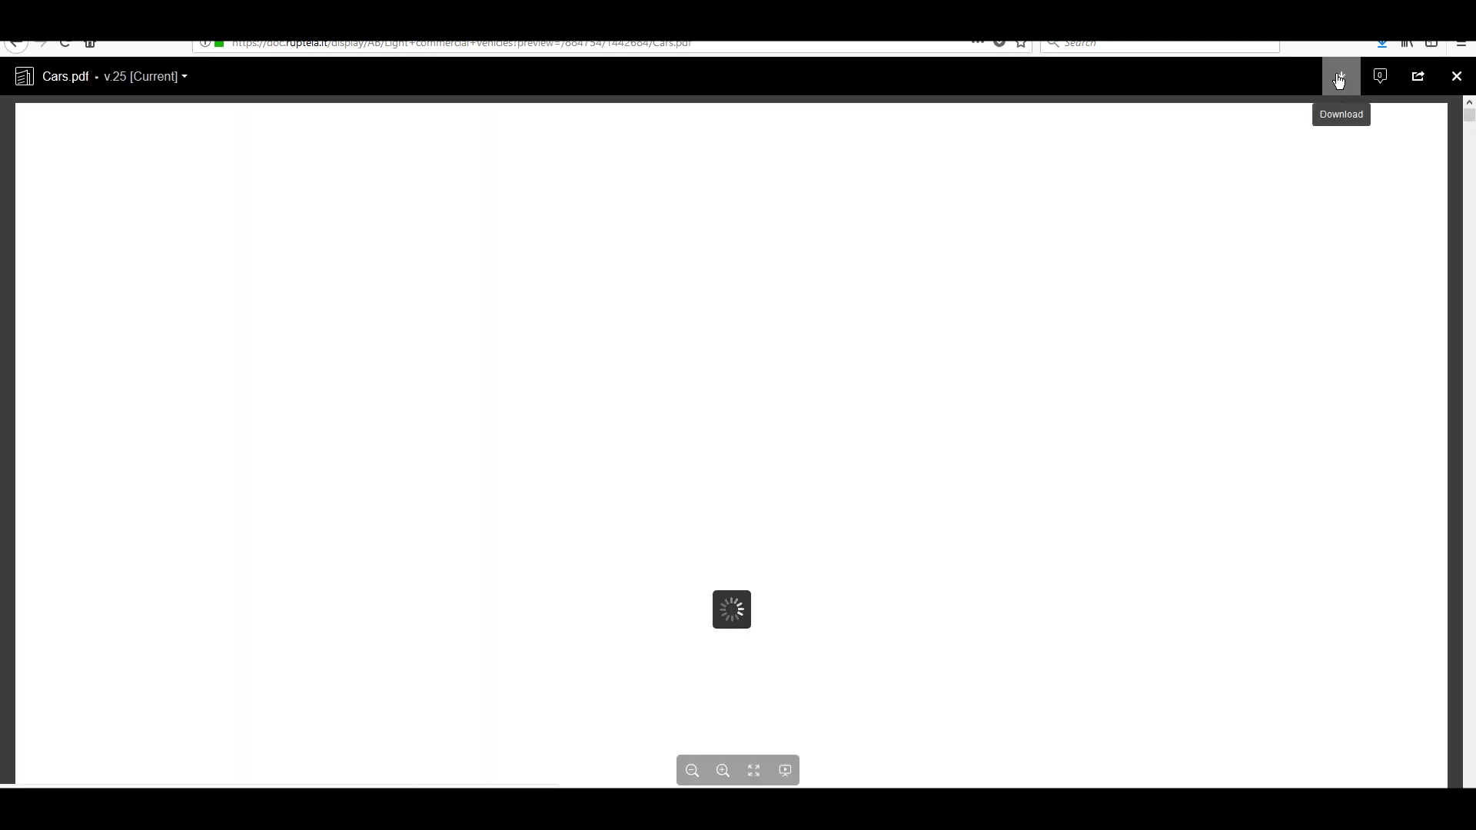
click(1339, 80)
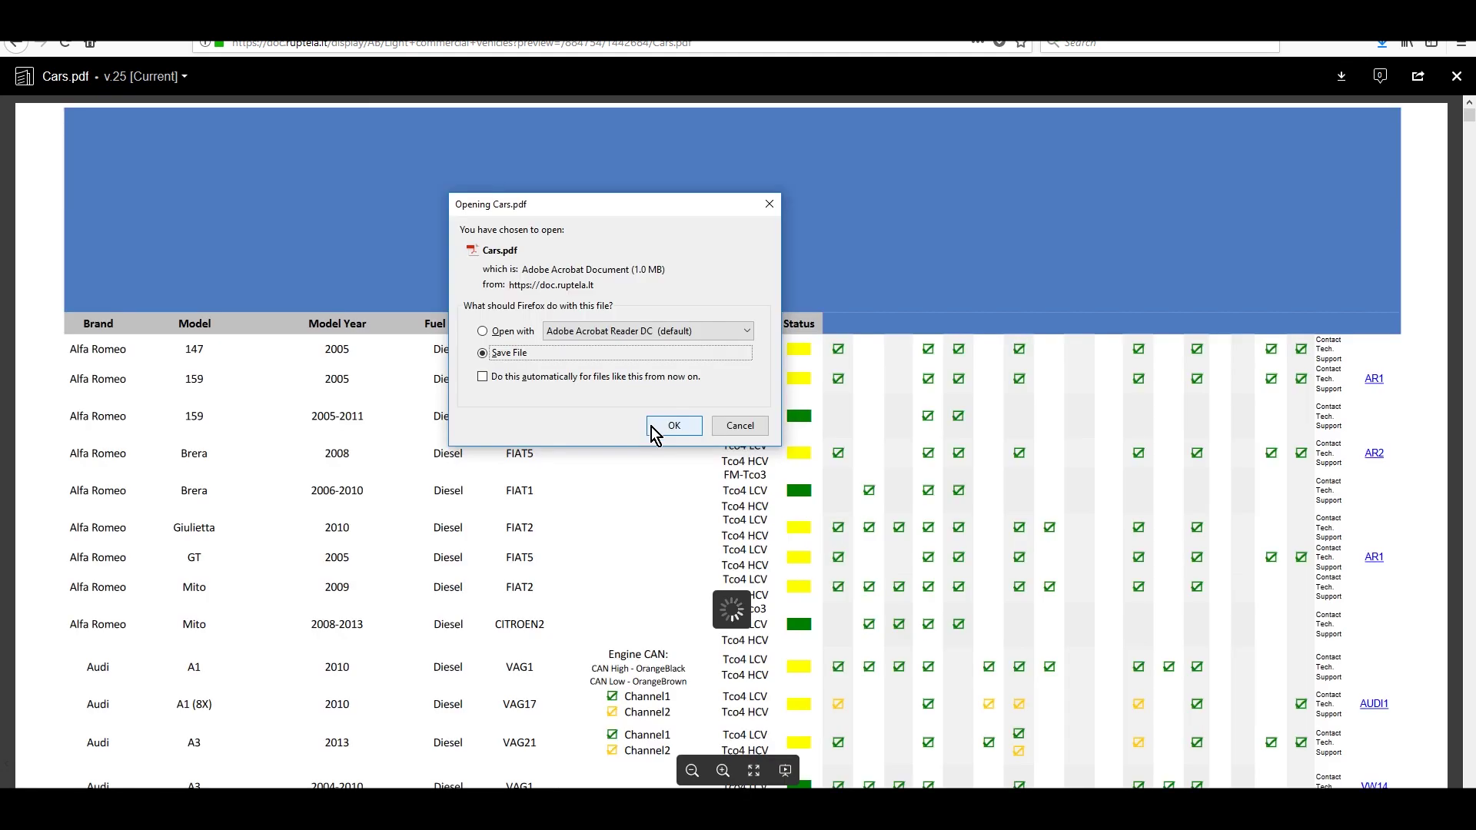
click(668, 425)
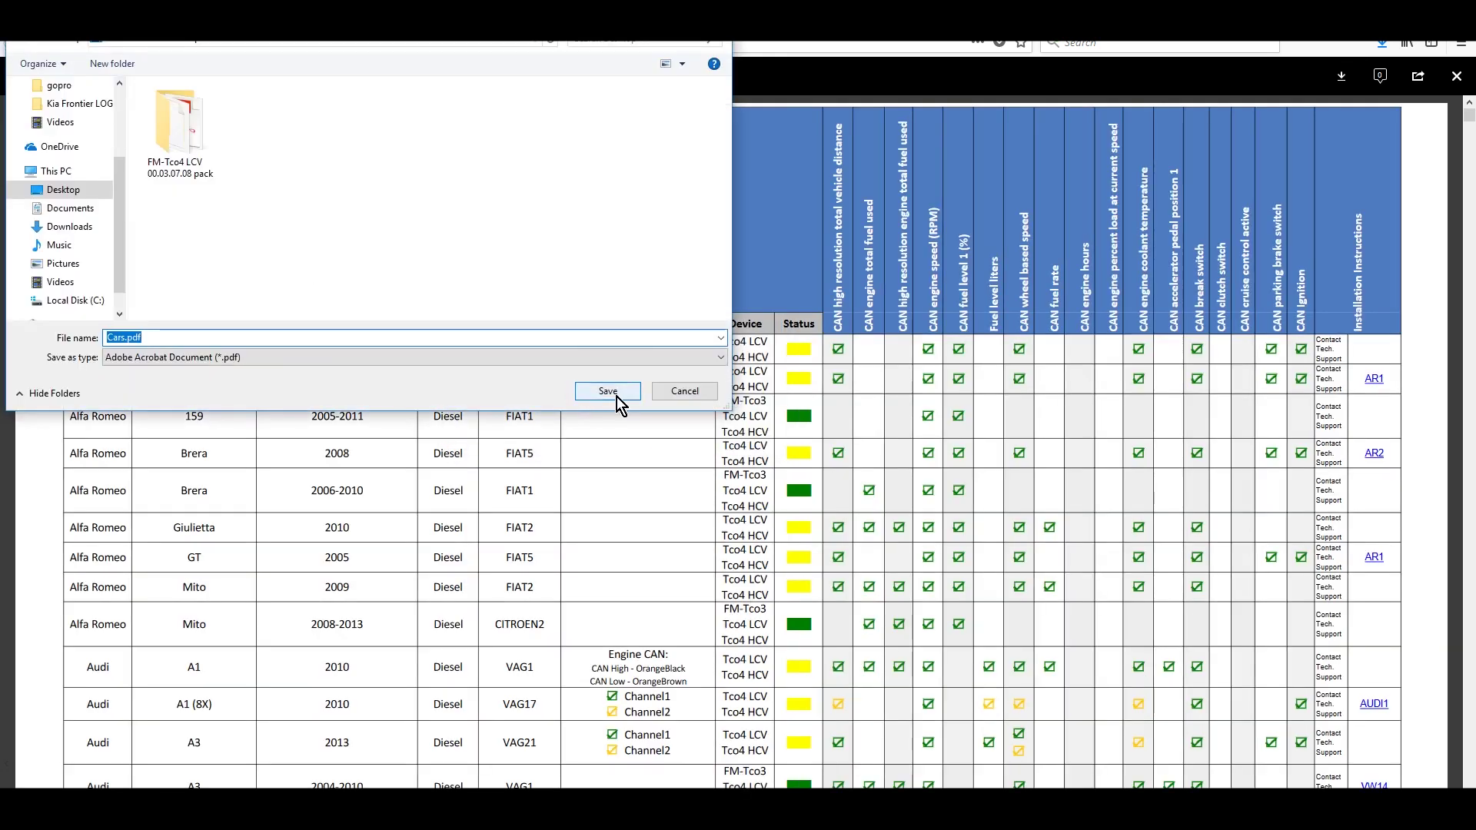
click(617, 395)
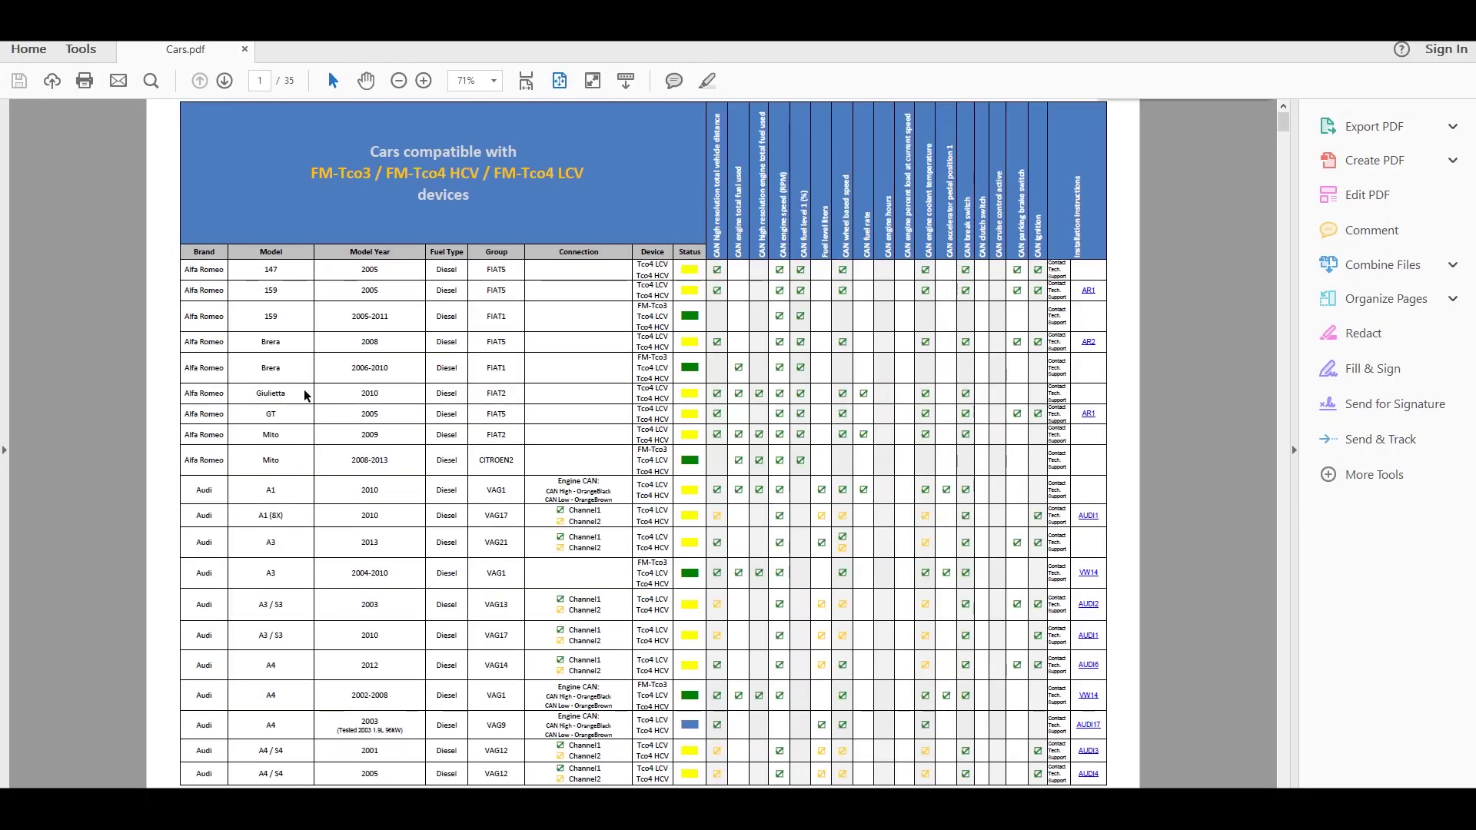
- Search Cars.pdf for 'golf' and scroll to the Volkswagen Golf rows on page 30
key(ctrl+f)
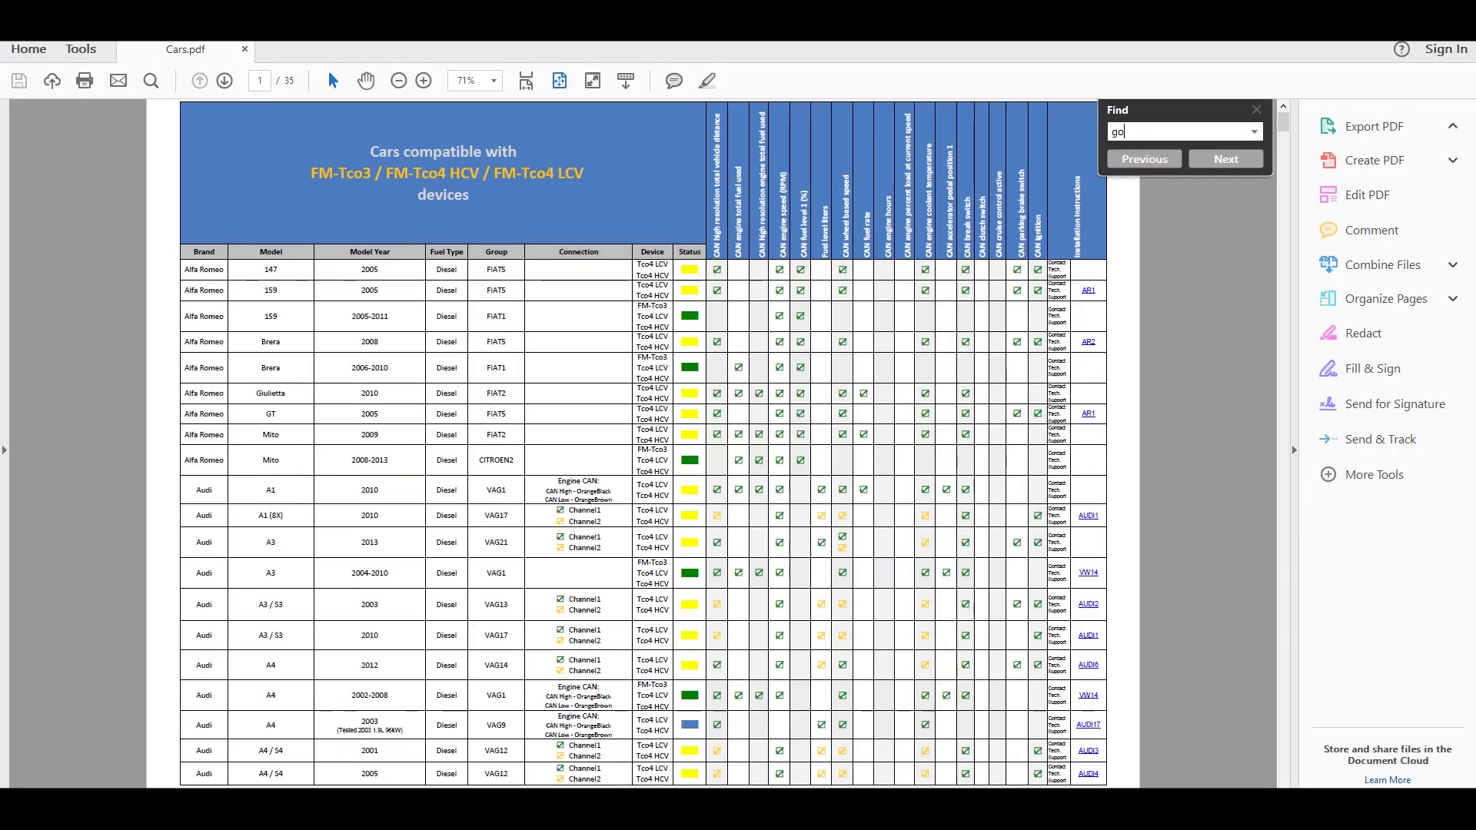
text(golf)
key(Return)
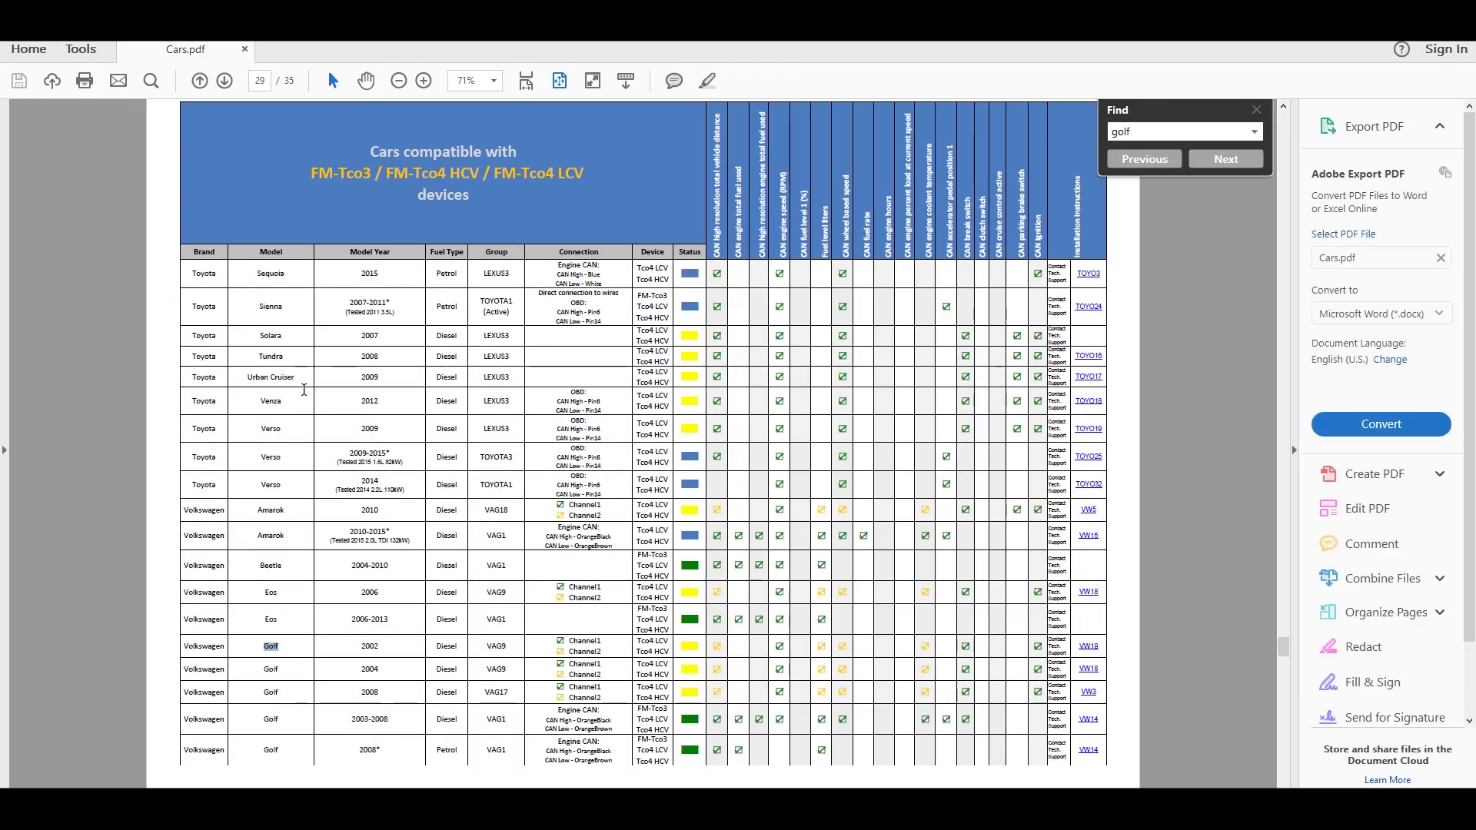
scroll(305, 389, down, 3)
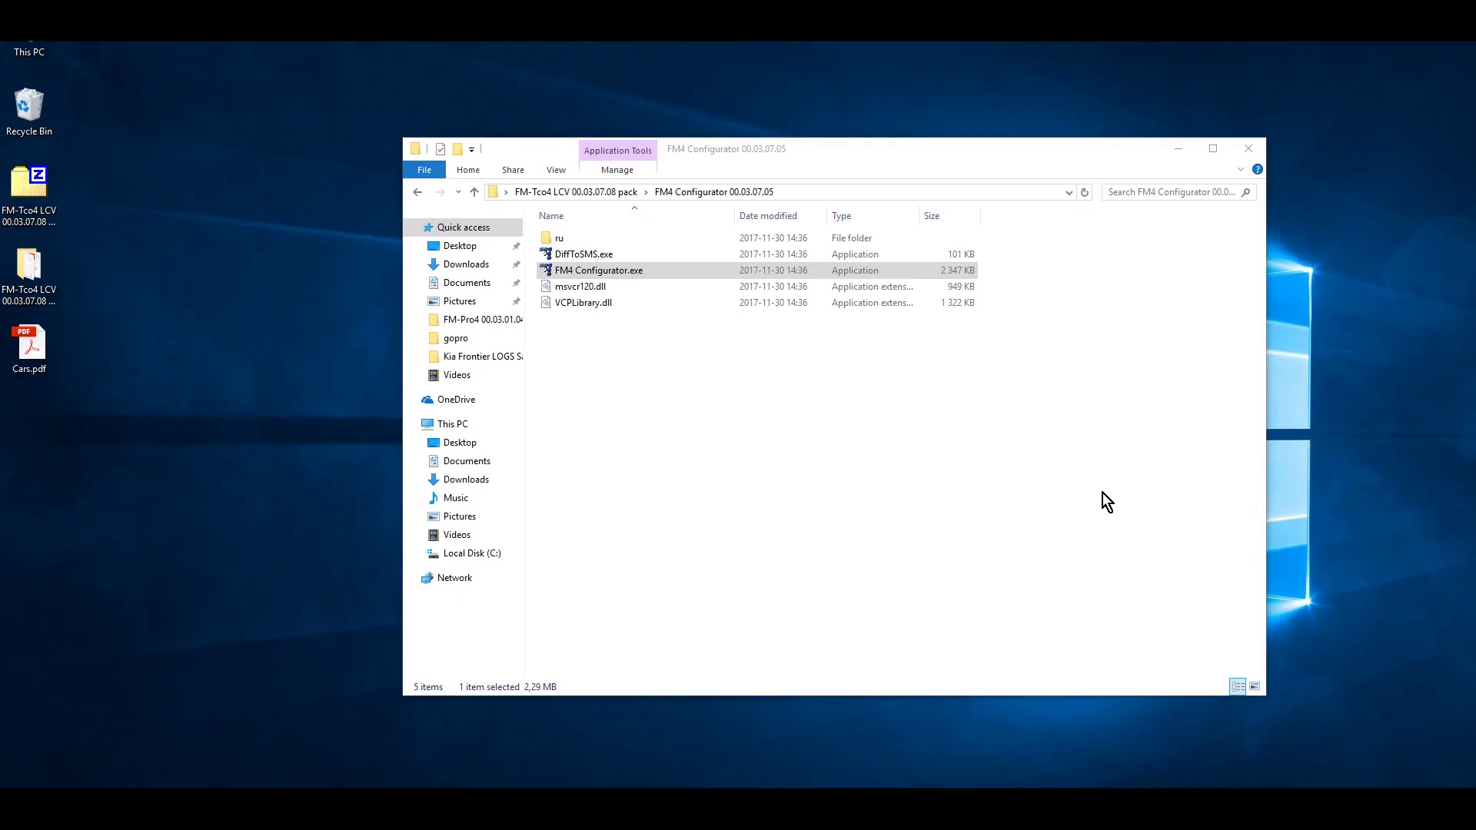
- Address a new message to support with the subject 'CAN instruction'
mouse_move(188, 811)
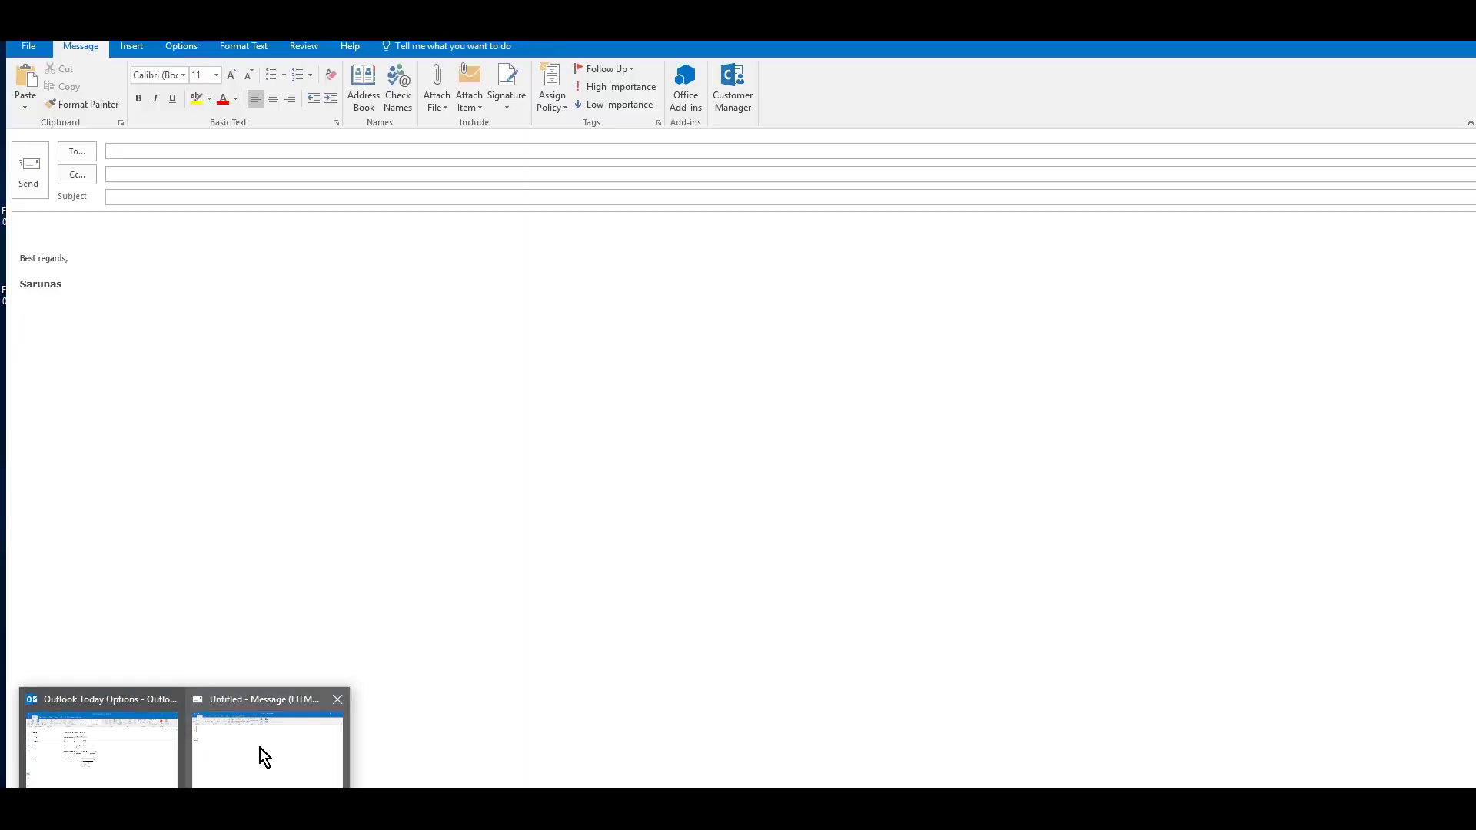
click(260, 749)
click(148, 152)
text(su)
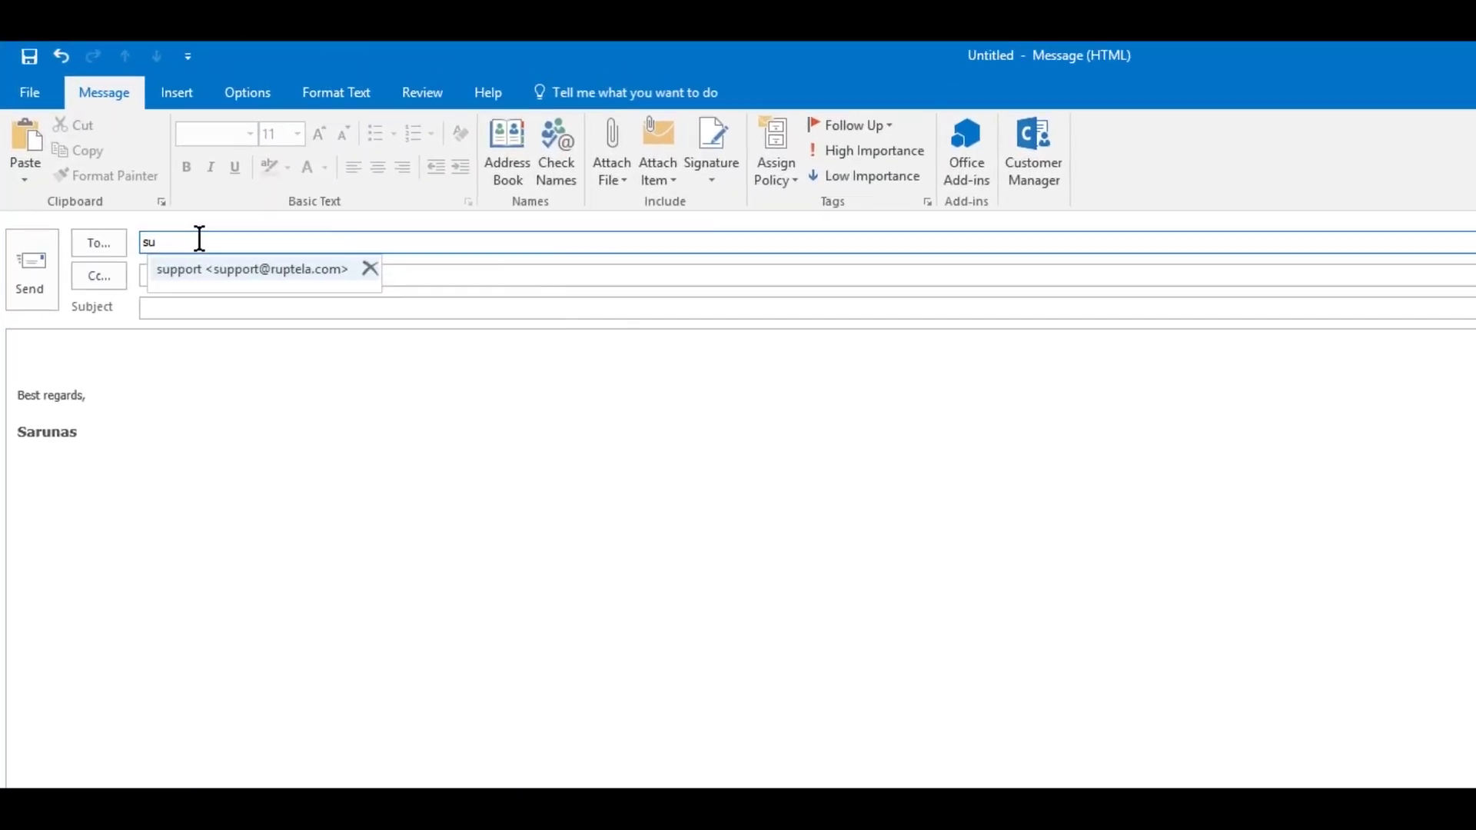
key(Return)
click(219, 308)
text(CAN instruction)
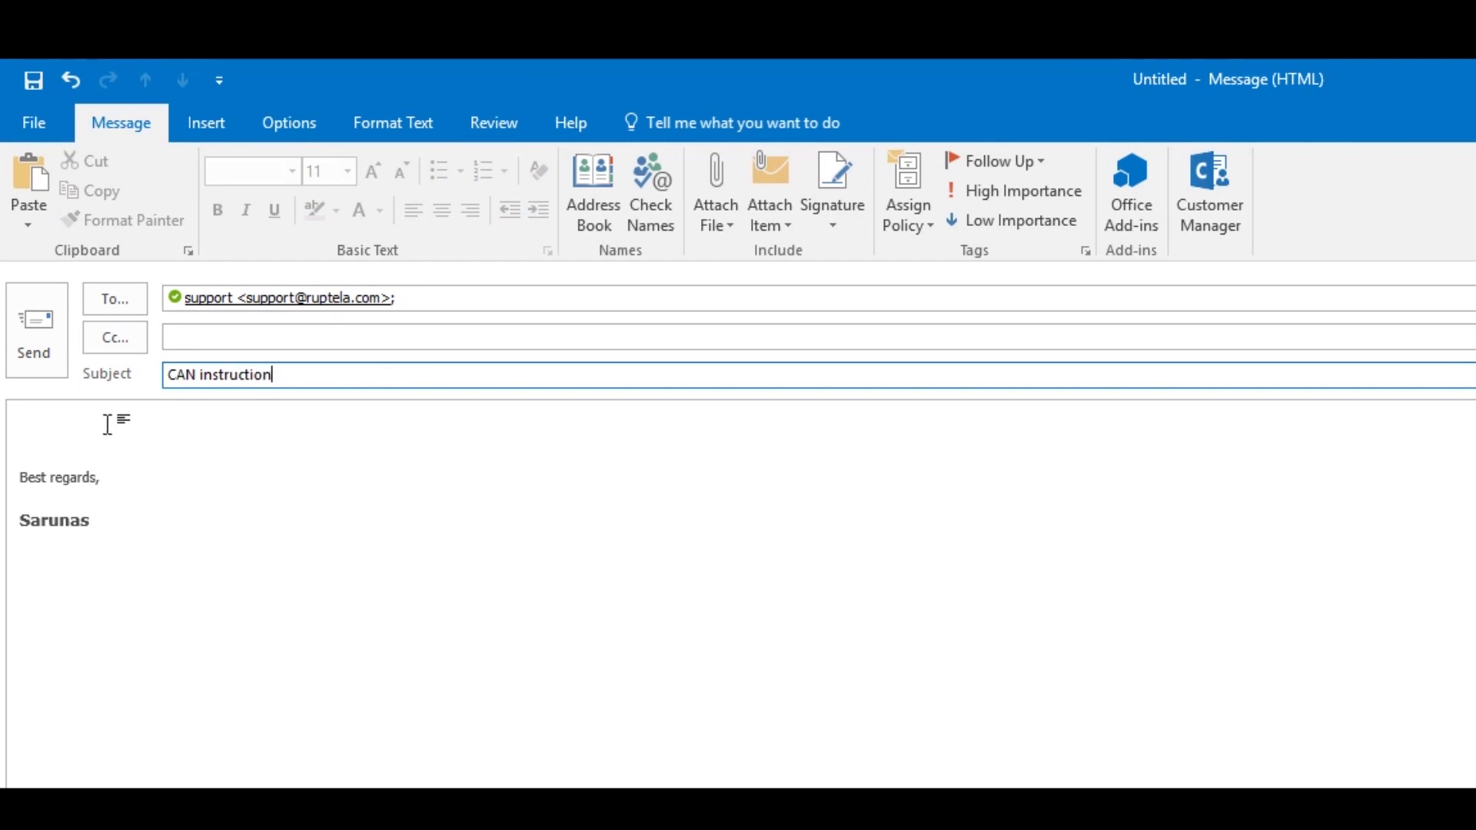
- Request the VW Golf 2015 1.6L TDI 77kW CAN instruction, send it, and open support's reply
click(108, 424)
text(Hello,)
key(Return)
key(Return)
text(Please )
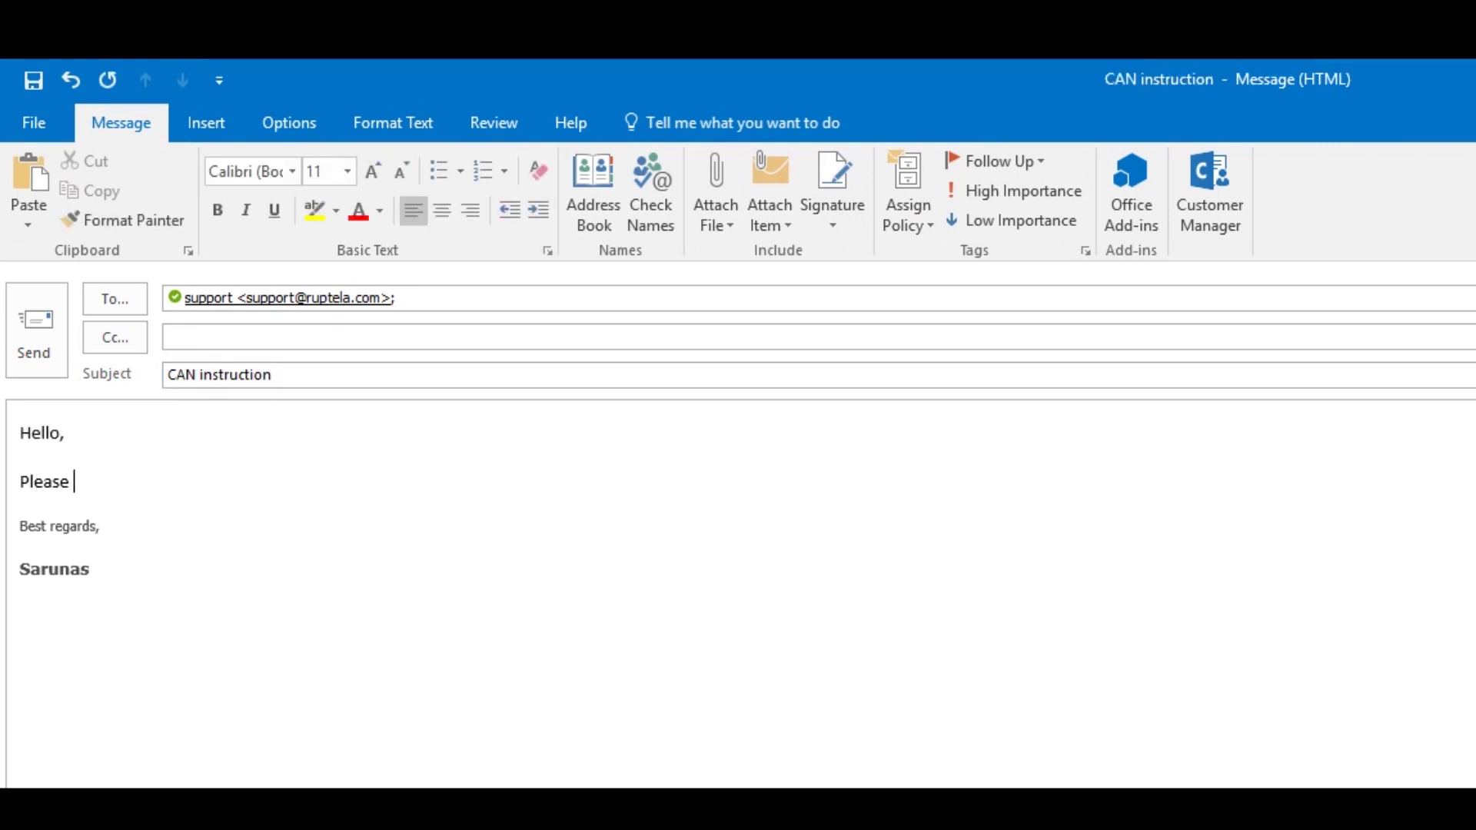
text(share CAN installation instru)
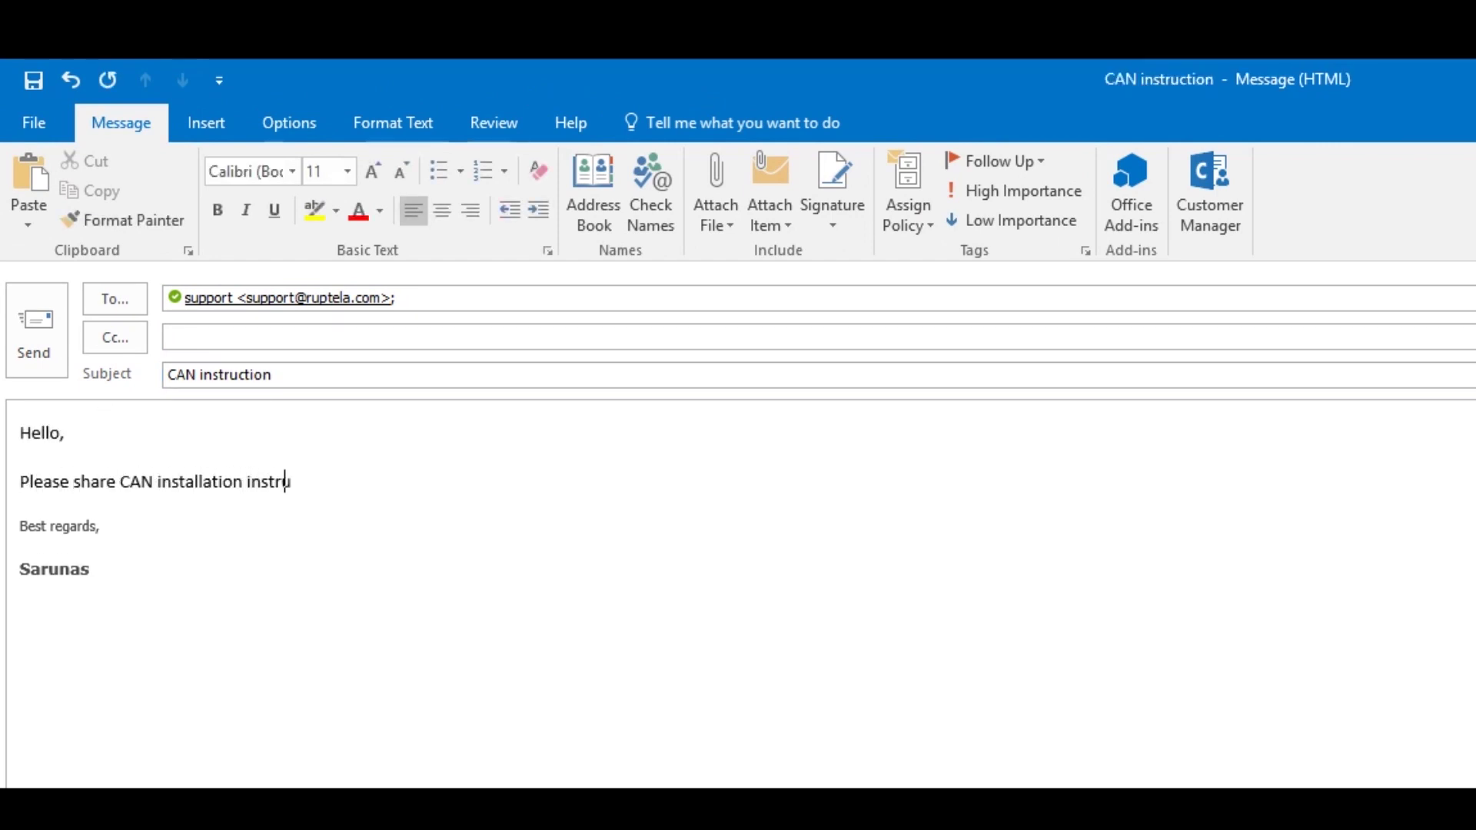
text(ction for VW Golf 2015,)
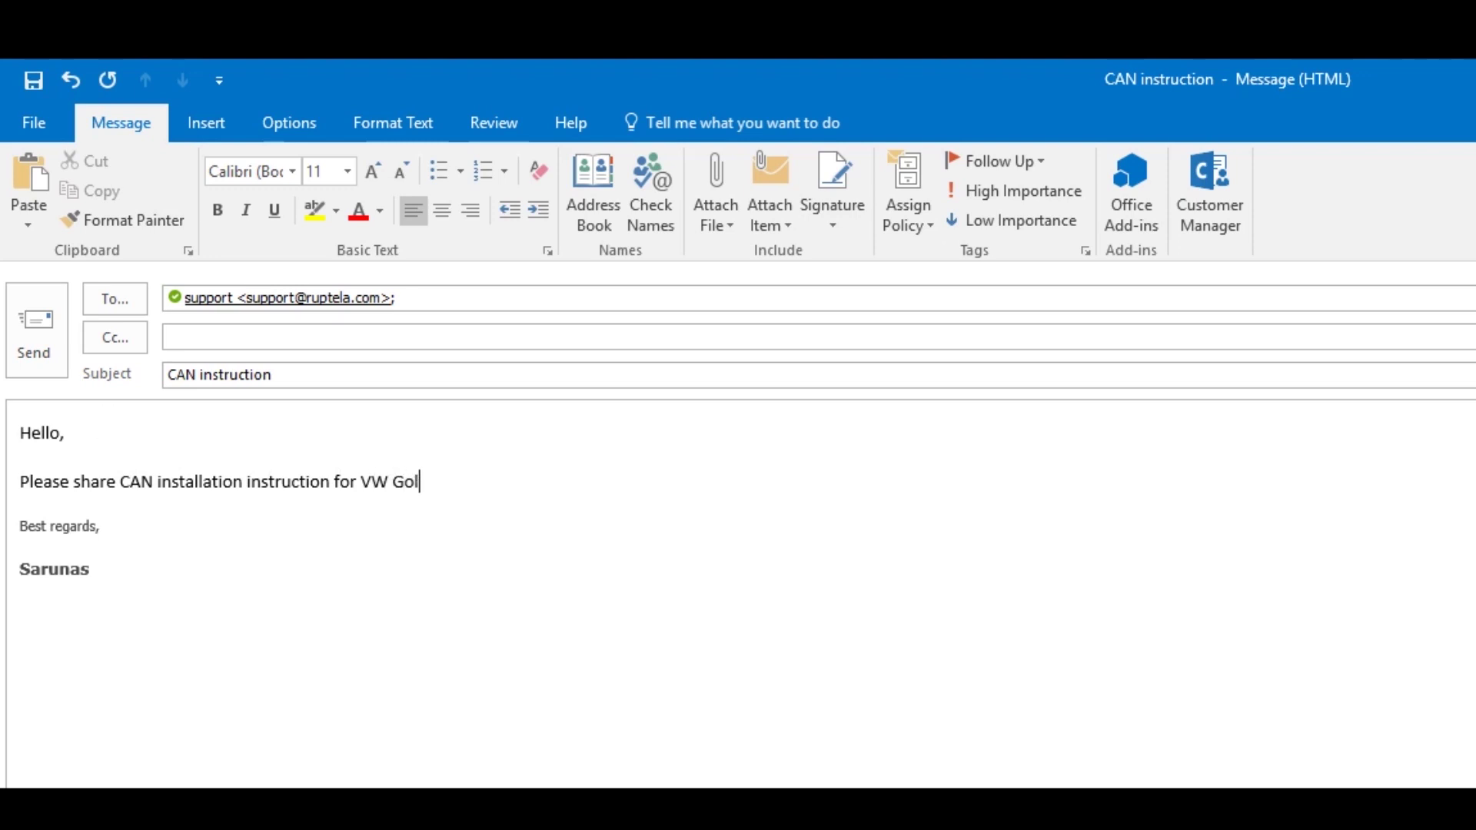
text(1.6L TDI 77kW)
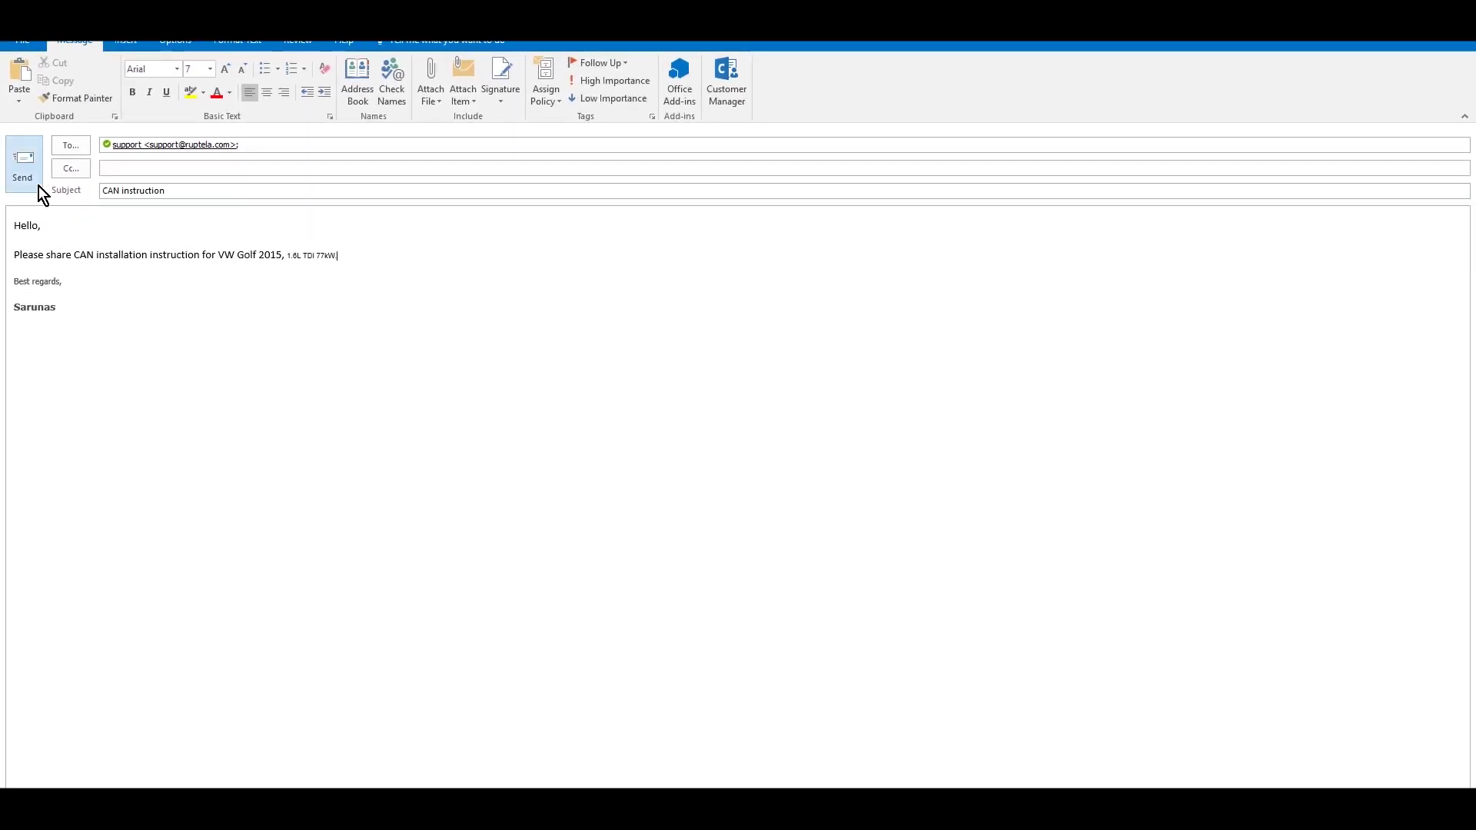
click(31, 174)
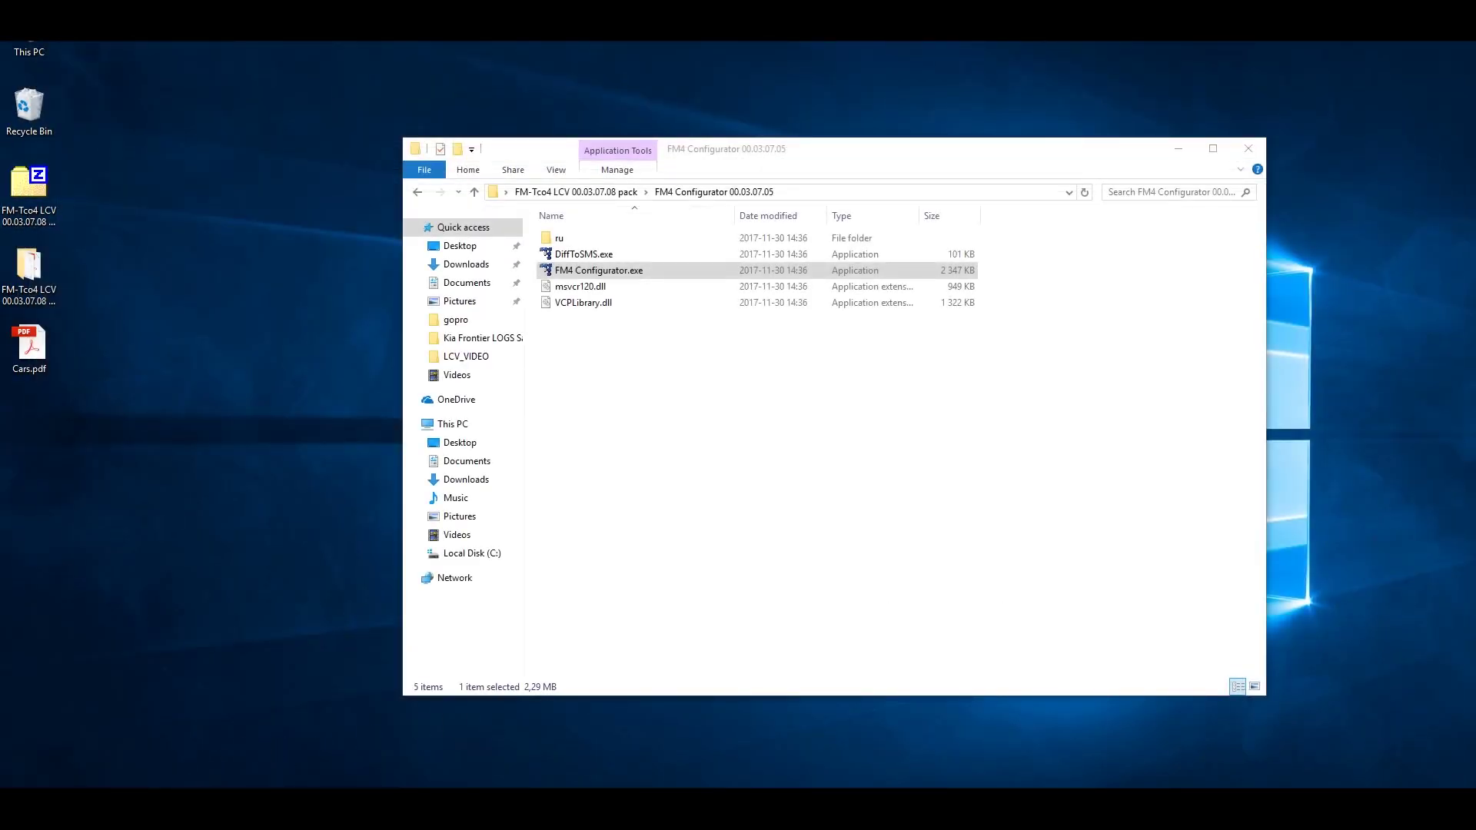
click(242, 774)
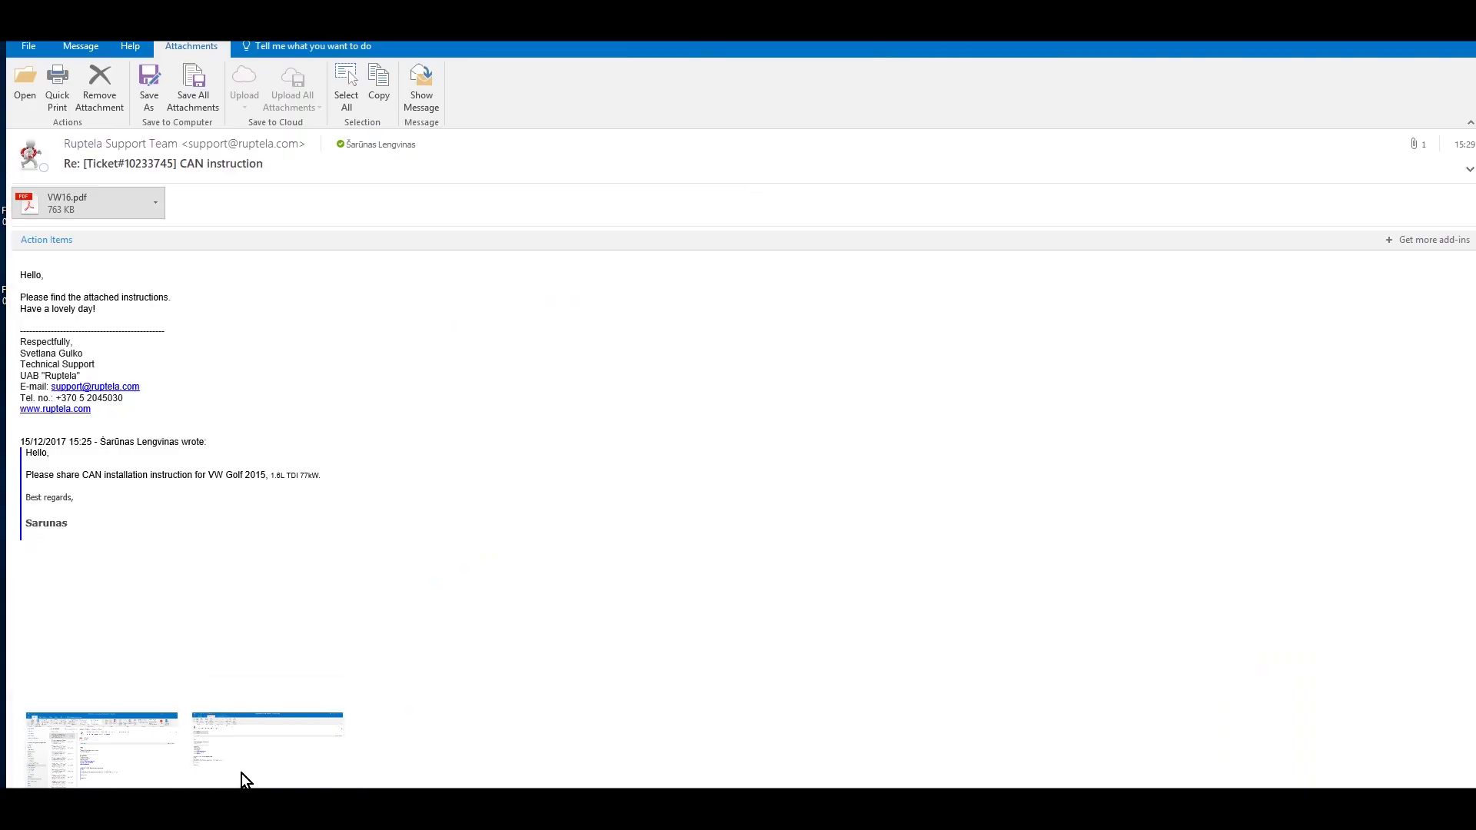
- Open the VW16.pdf attachment, read down to the parameters table, then return to the top
click(149, 197)
click(108, 244)
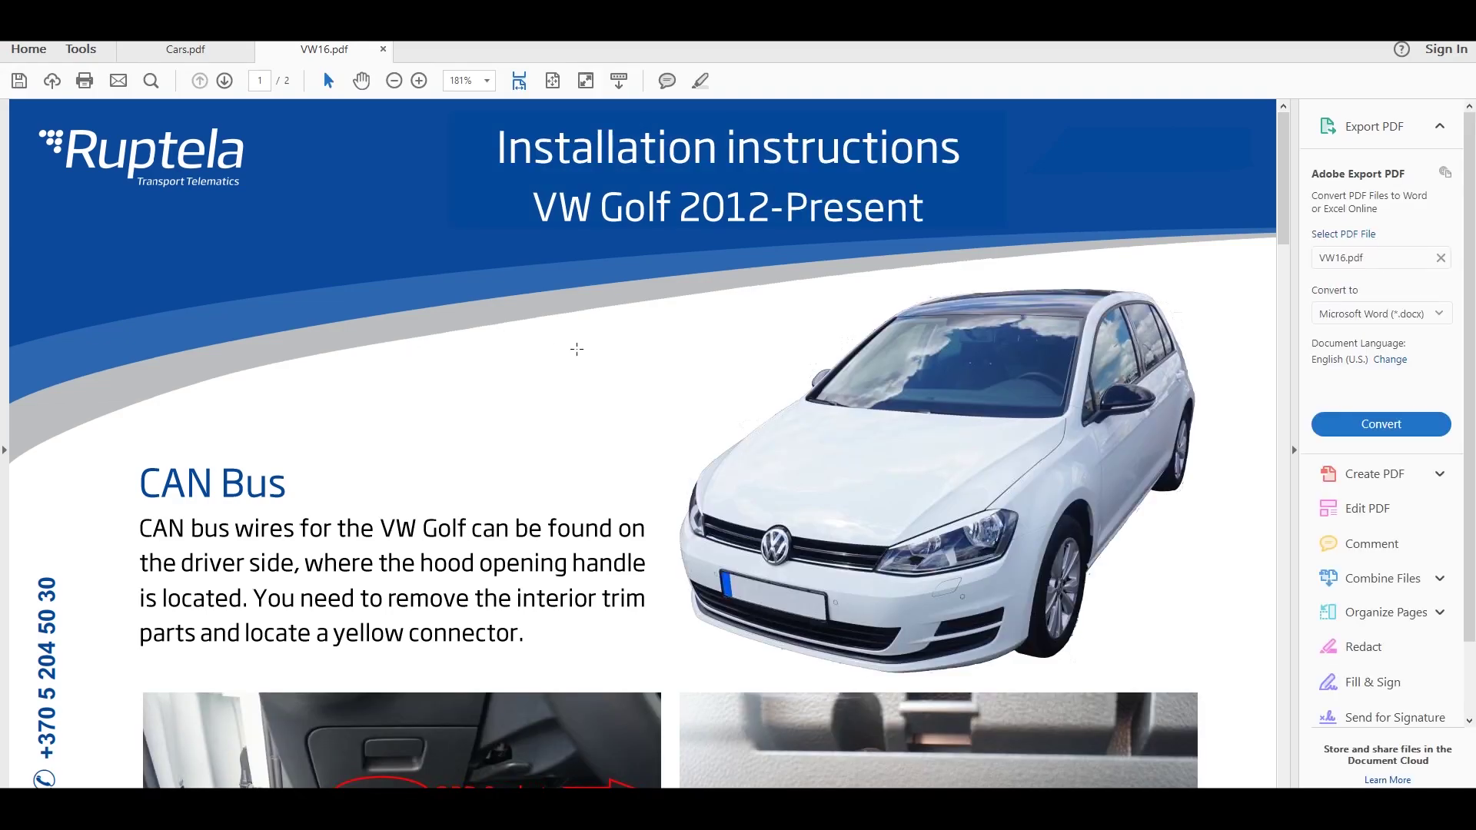
scroll(579, 350, down, 6)
scroll(578, 350, down, 15)
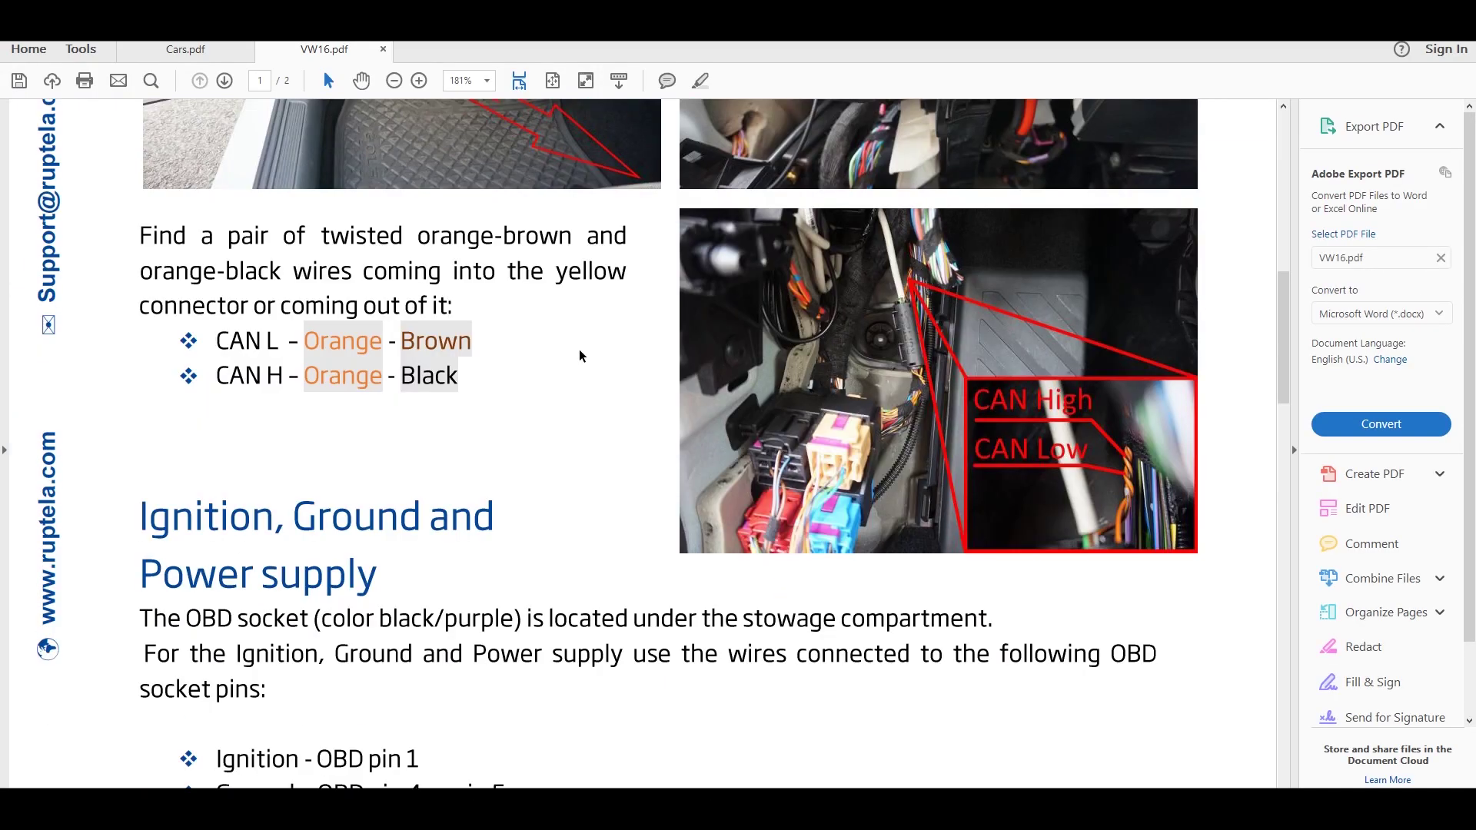
scroll(582, 356, down, 12)
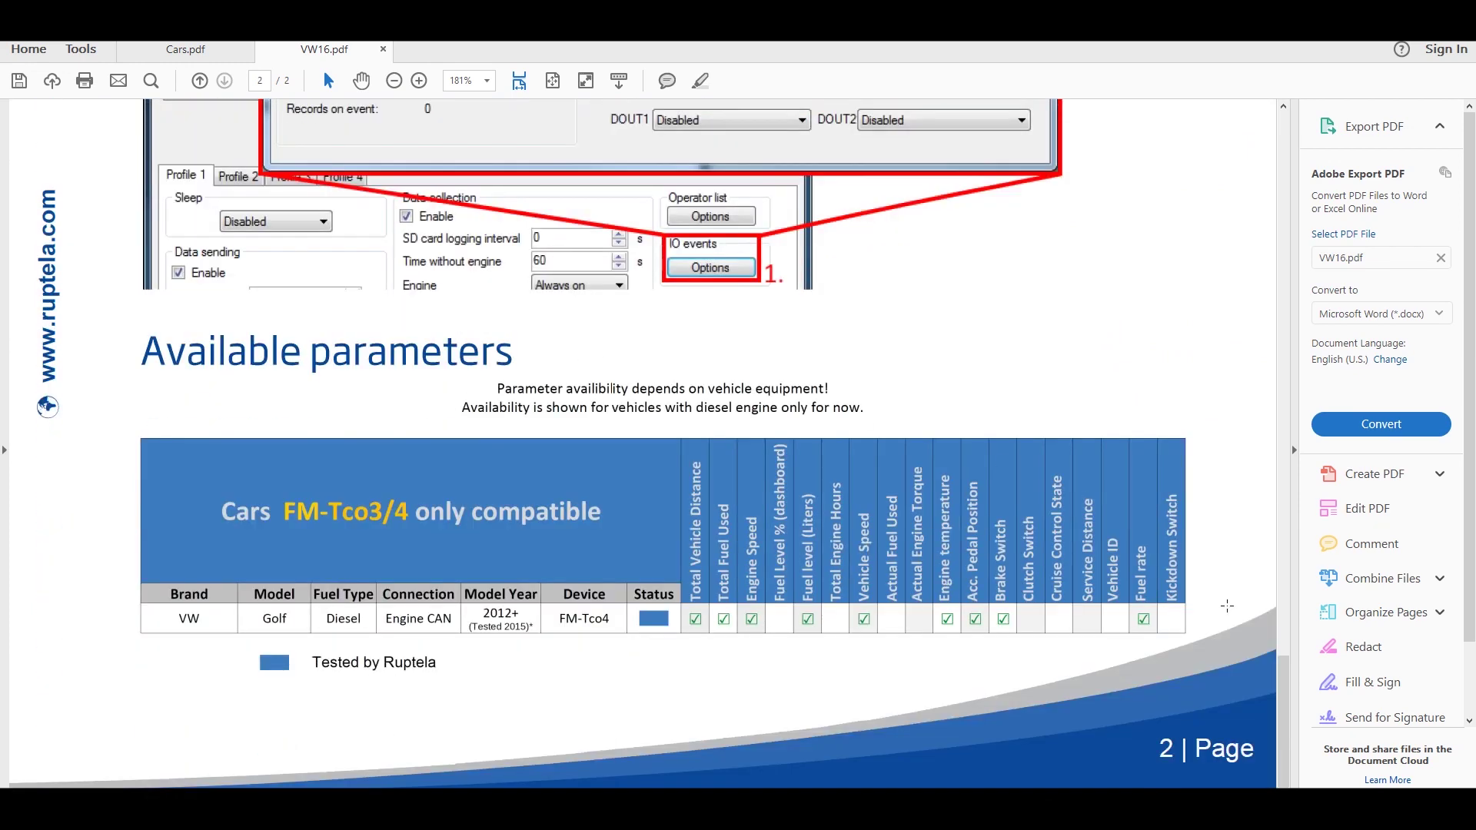
drag(1291, 676, 1254, 144)
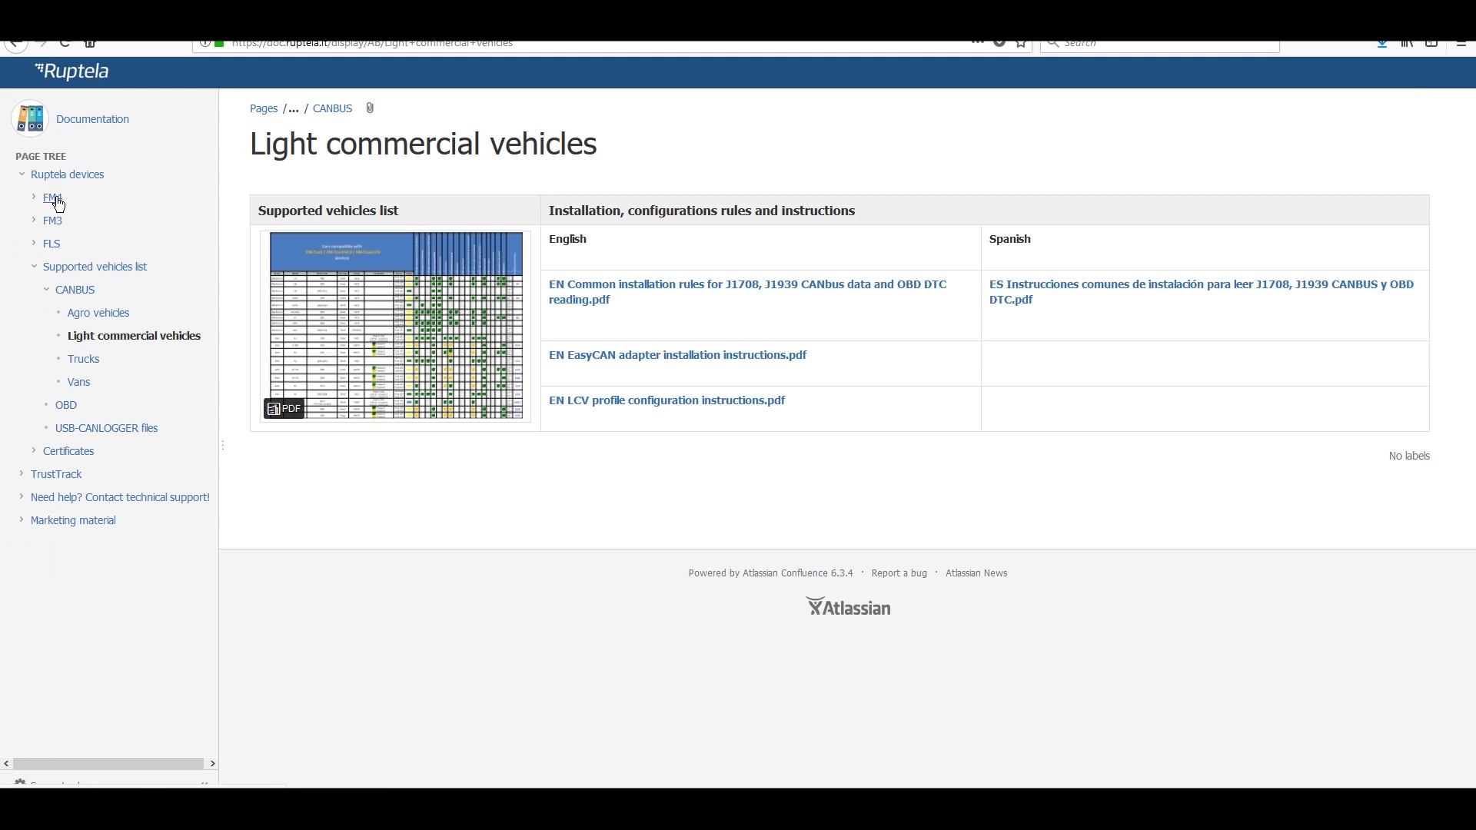
- From FM4 > FM4 drivers, save the Win7.zip driver package to the Desktop
click(56, 199)
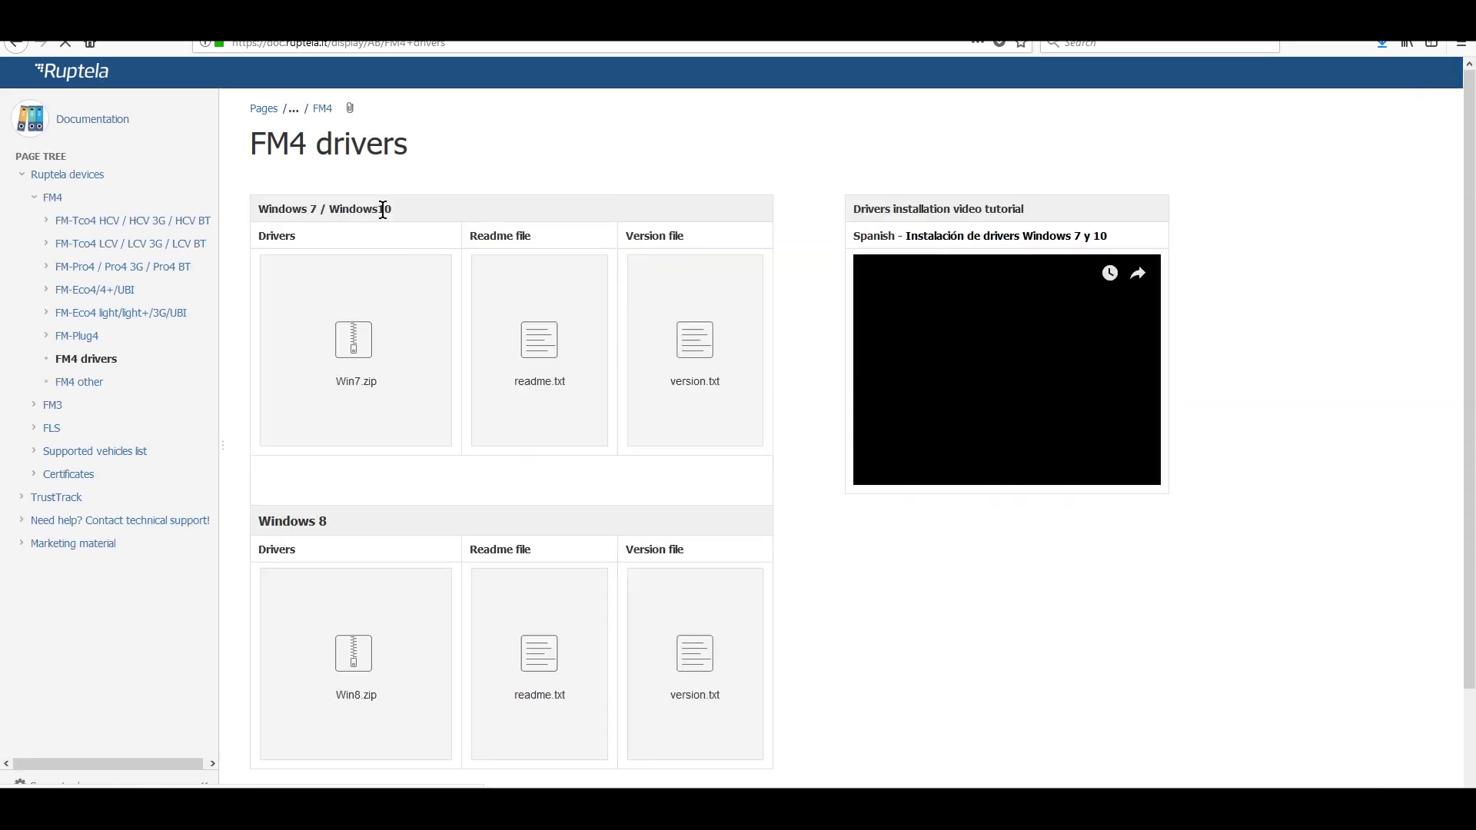
click(399, 344)
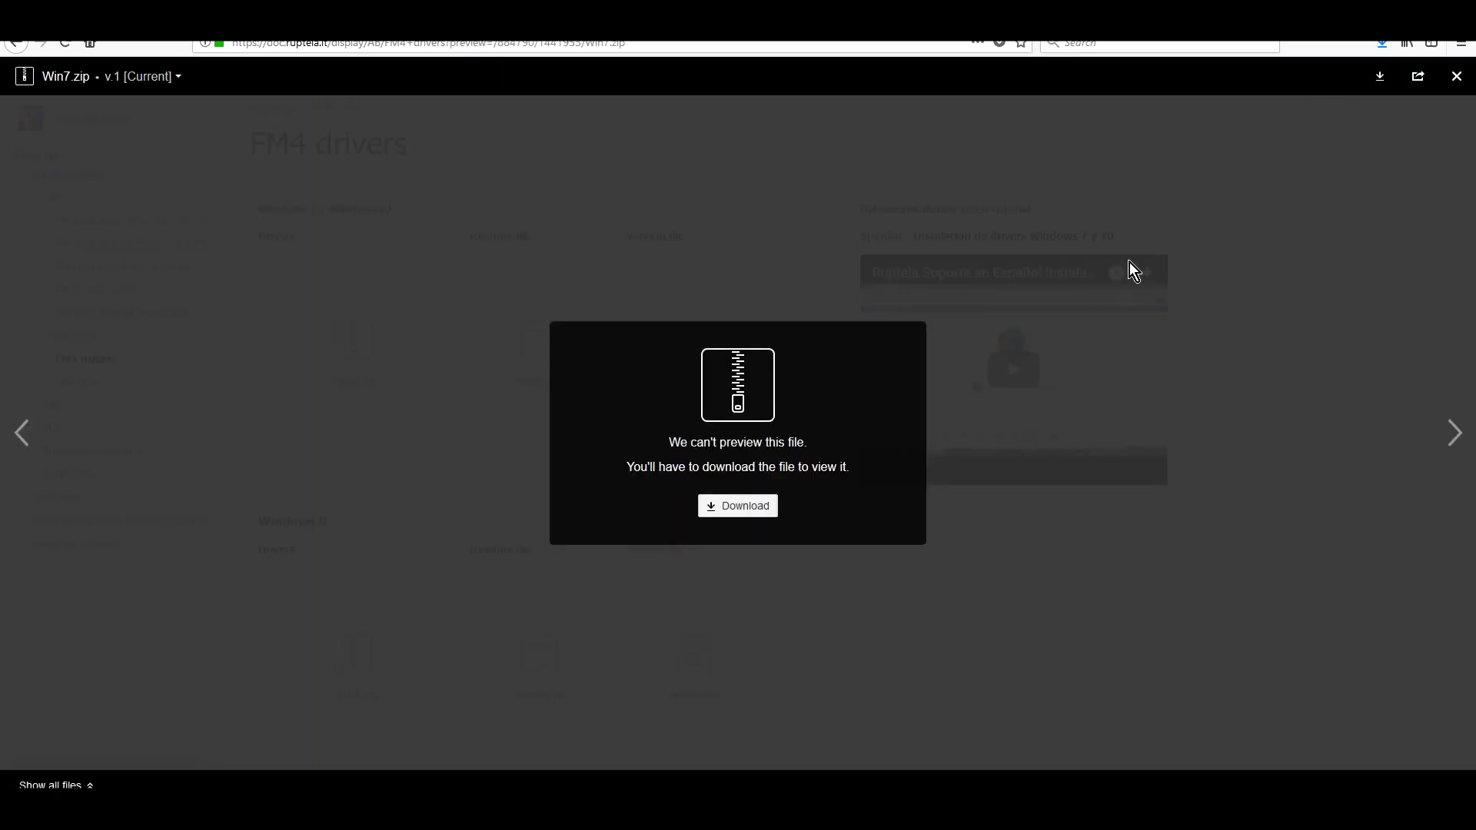
click(741, 508)
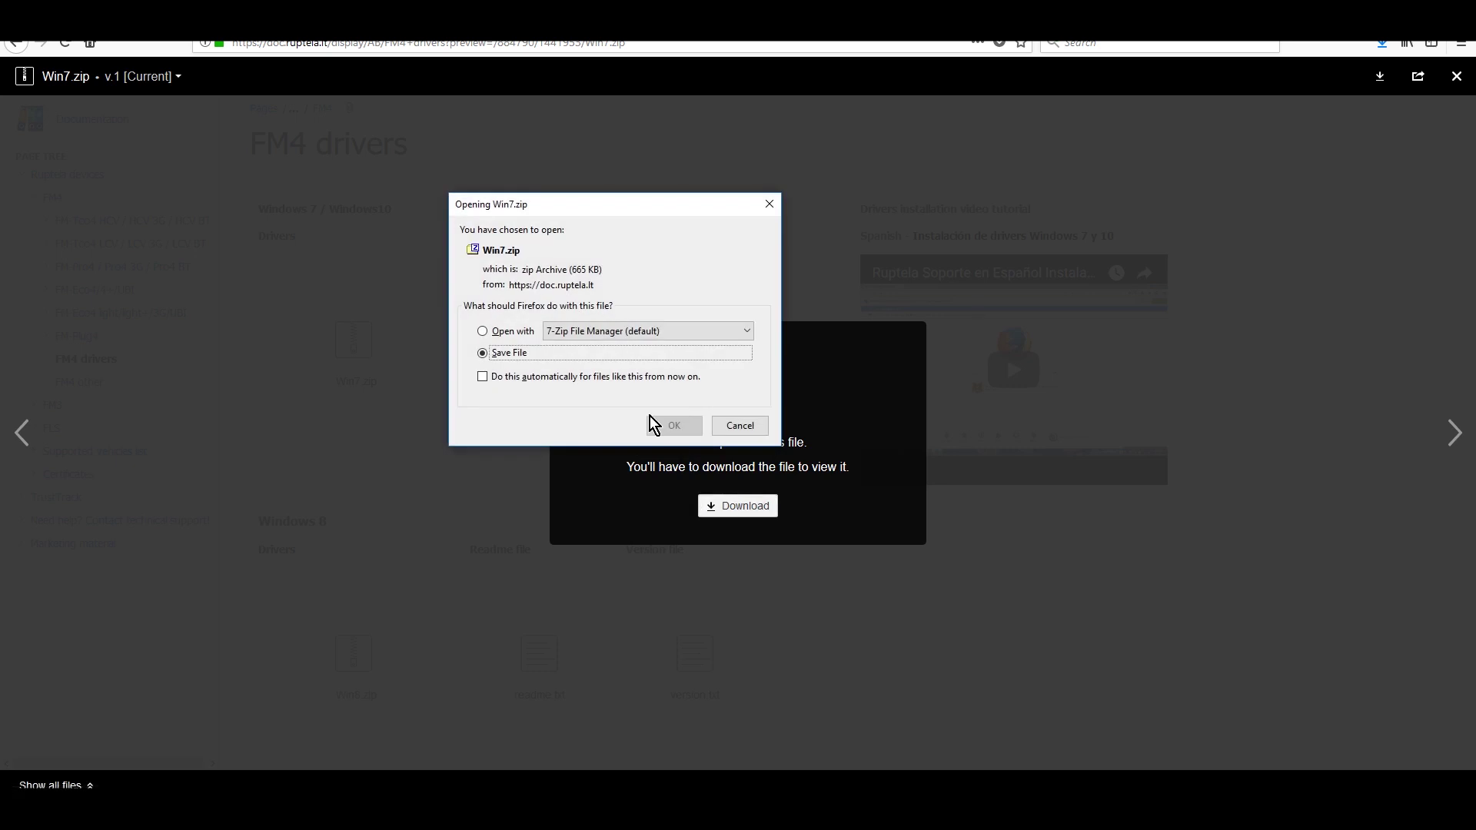
click(671, 424)
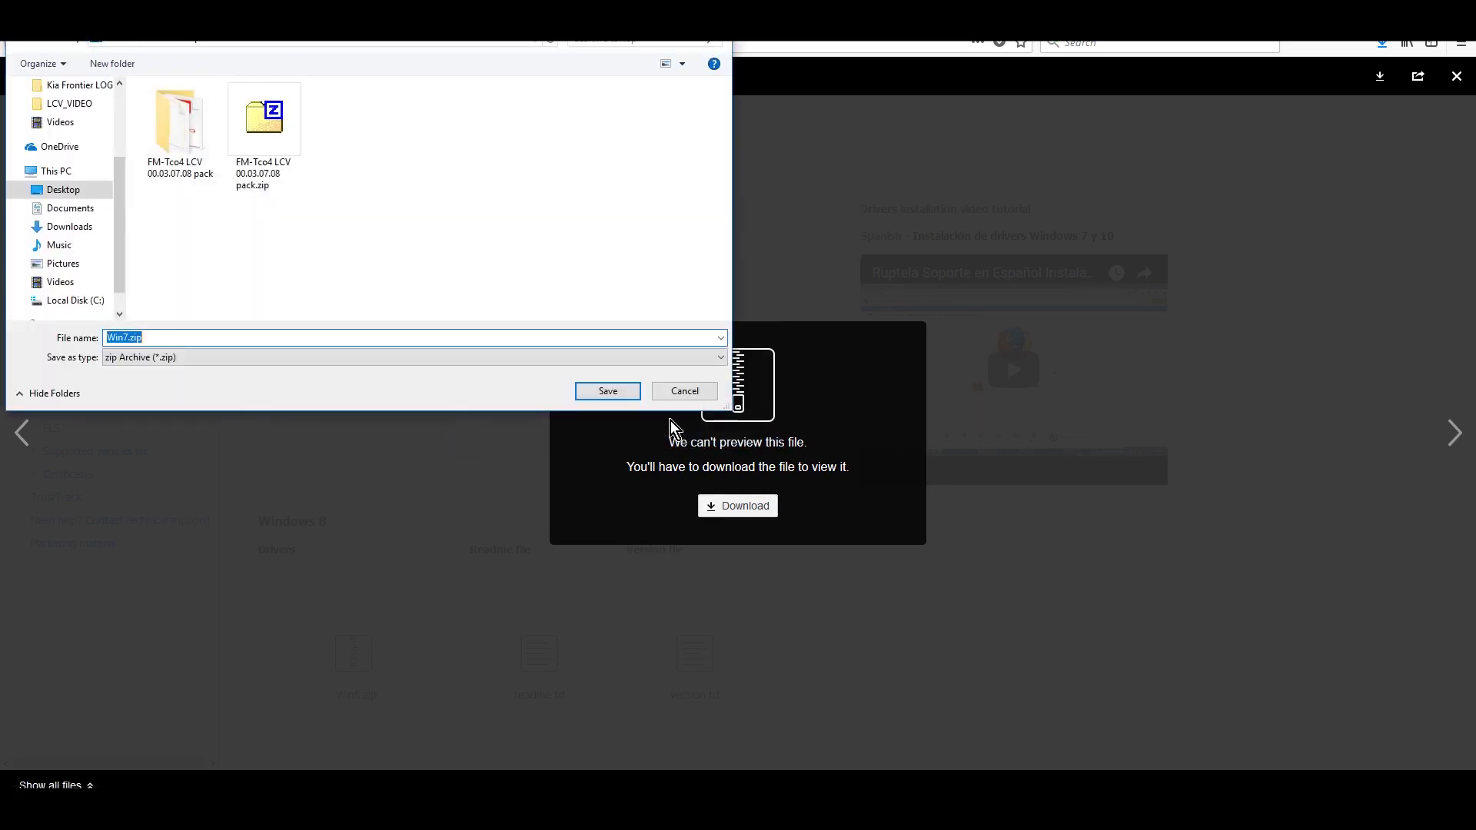
click(608, 392)
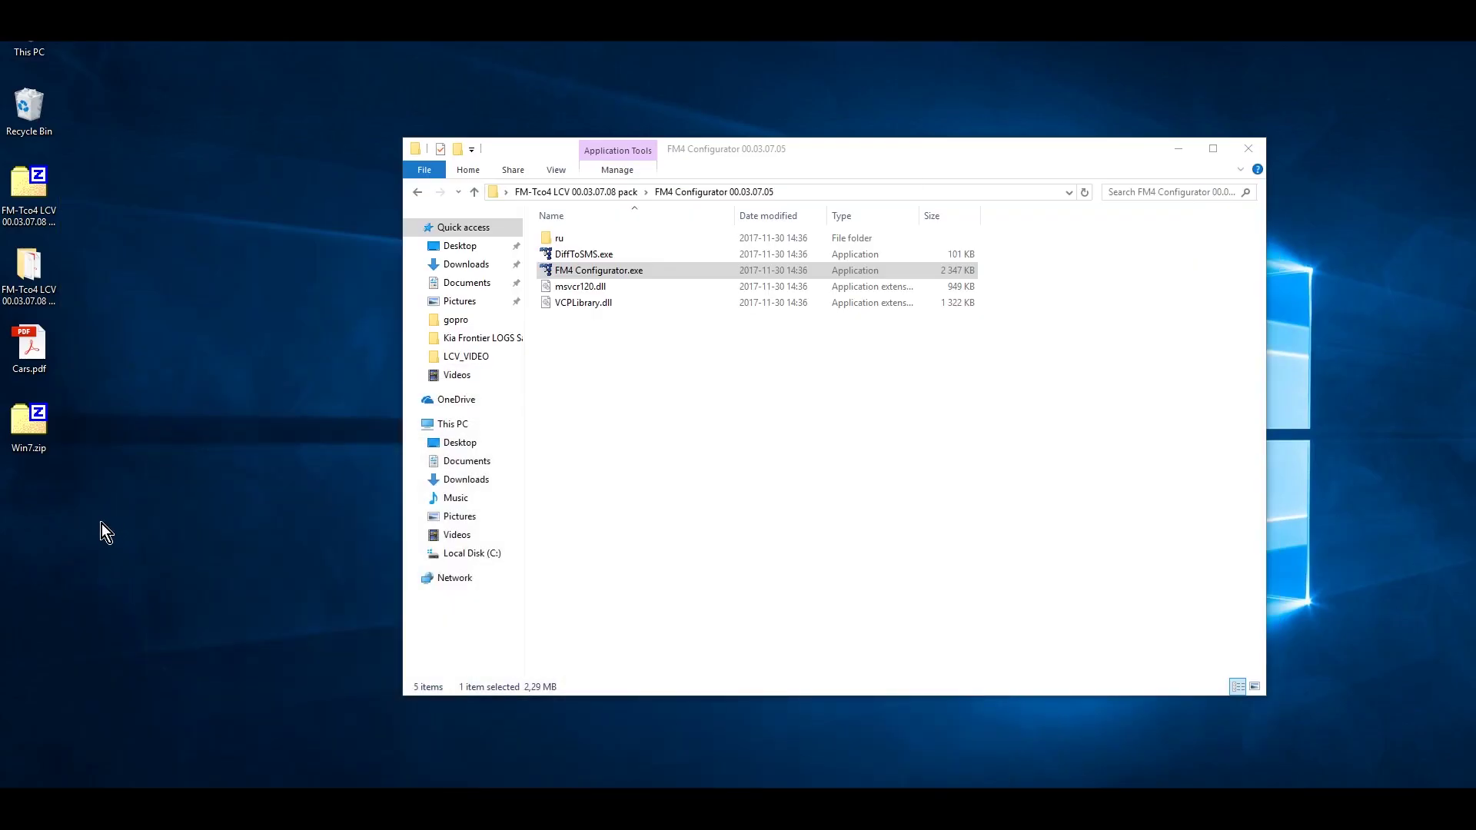
- Extract Win7.zip with 7-Zip into a Win7 folder and select dpinst_amd64.exe in it
right_click(40, 431)
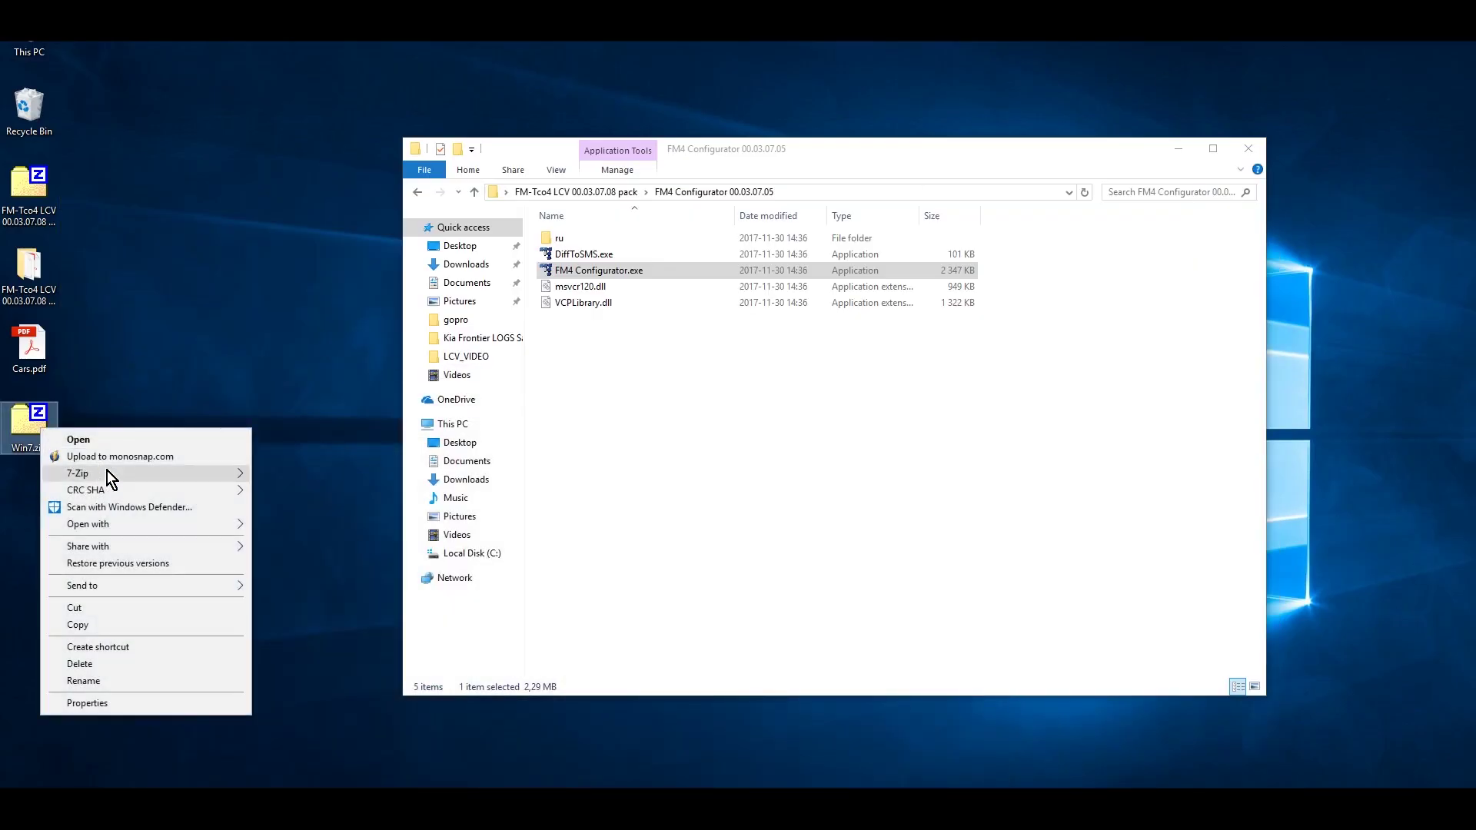
mouse_move(220, 470)
click(351, 543)
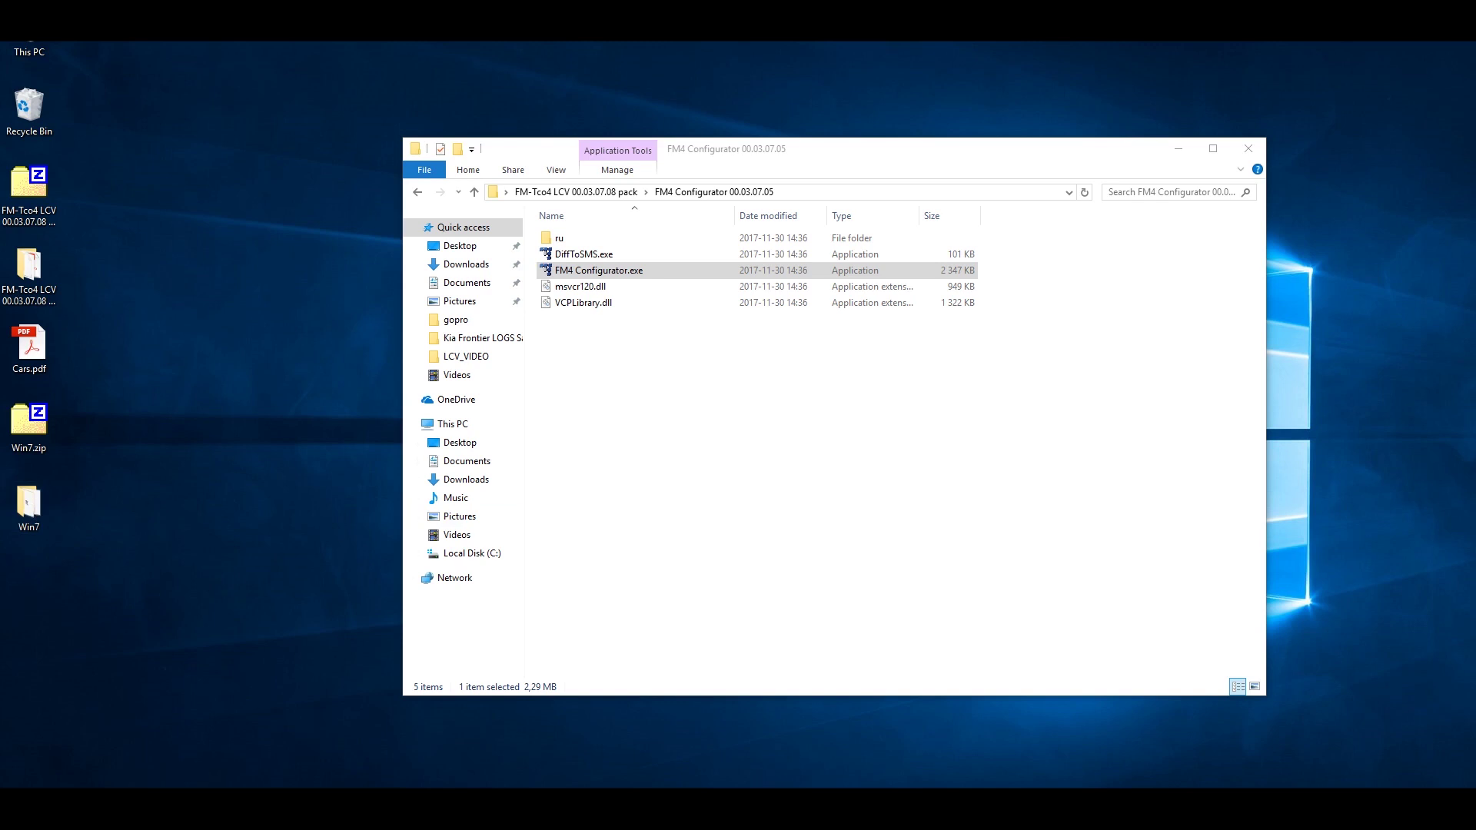
drag(764, 126, 691, 132)
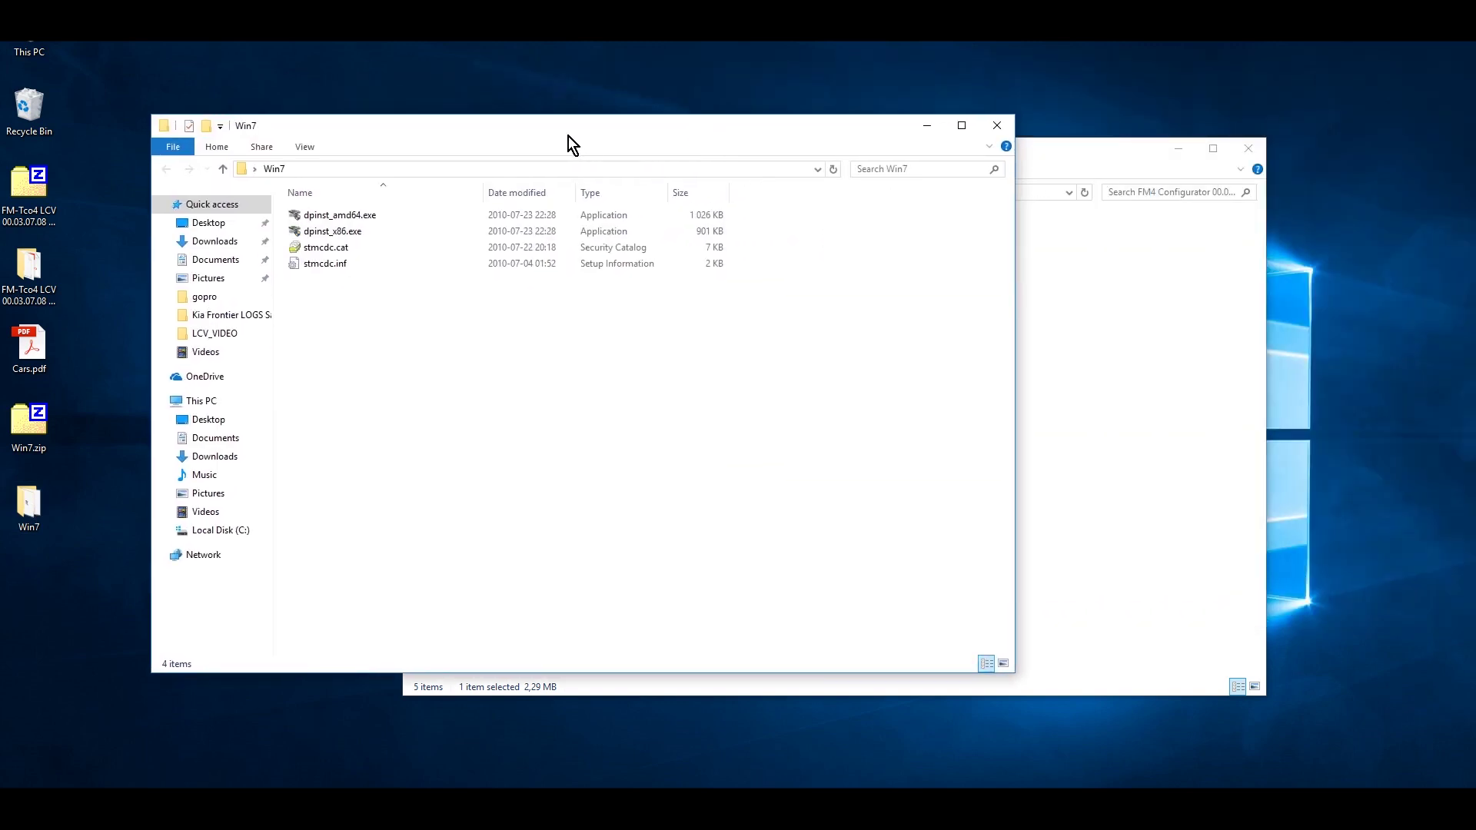
click(363, 216)
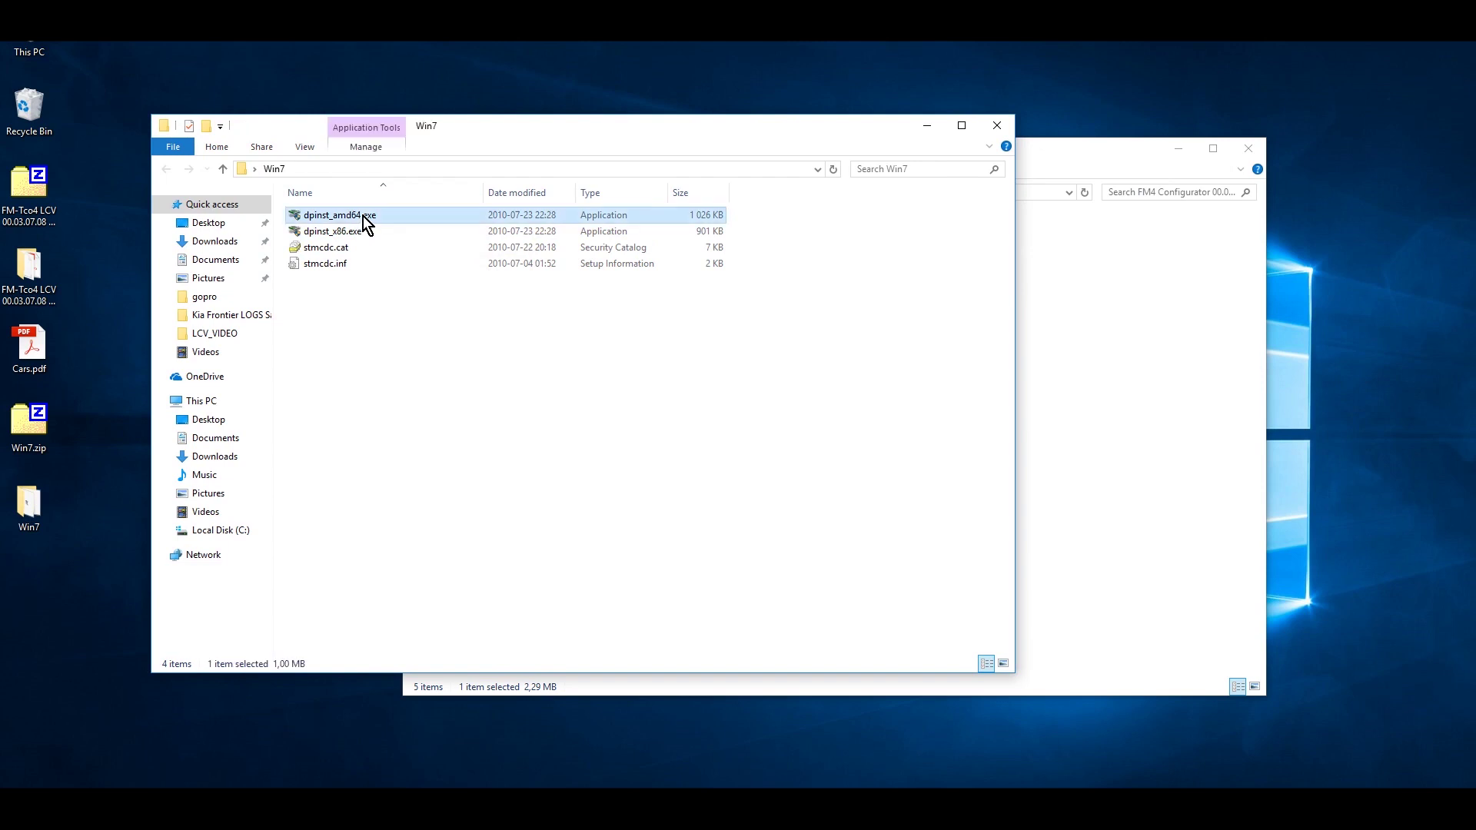
- Run dpinst_amd64.exe and proceed through the Device Driver Installation Wizard
double_click(363, 215)
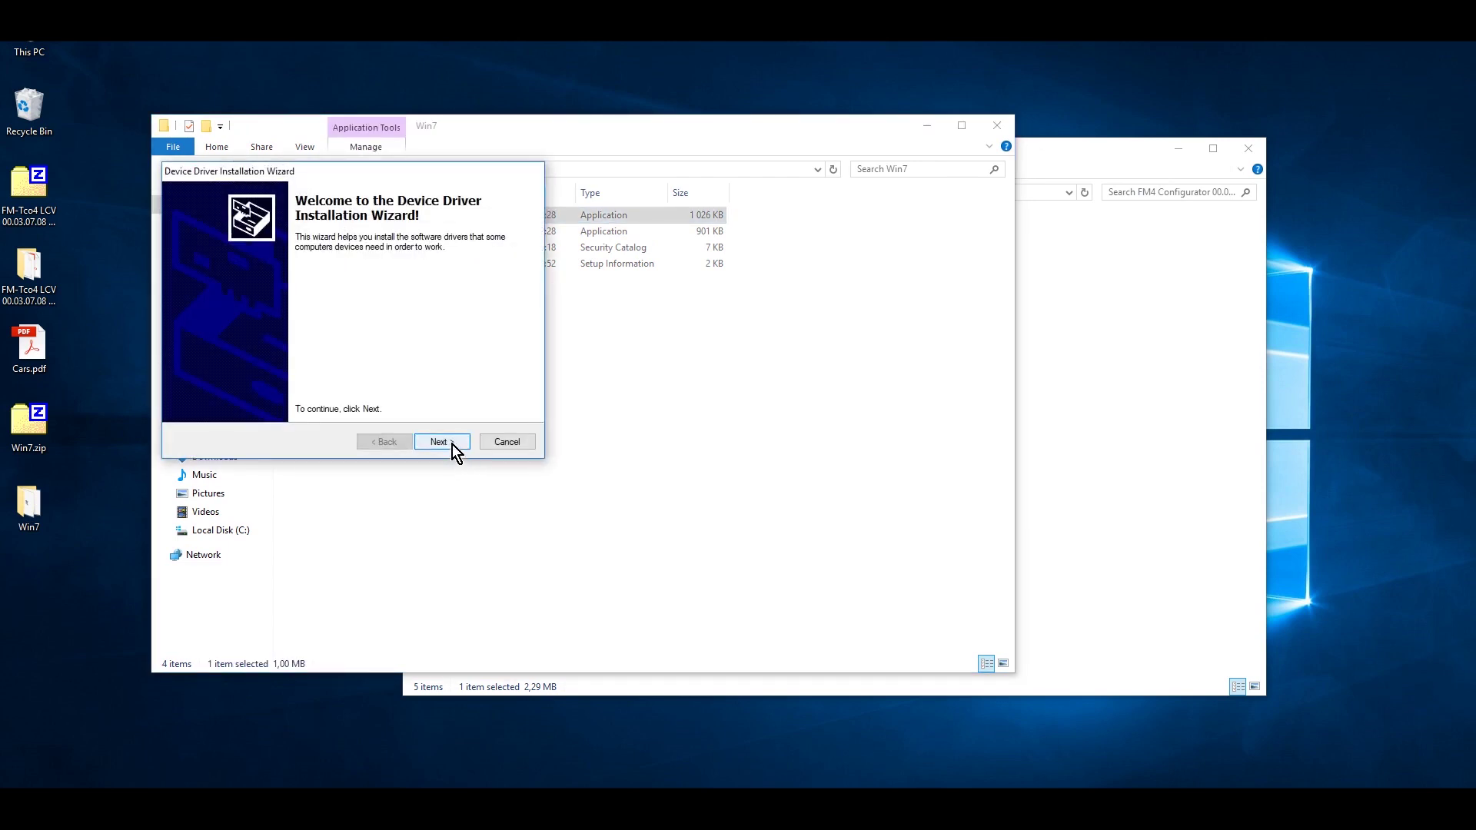
click(452, 444)
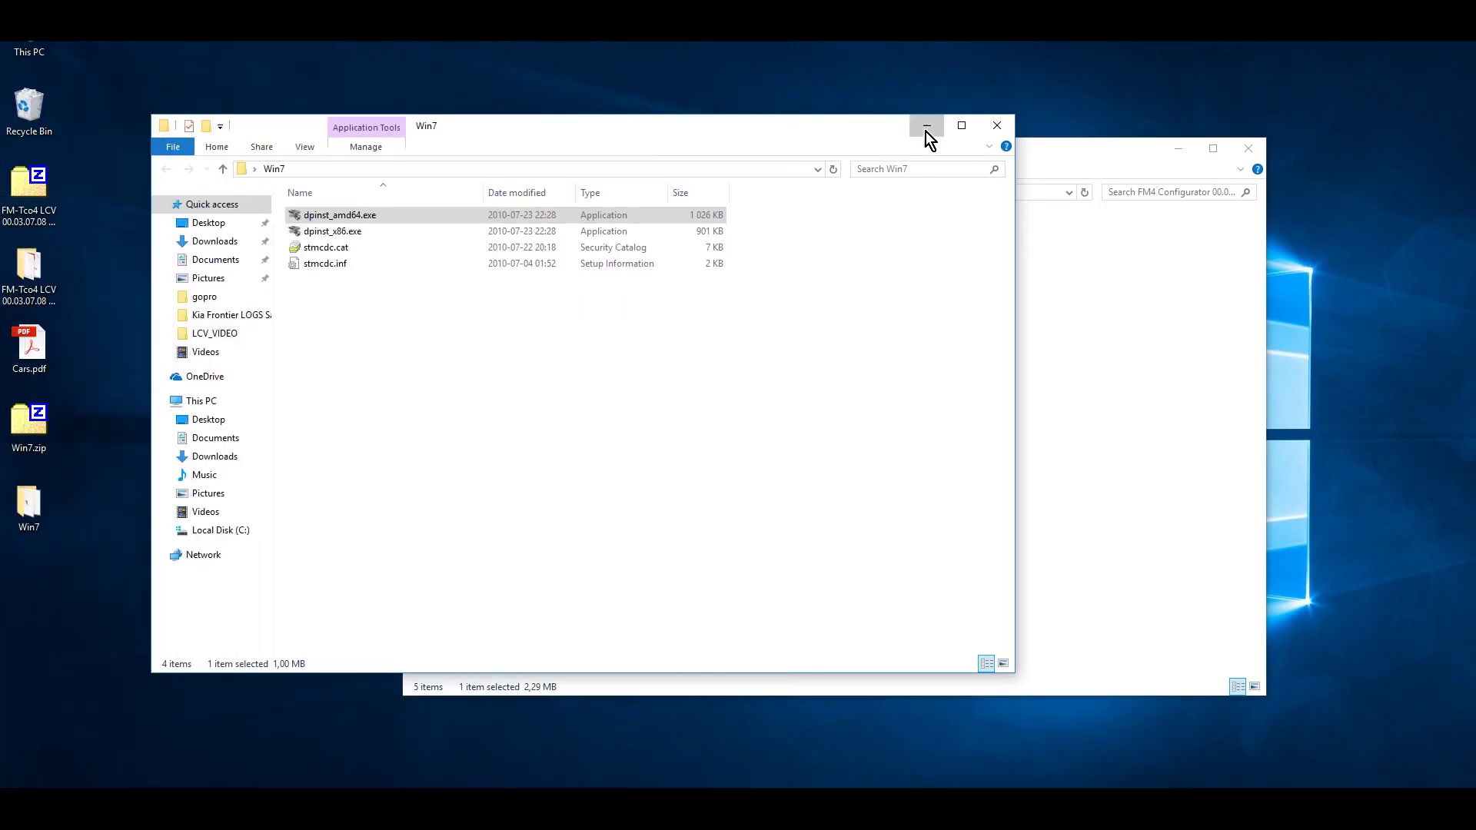
- Connect FM4 Configurator to the device on COM5 and read its Tco4 LCV configuration with Get CFG
click(925, 132)
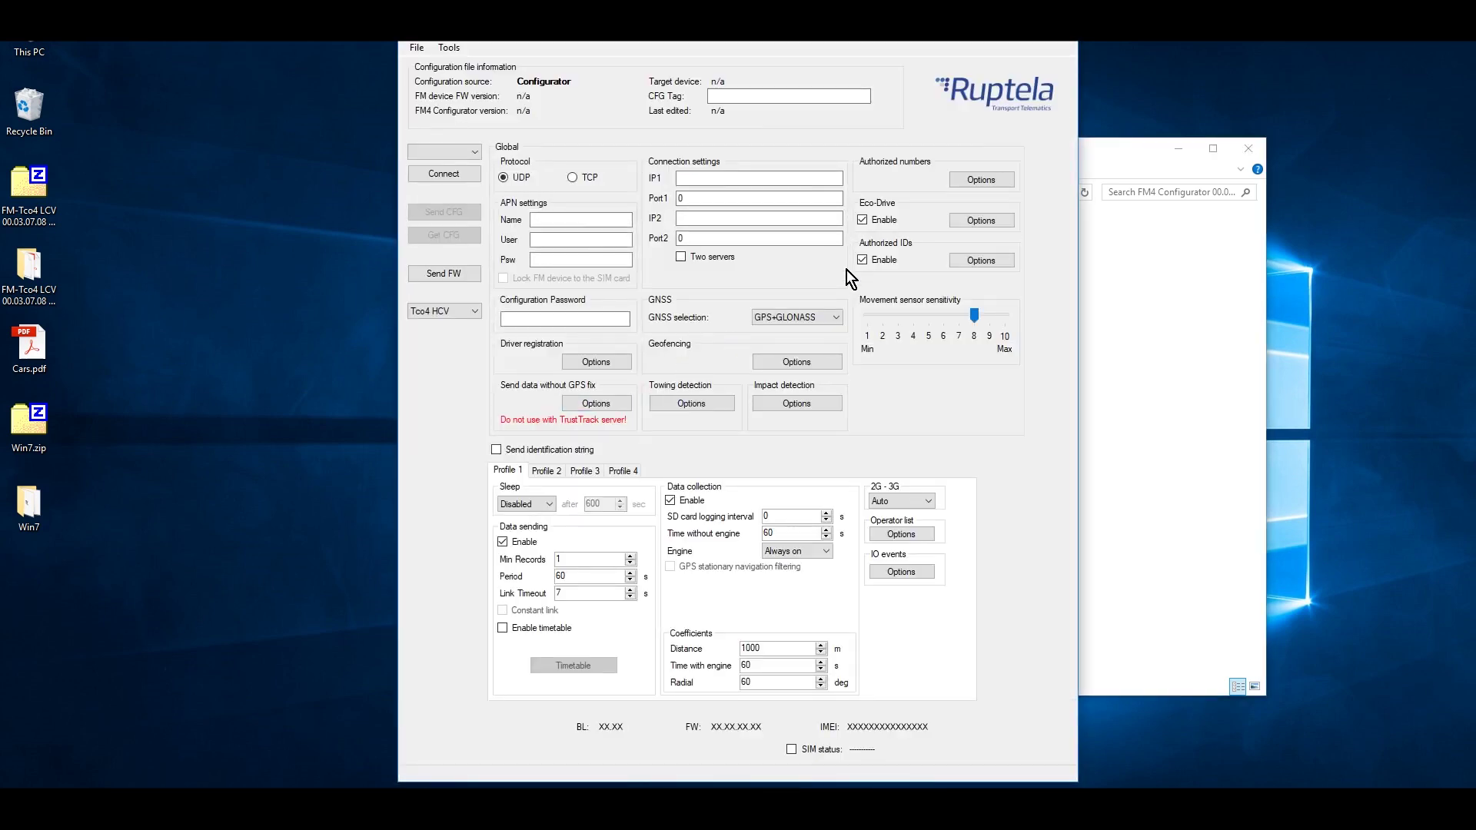
click(473, 151)
click(454, 165)
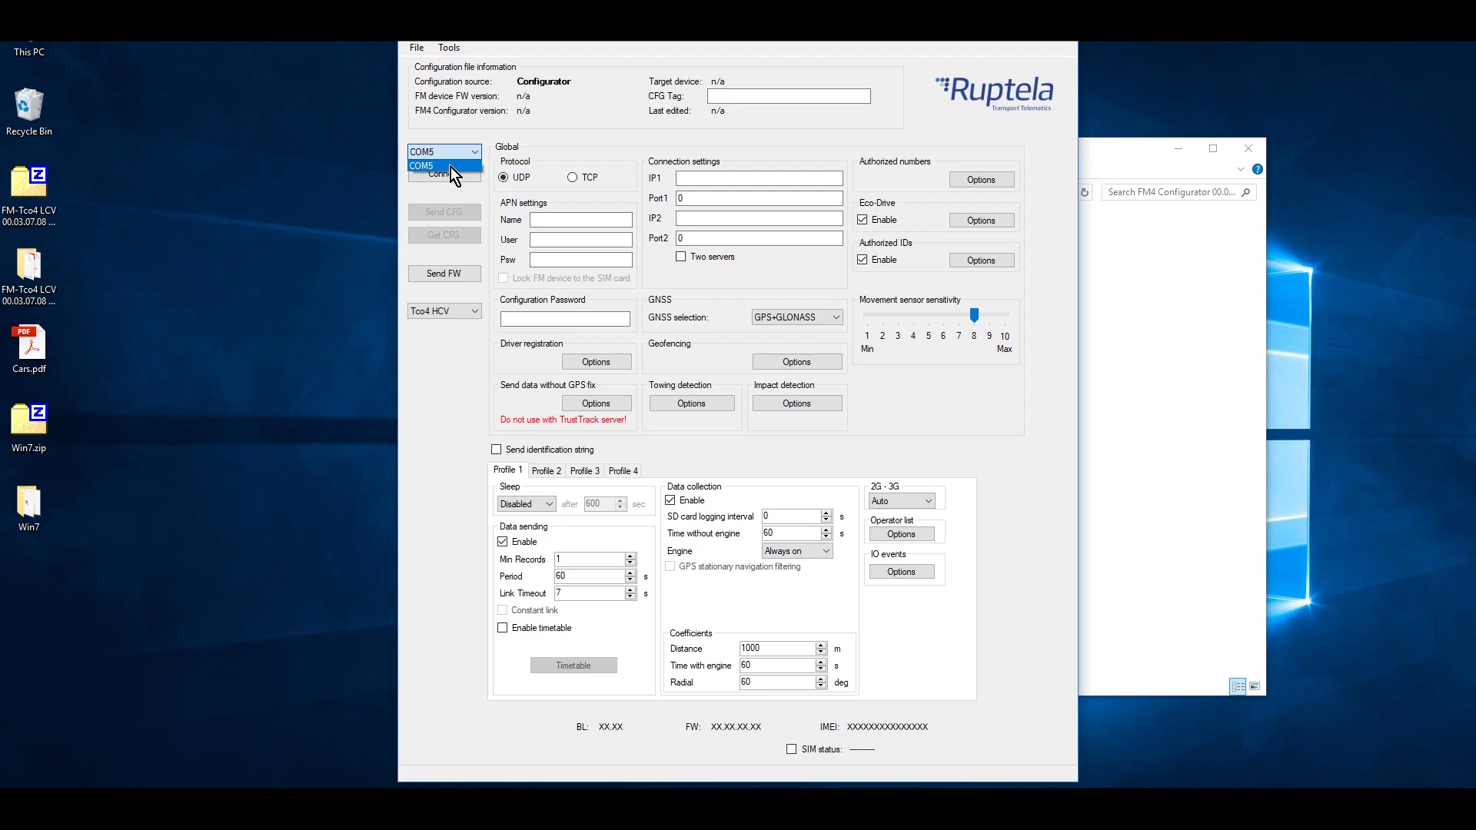
click(450, 174)
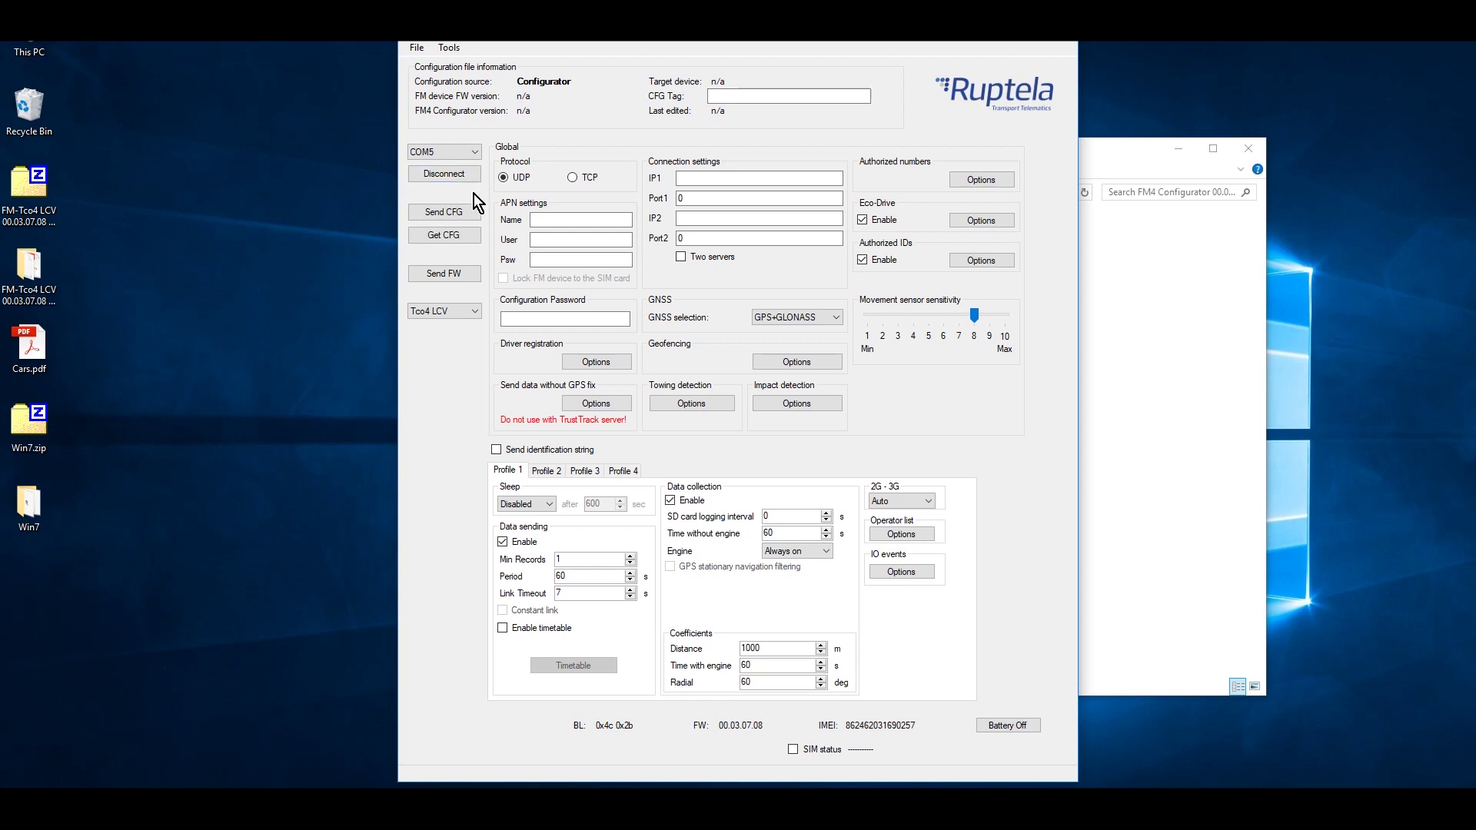
click(473, 238)
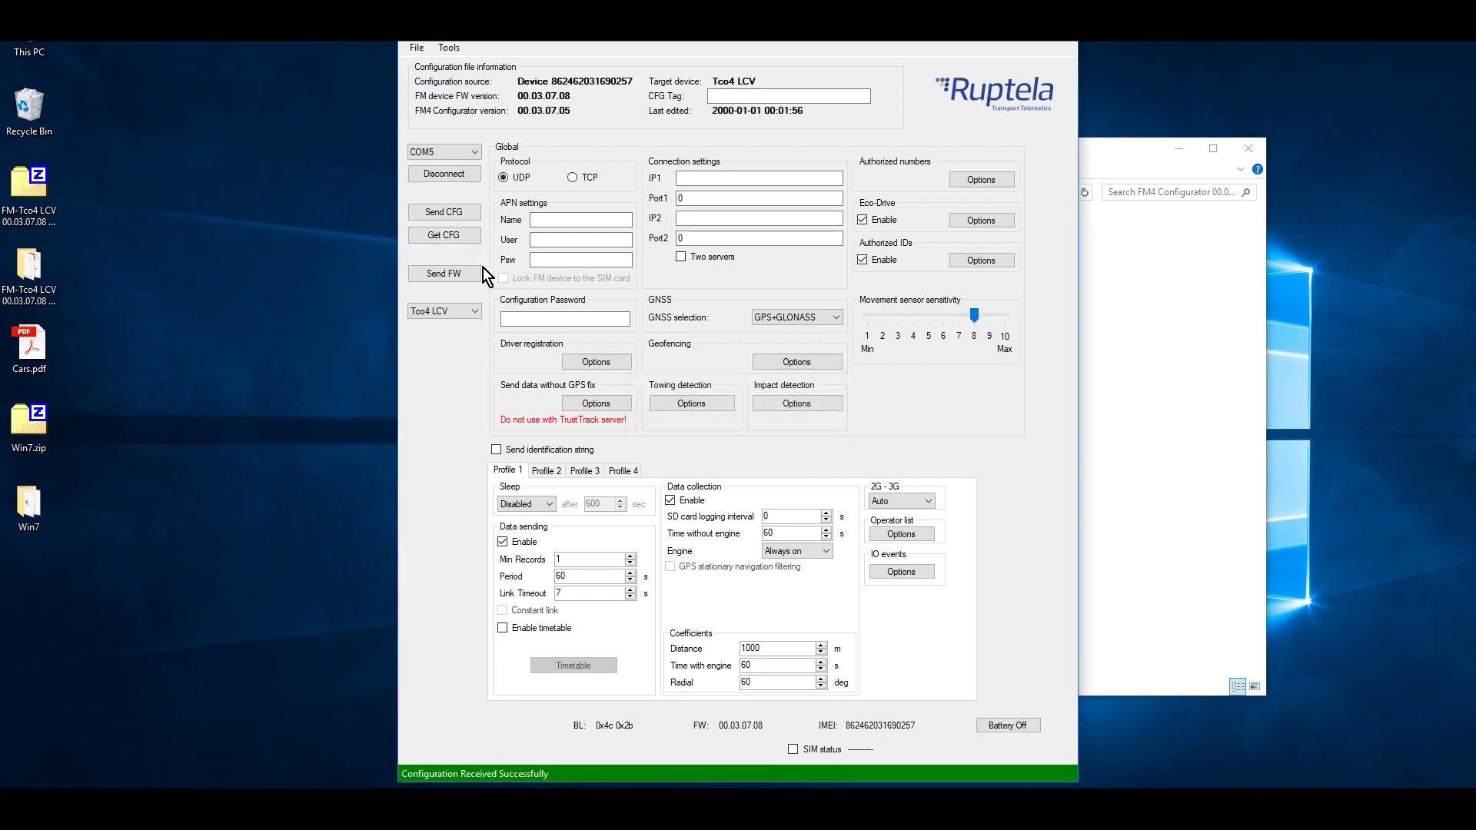
- Start a new configuration in the wizard for the Tco4 LCV device type
click(416, 48)
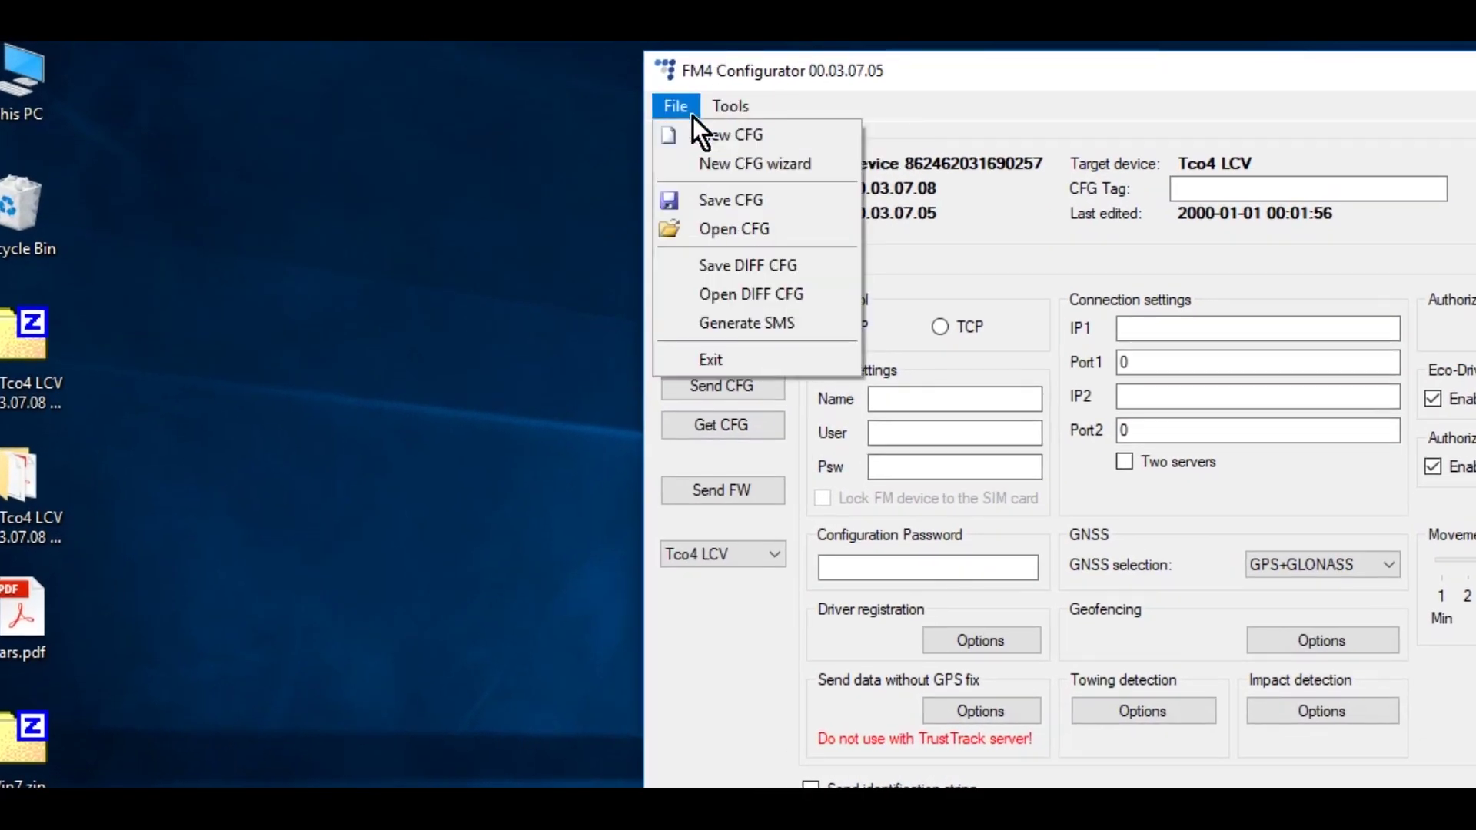
click(685, 163)
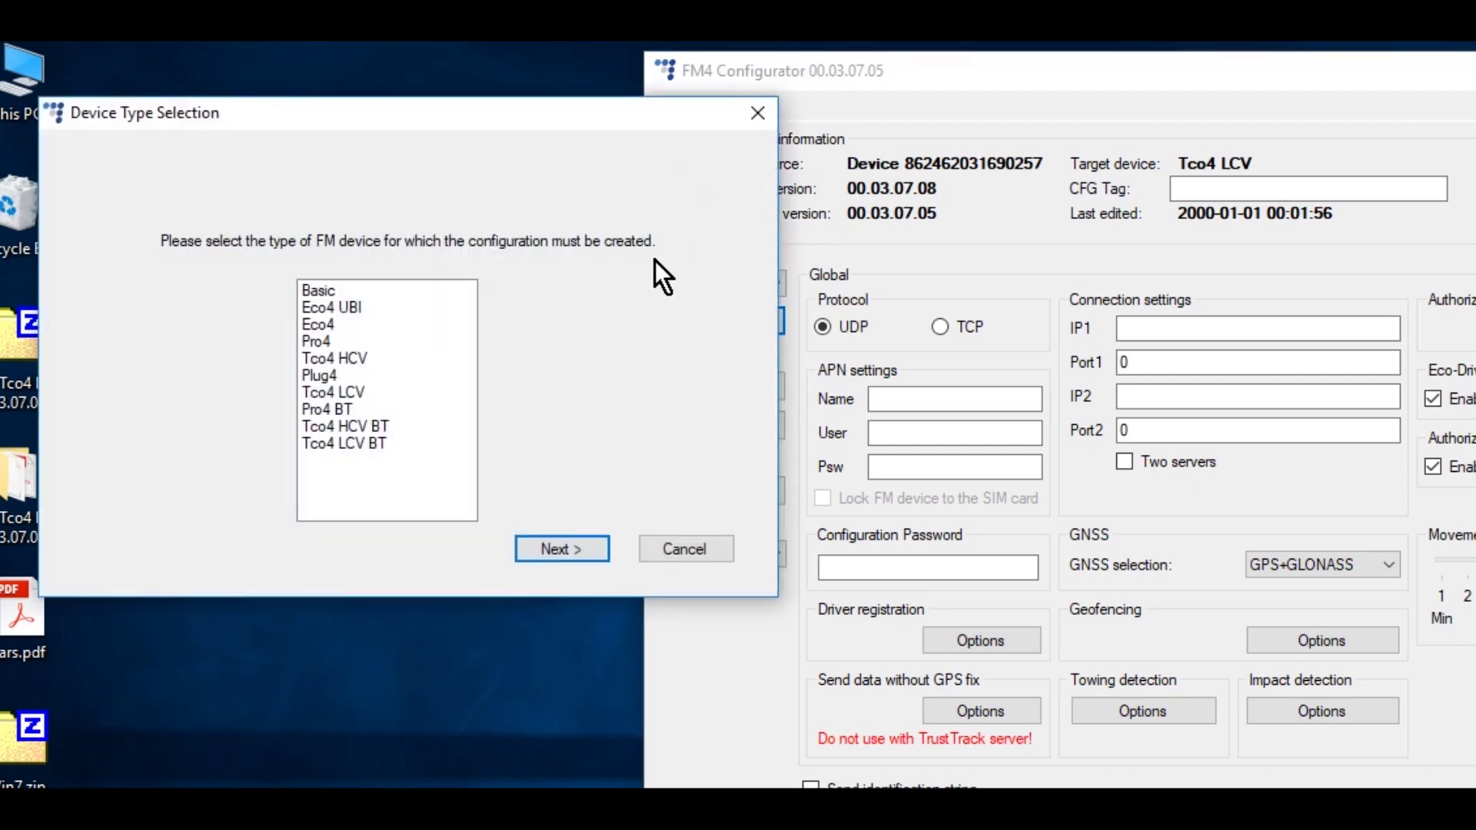
click(343, 390)
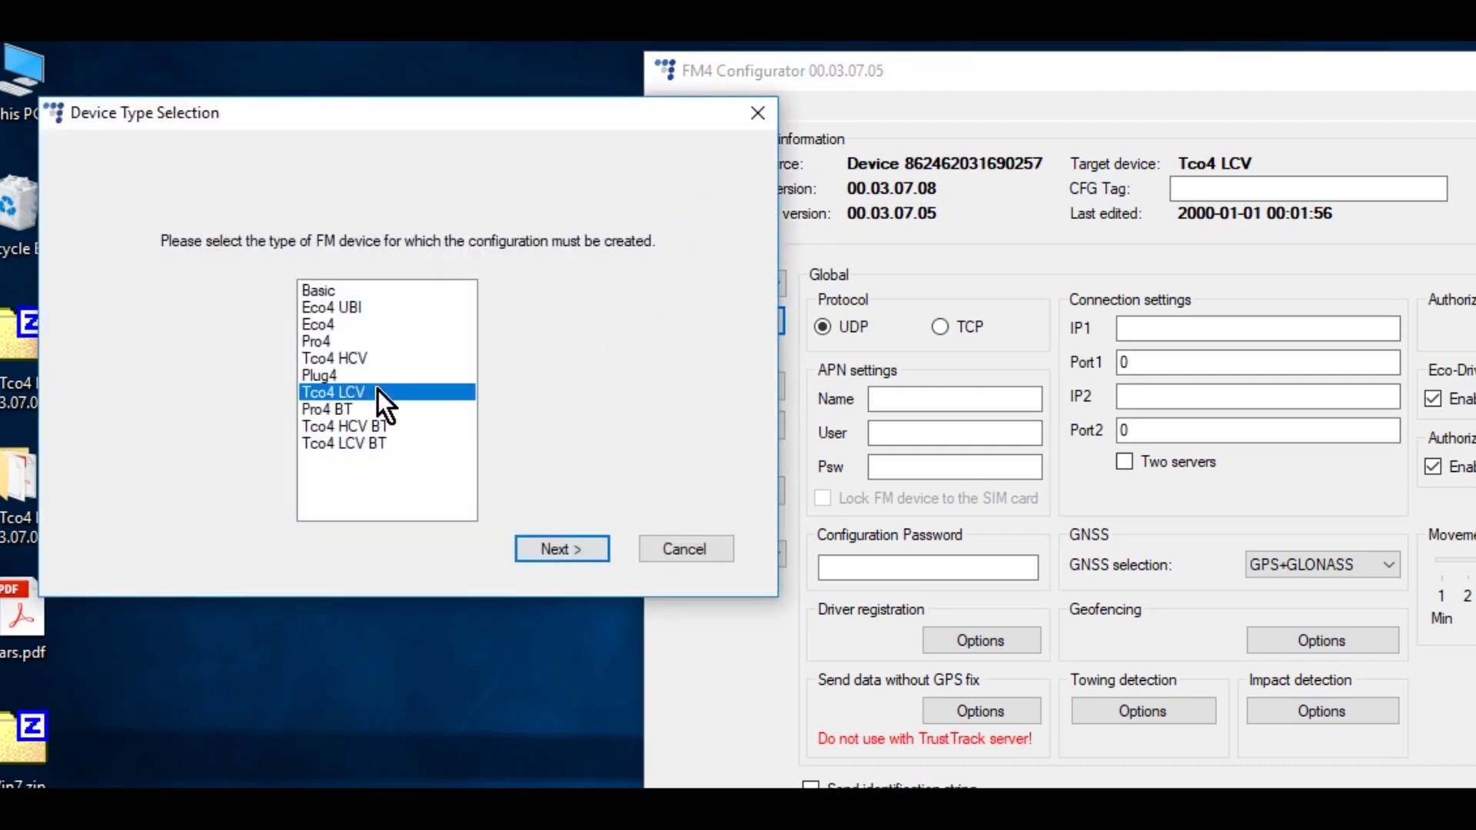
click(583, 548)
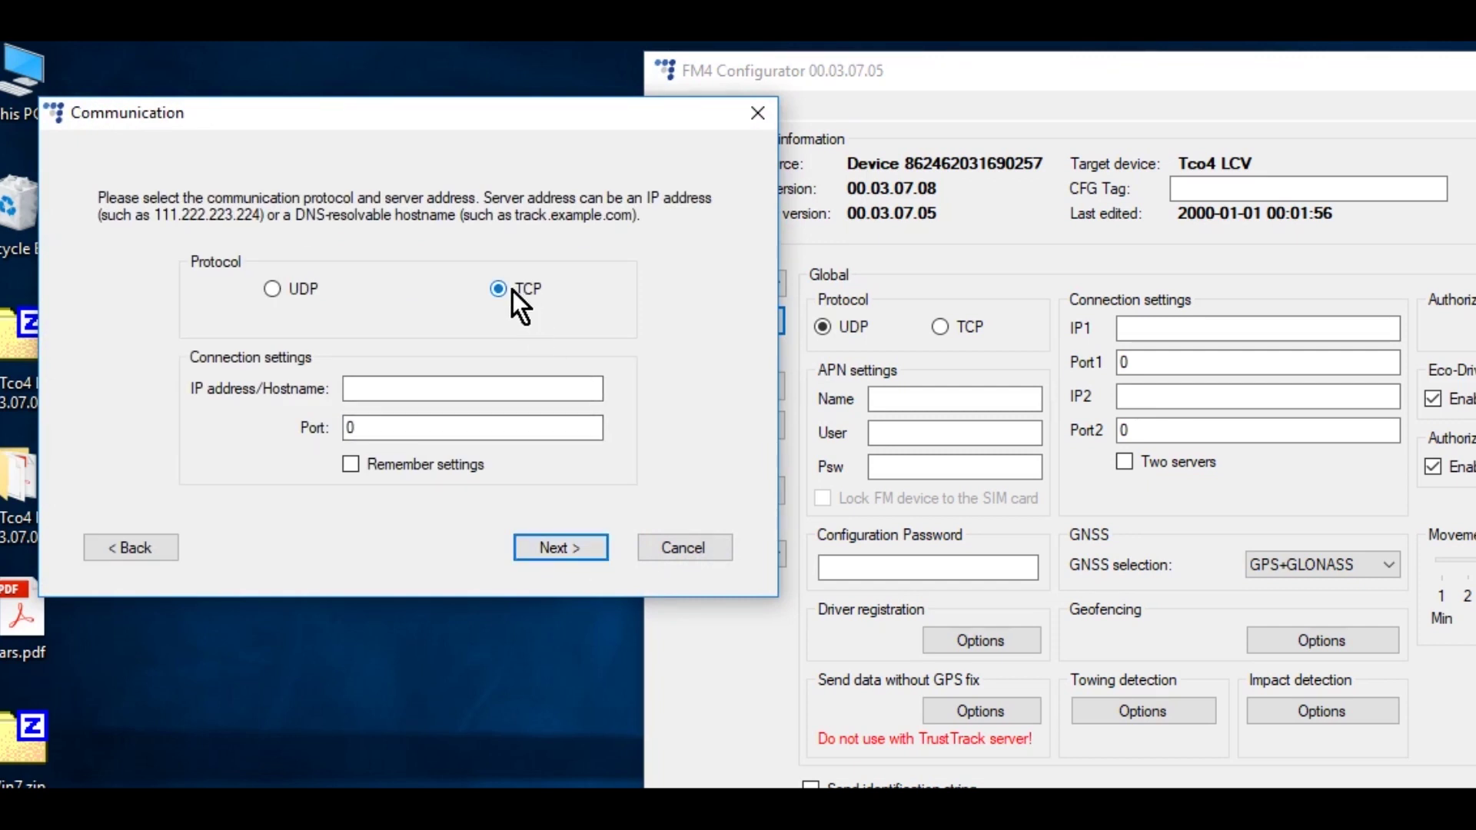
- Set TCP reporting to server 92.62.134.34 on port 9015
click(460, 388)
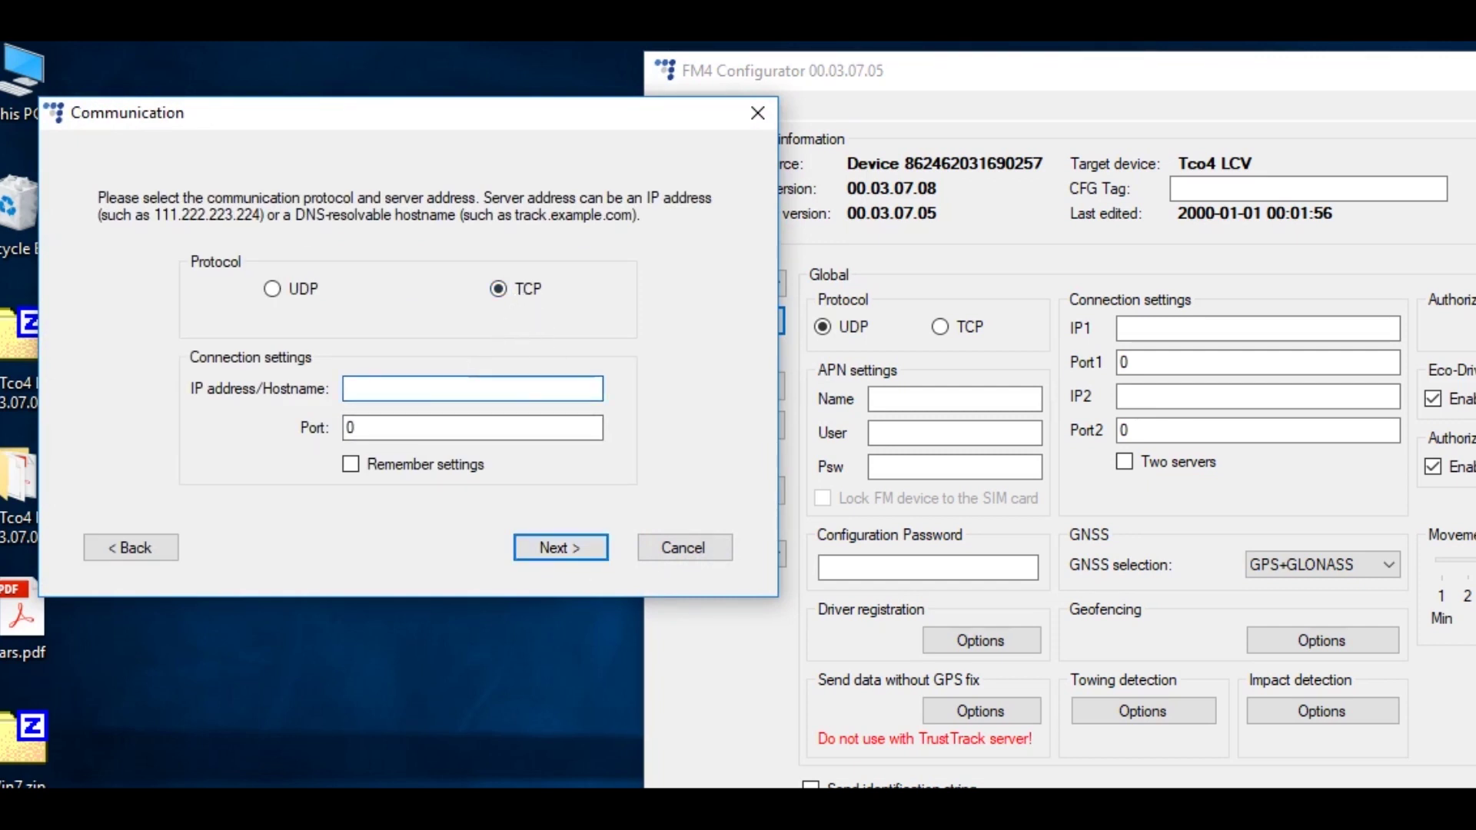
text(92.62.134.34)
click(370, 429)
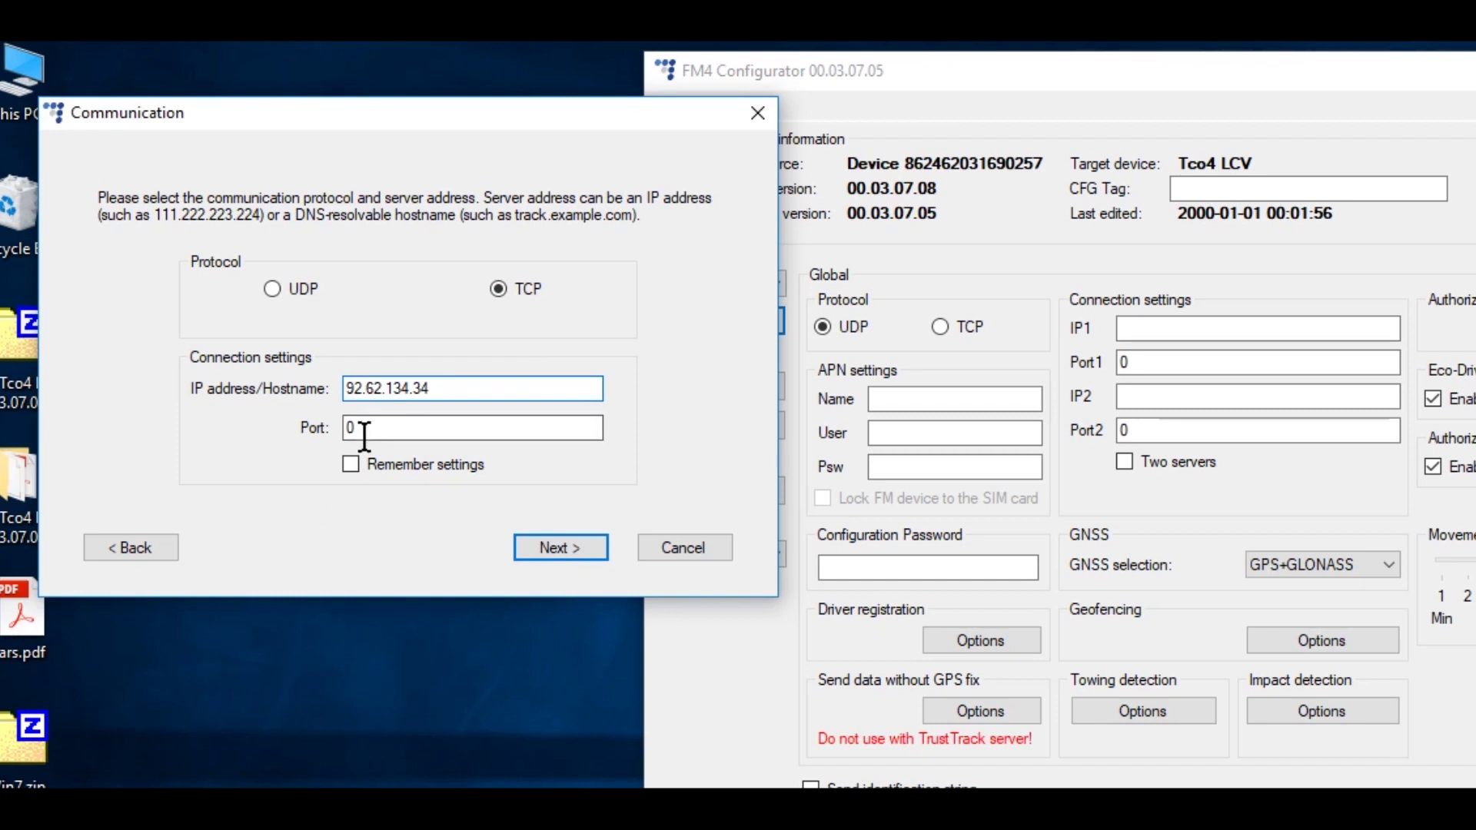
text(9015)
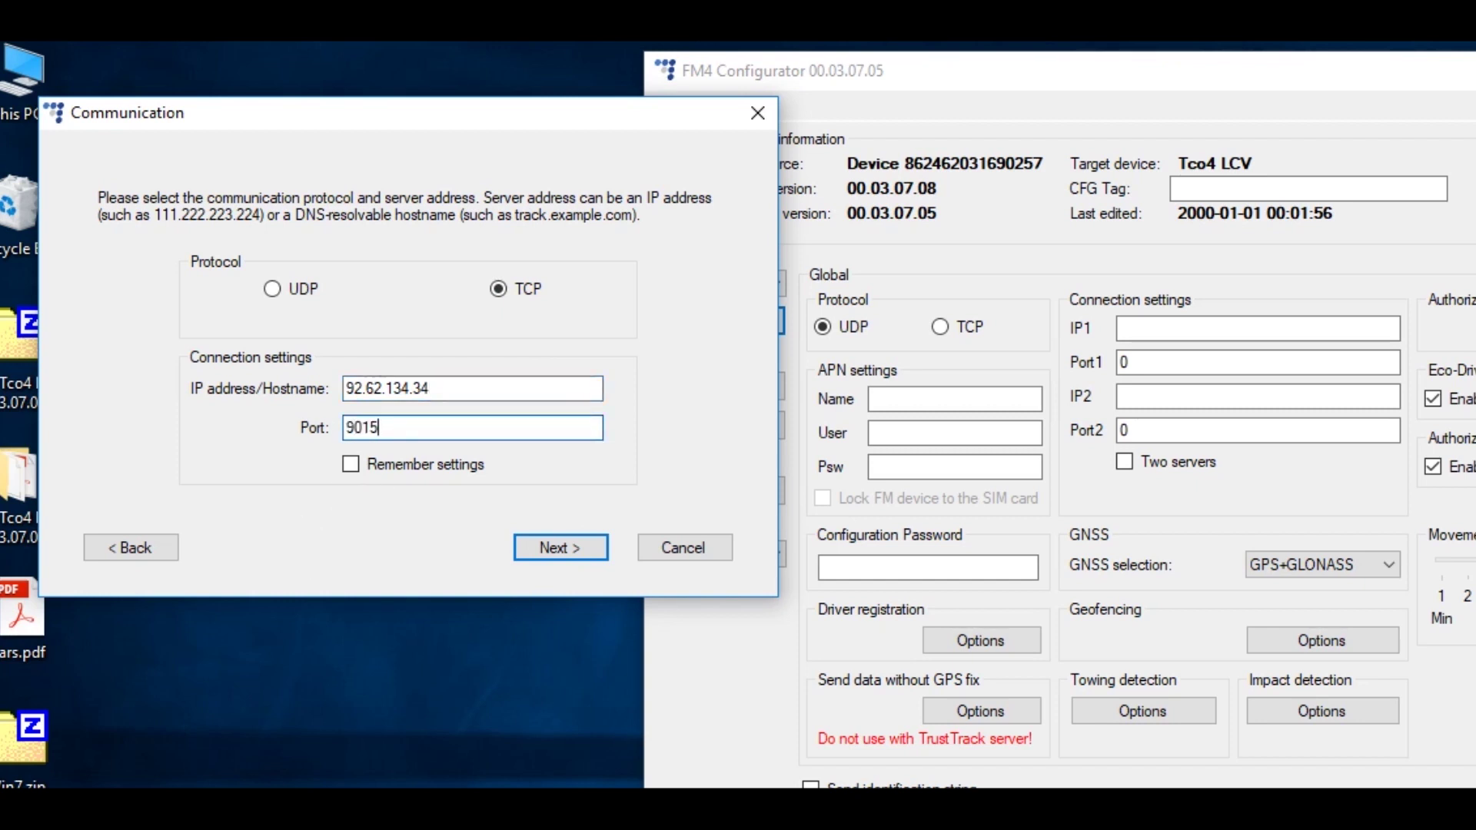
click(590, 549)
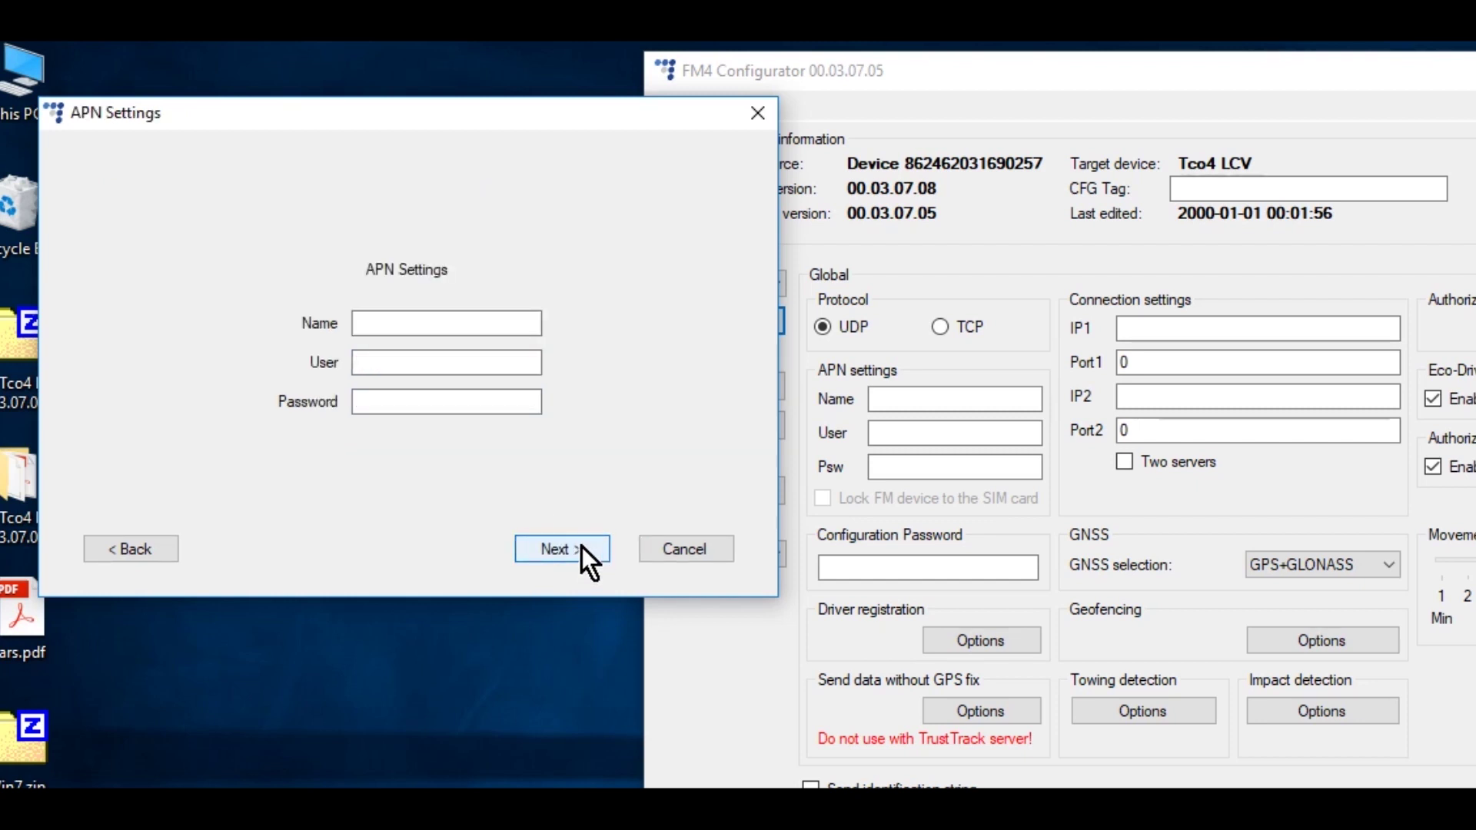
- Set APN name yourAPN and ignition detection on DIN4, keeping default data collection values
click(425, 320)
text(yourAPN)
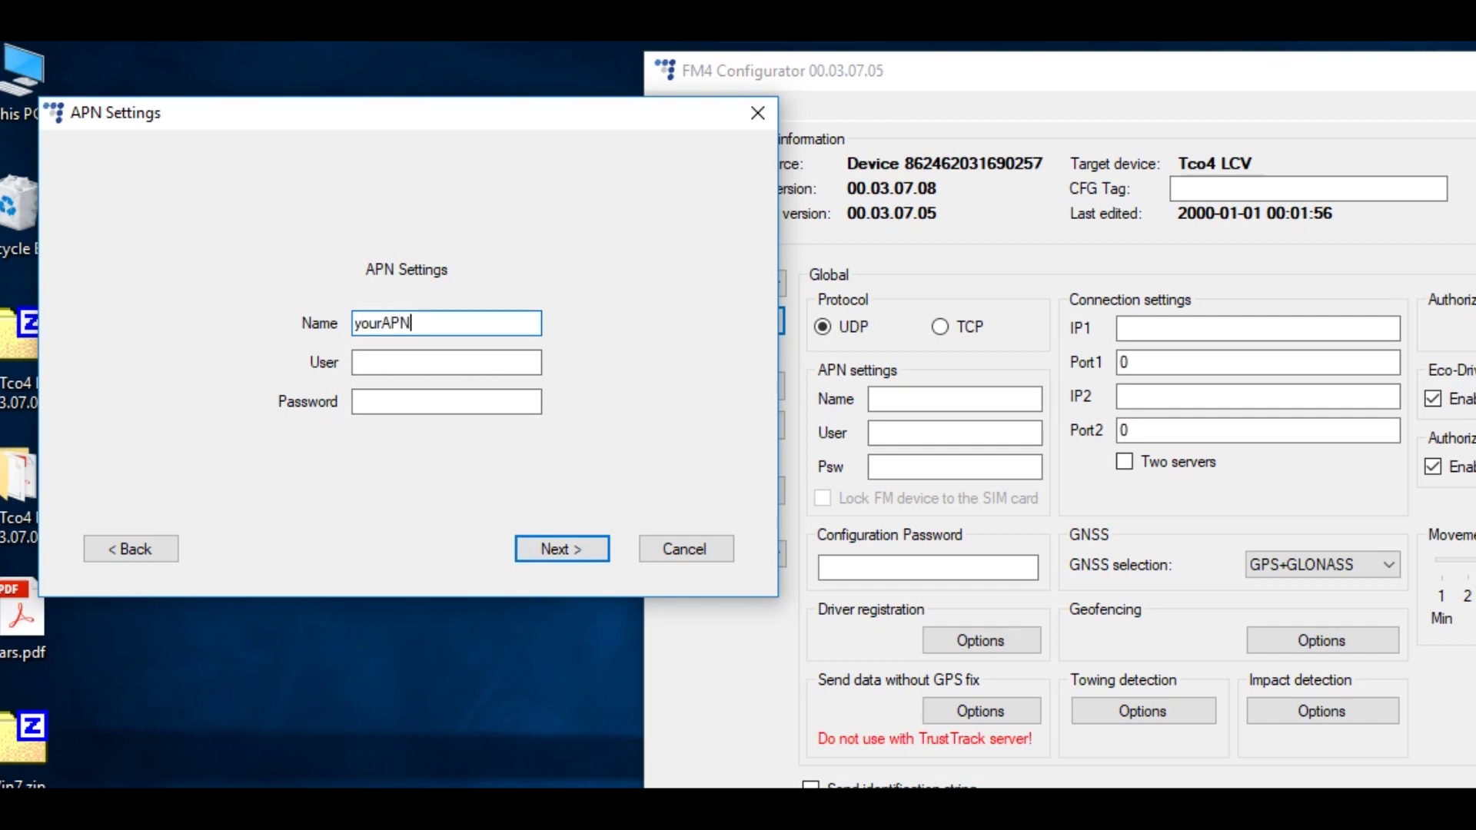
click(591, 552)
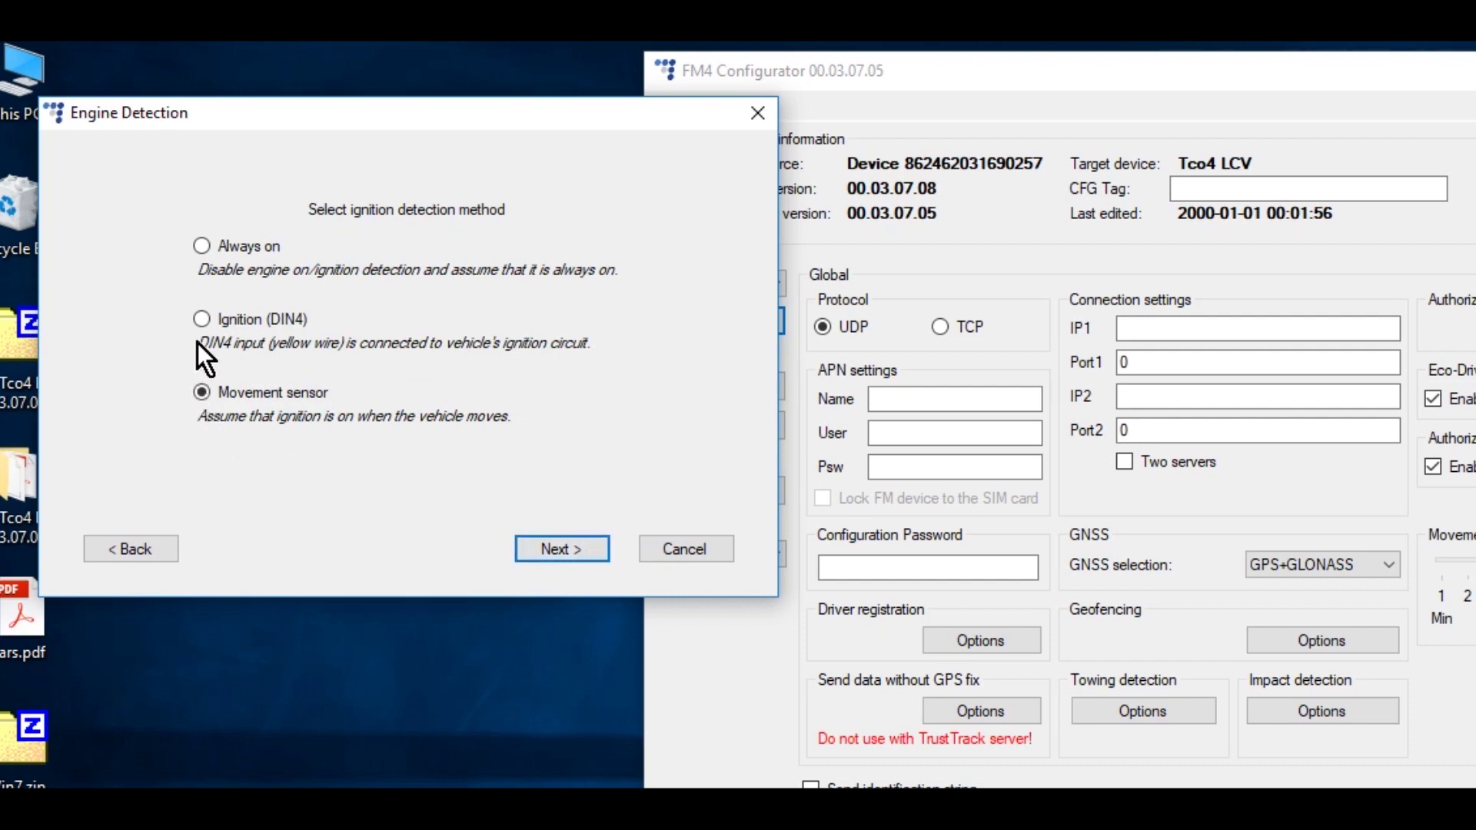
click(201, 319)
click(597, 549)
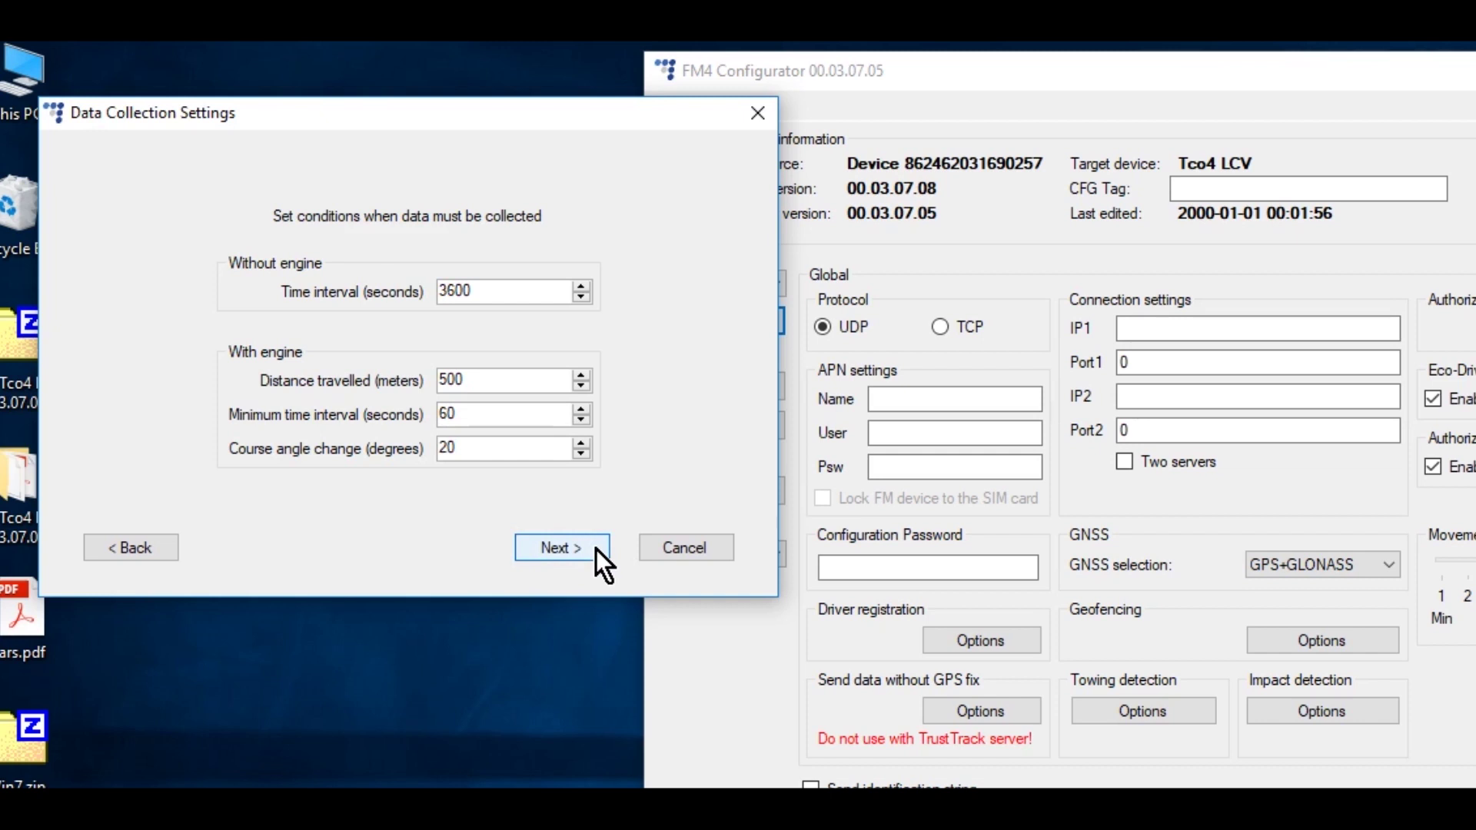
click(596, 549)
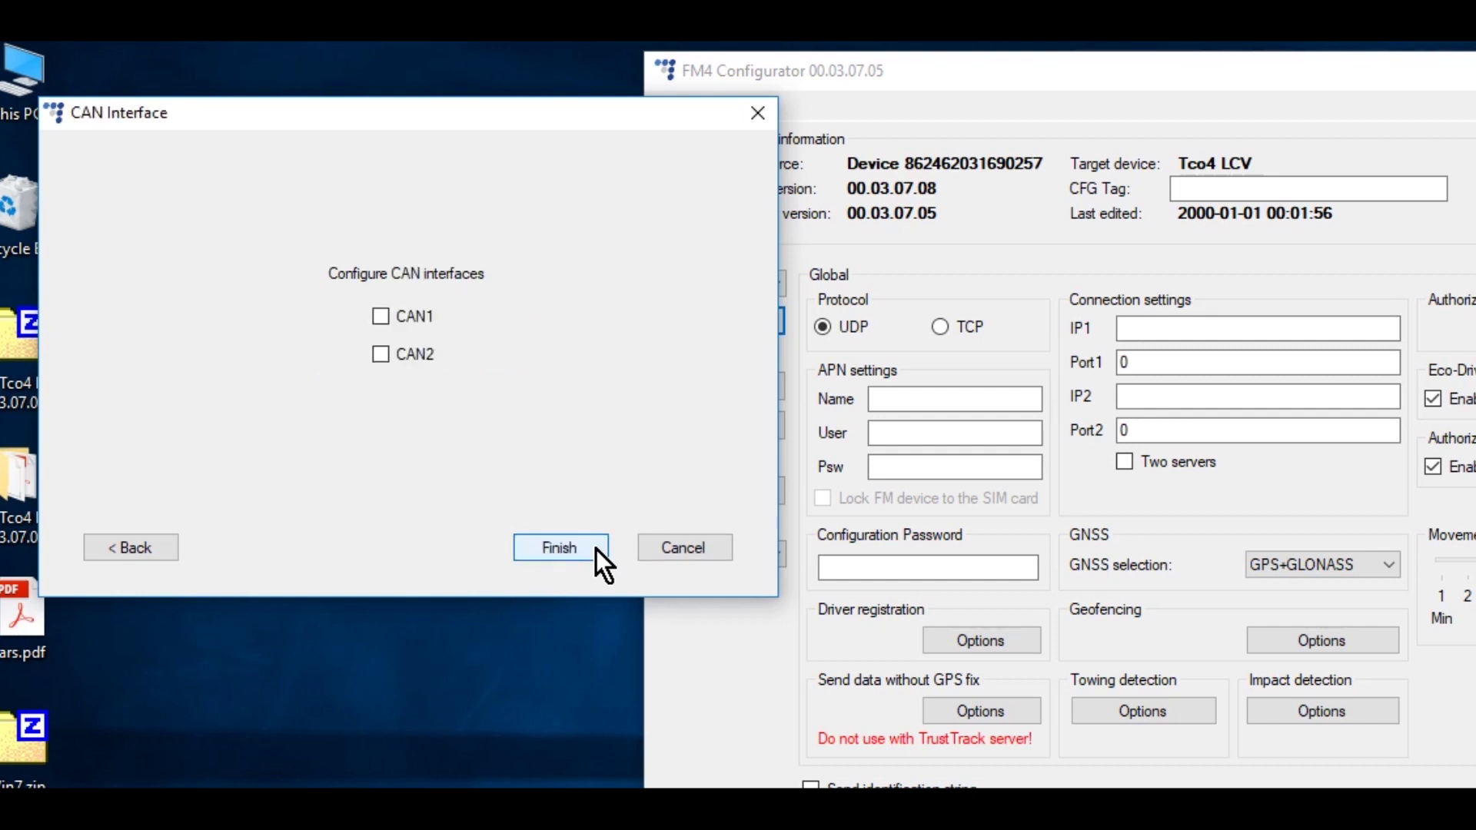
- Enable CAN1 and apply Volkswagen Golf 2012-2015* settings (VAG, VAG7) from the LCV selection helper
click(381, 315)
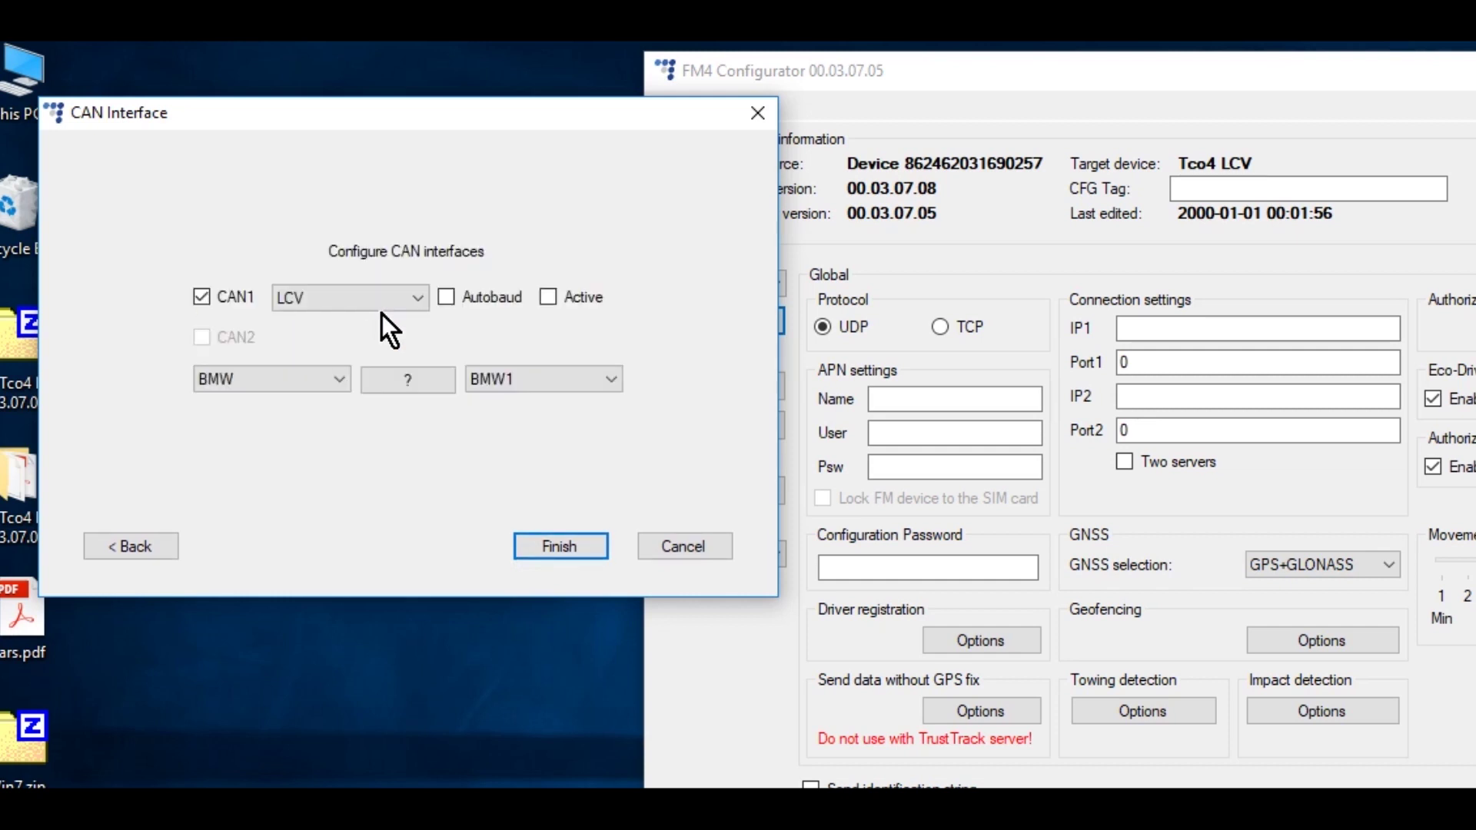
click(428, 379)
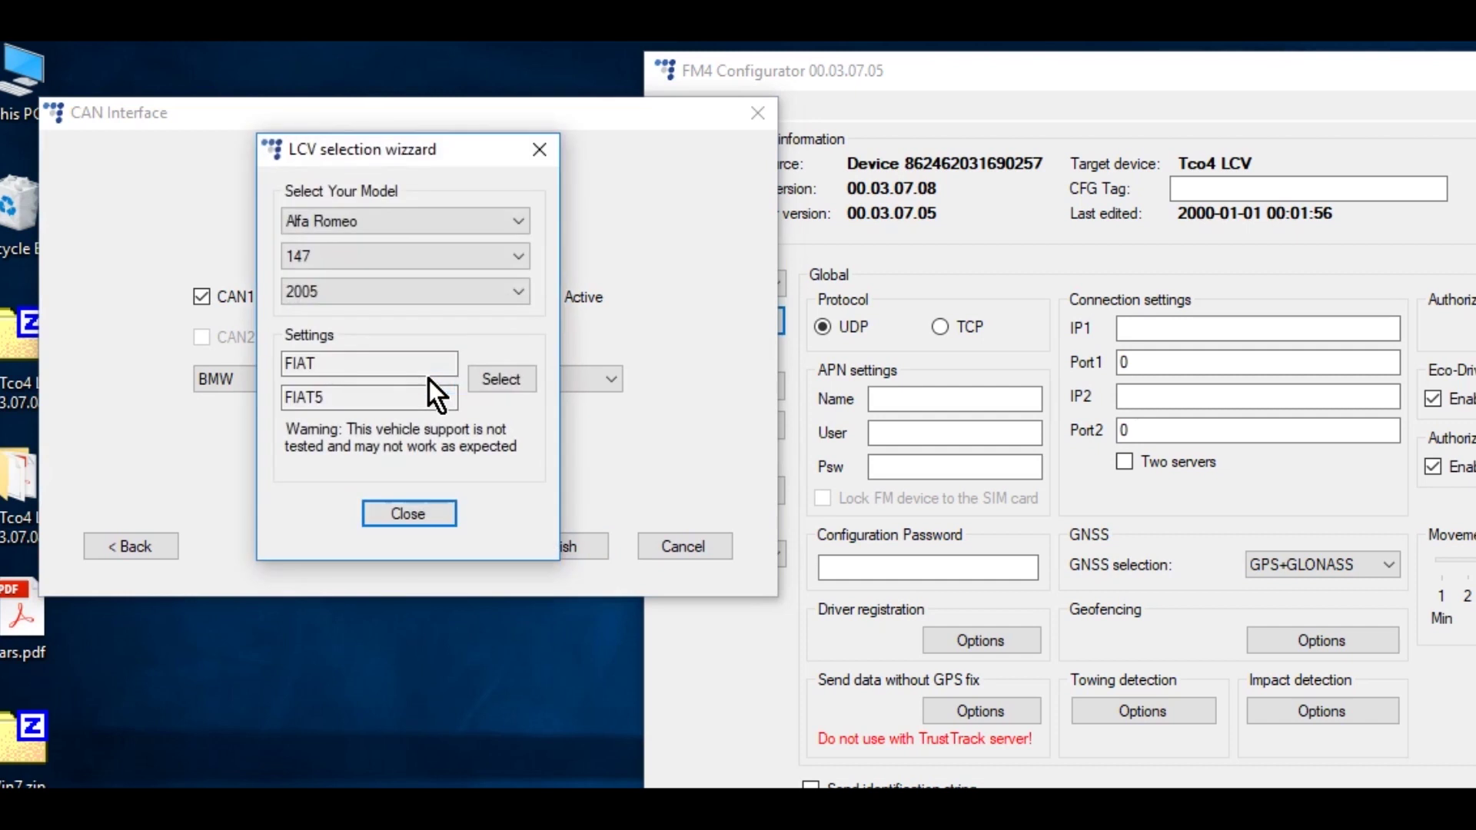
click(445, 217)
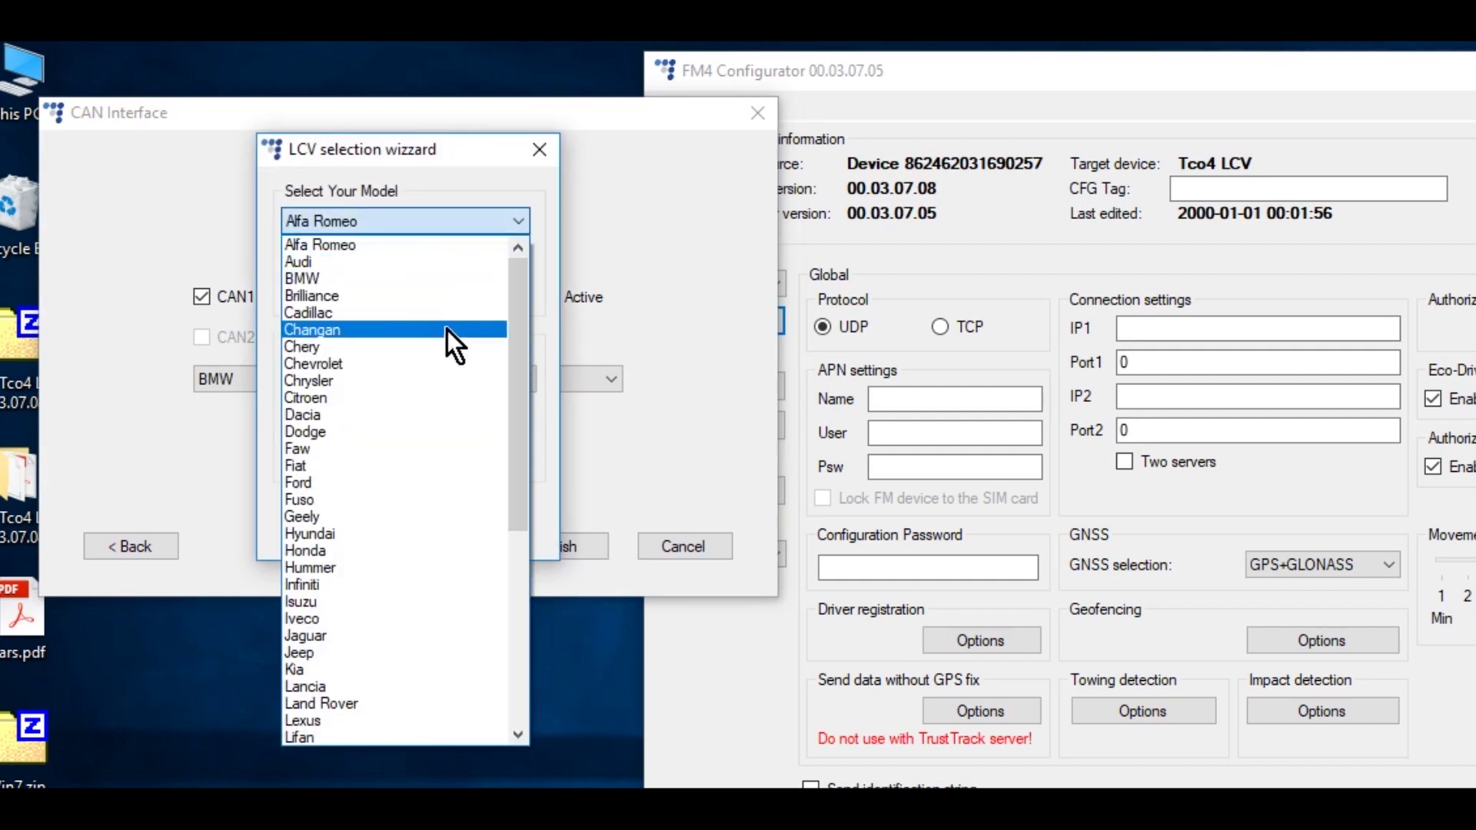
scroll(446, 330, down, 6)
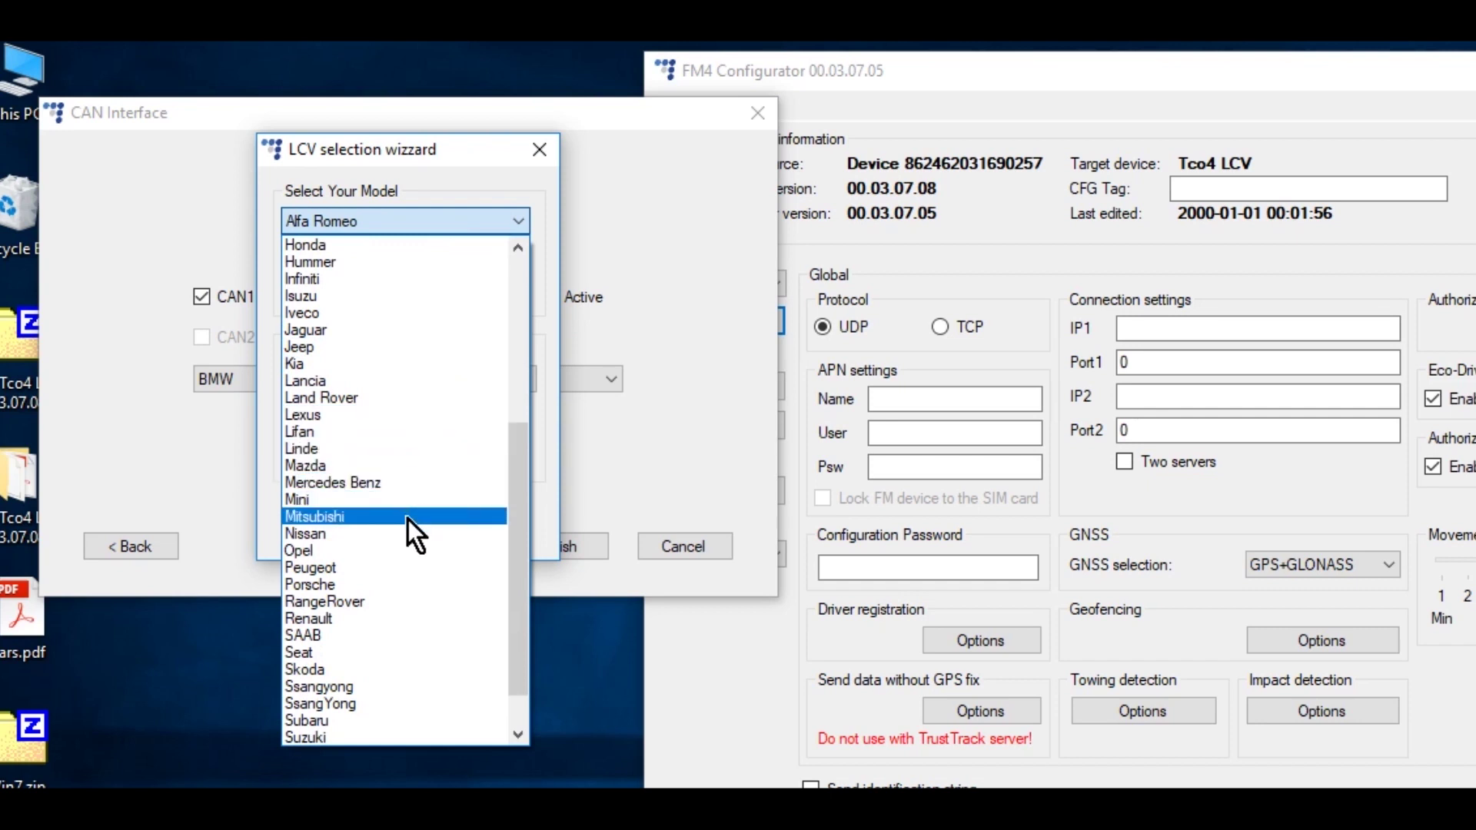
key(v)
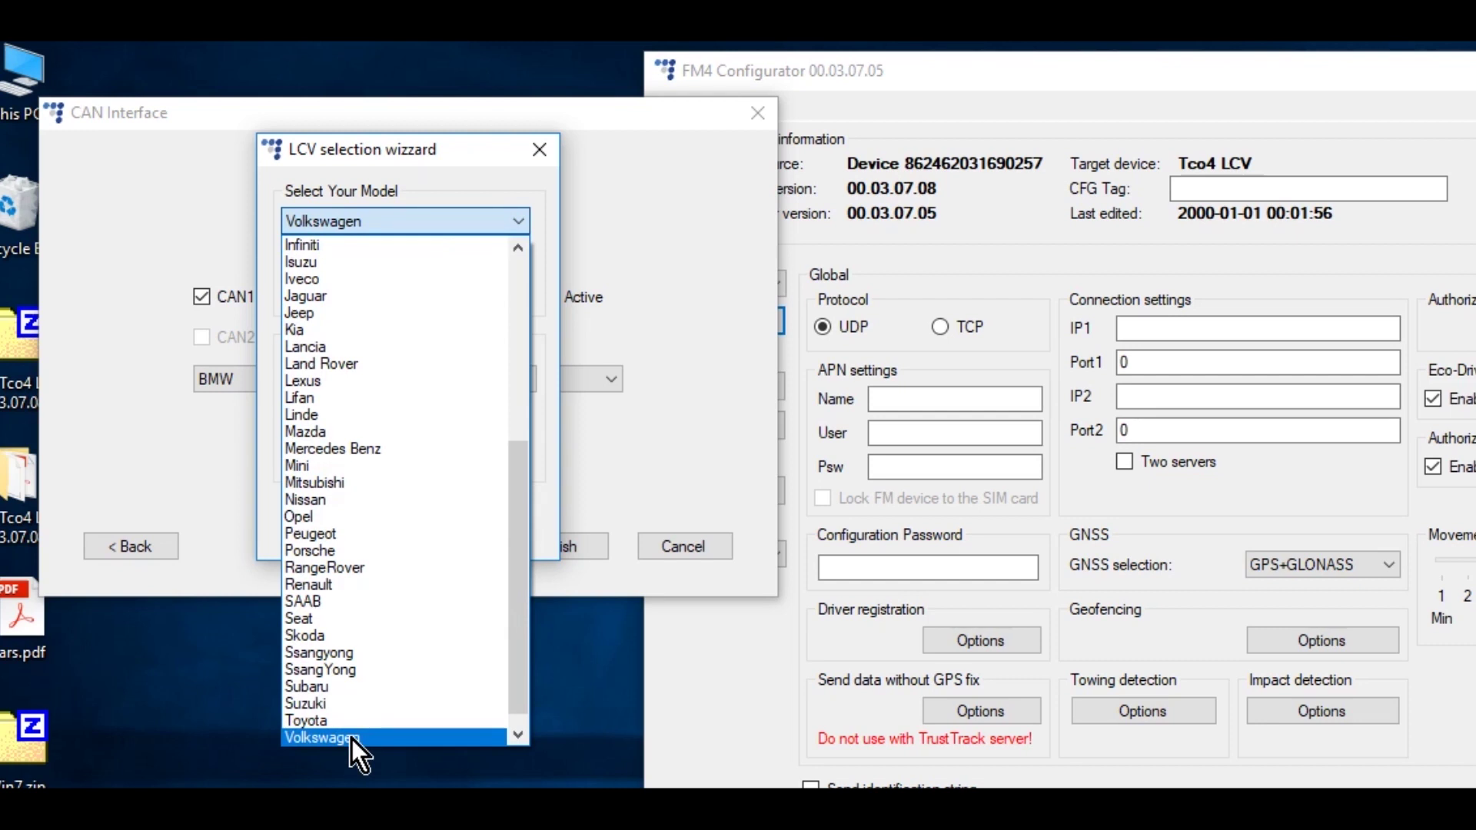
click(352, 740)
click(324, 261)
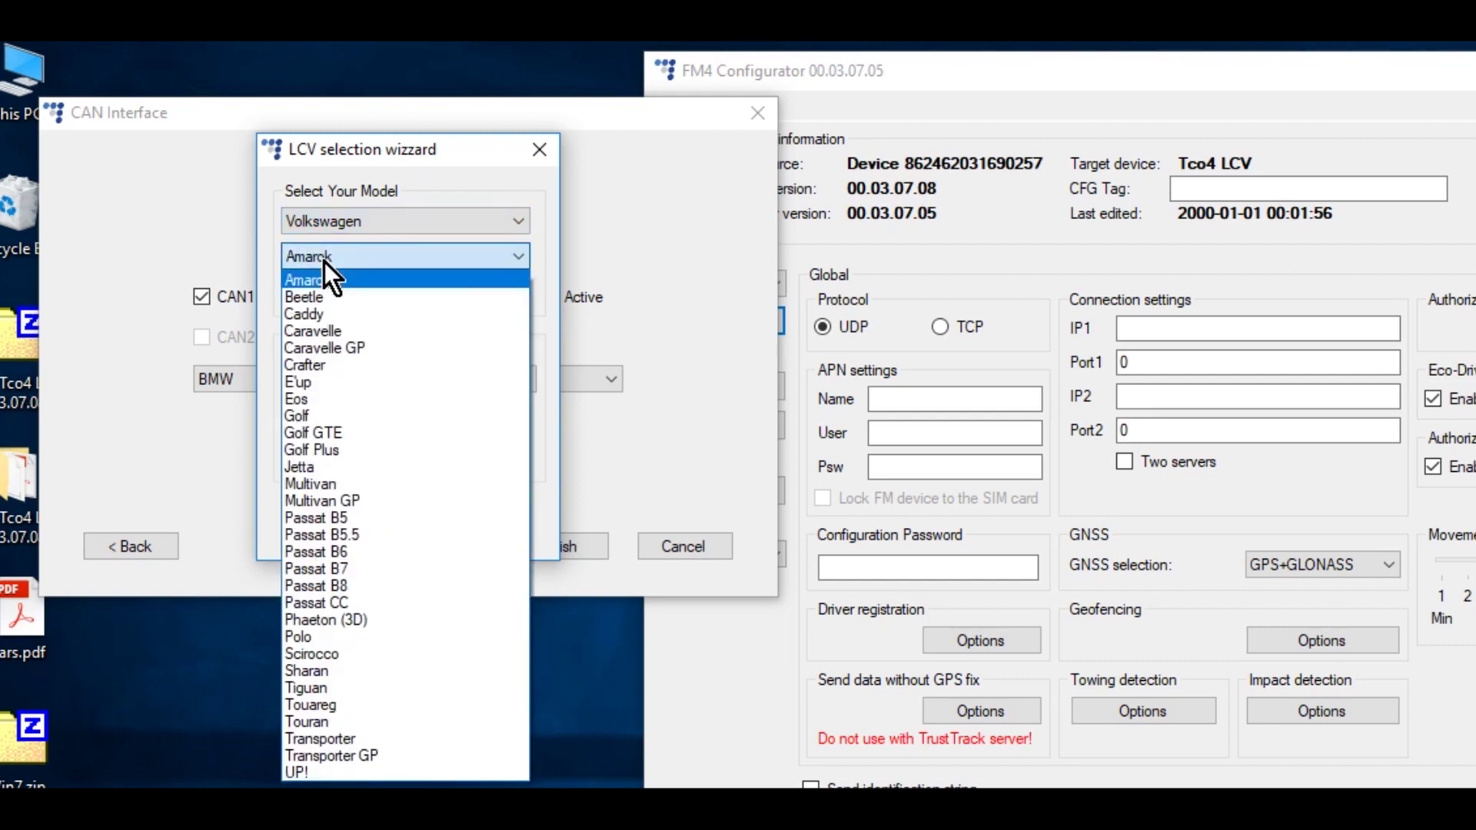
click(329, 417)
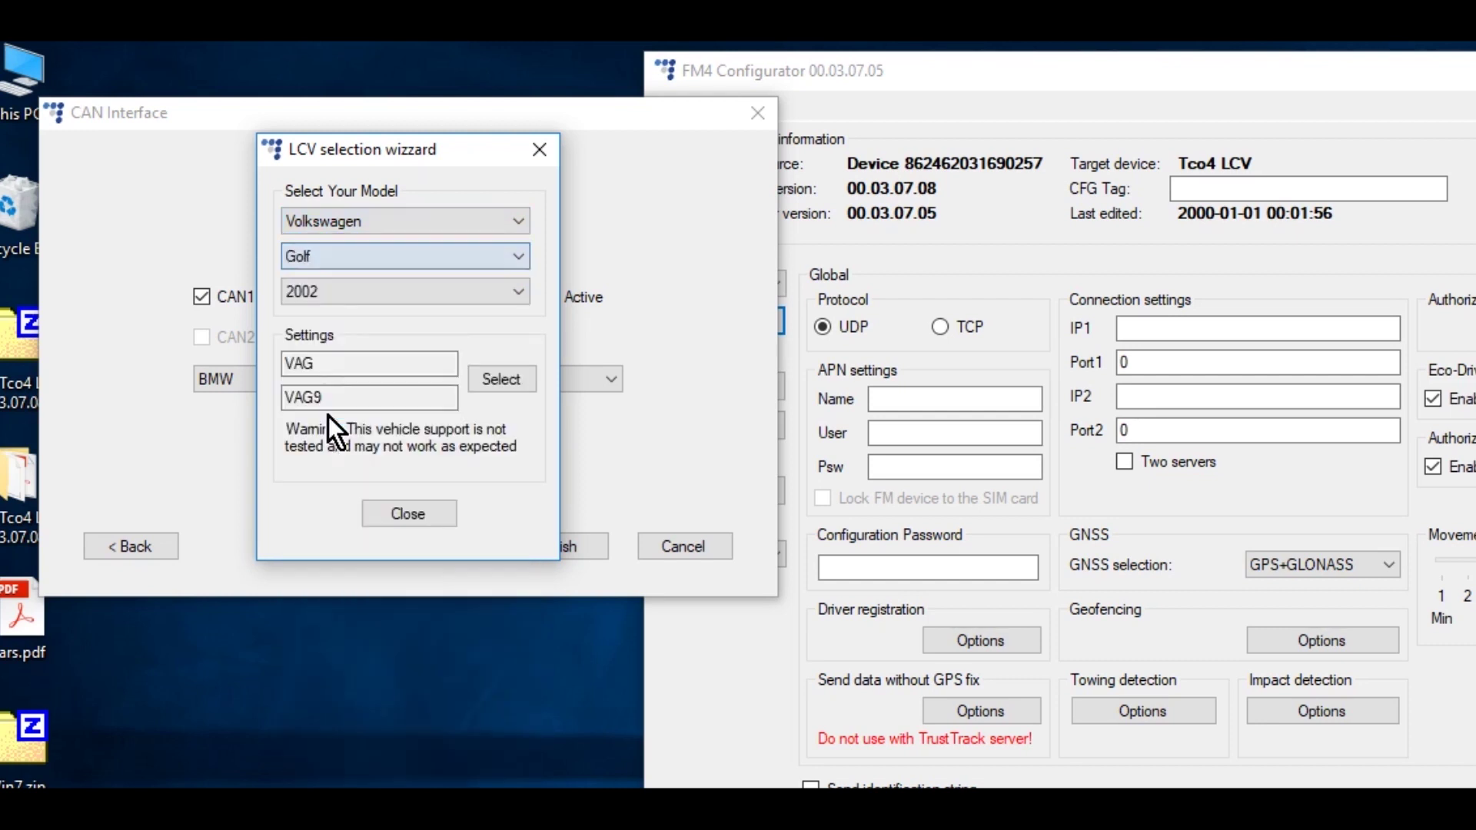
click(366, 293)
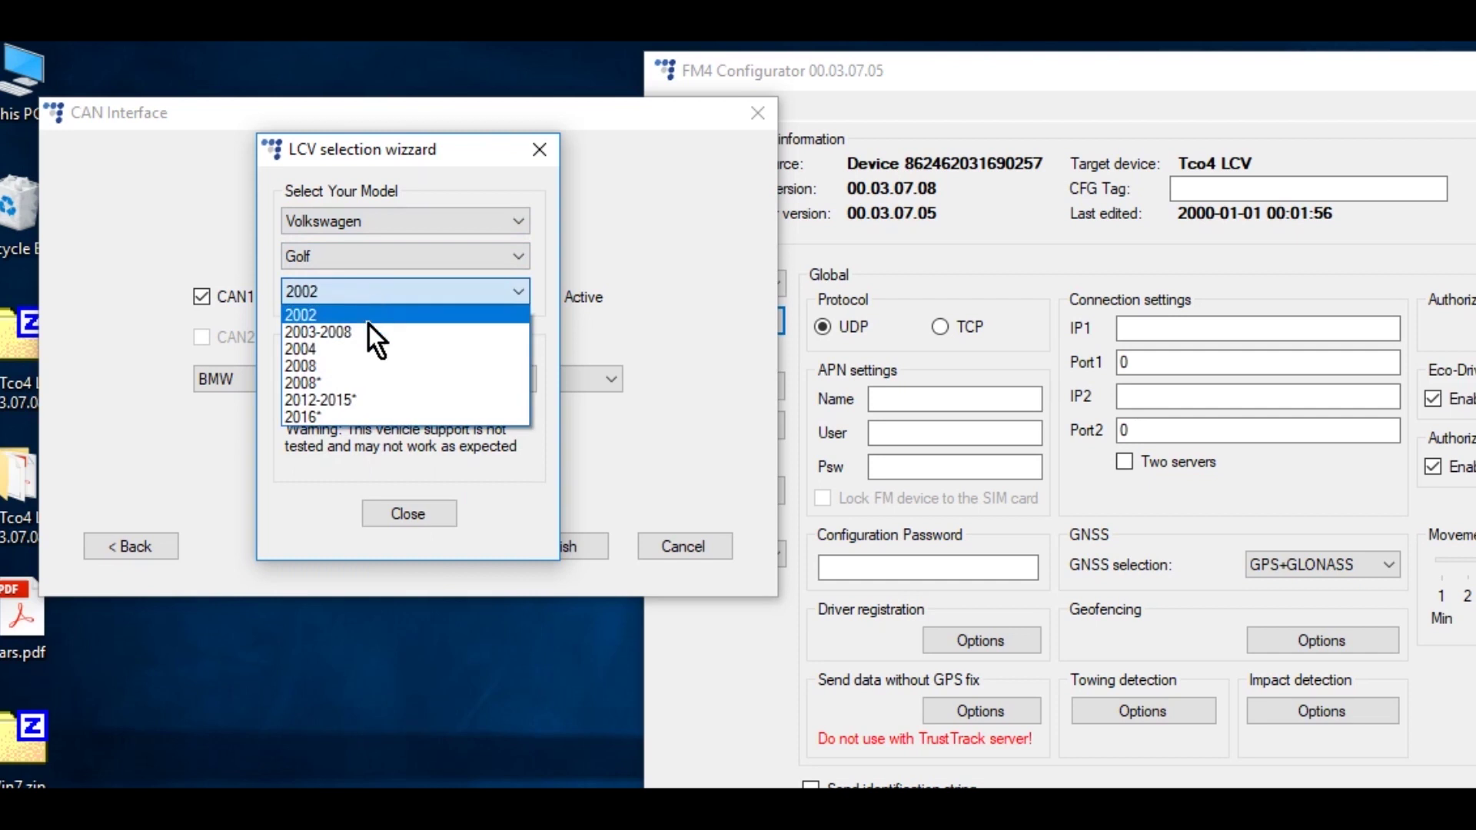
click(362, 400)
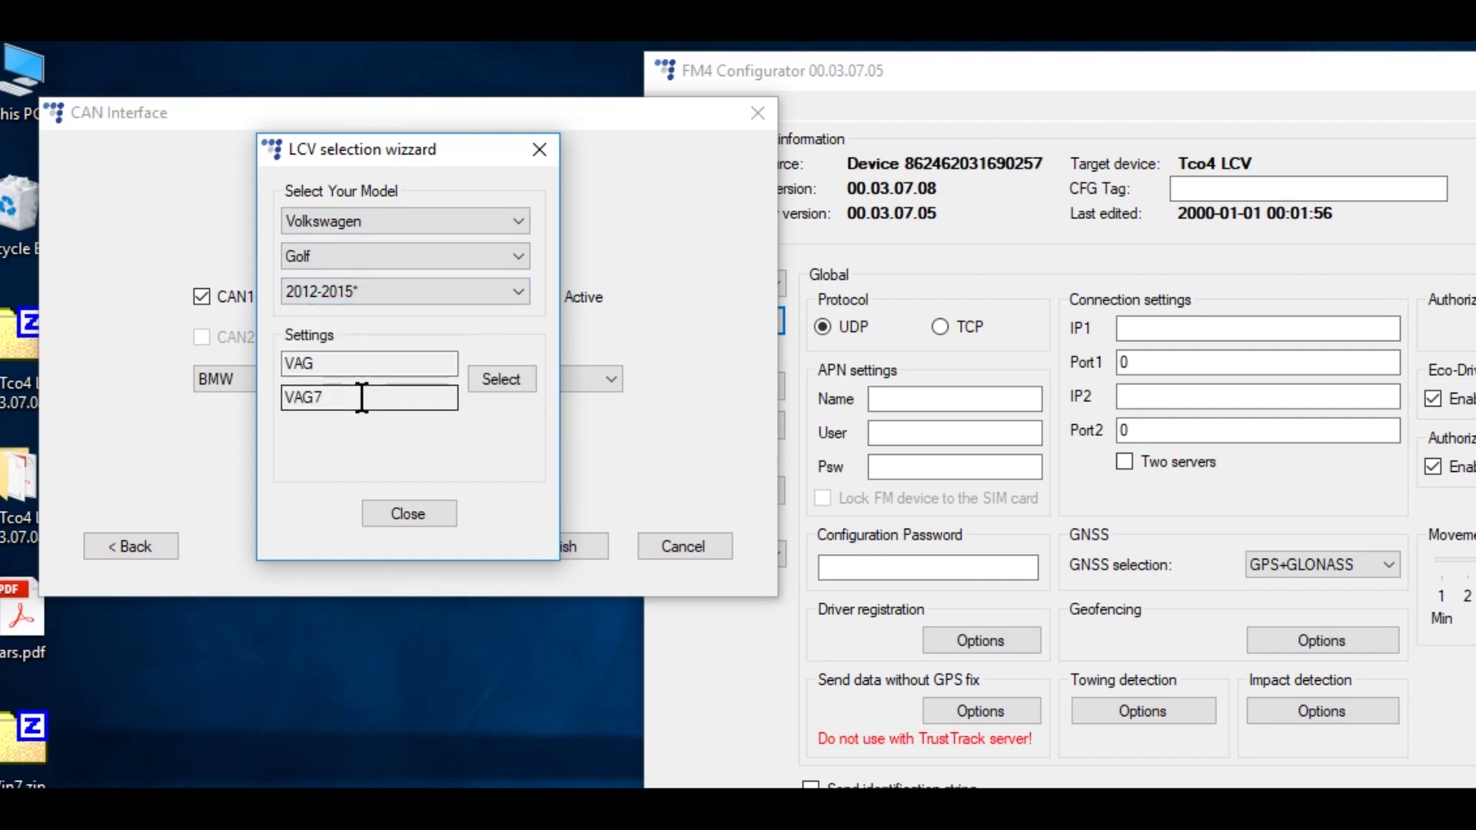
click(529, 380)
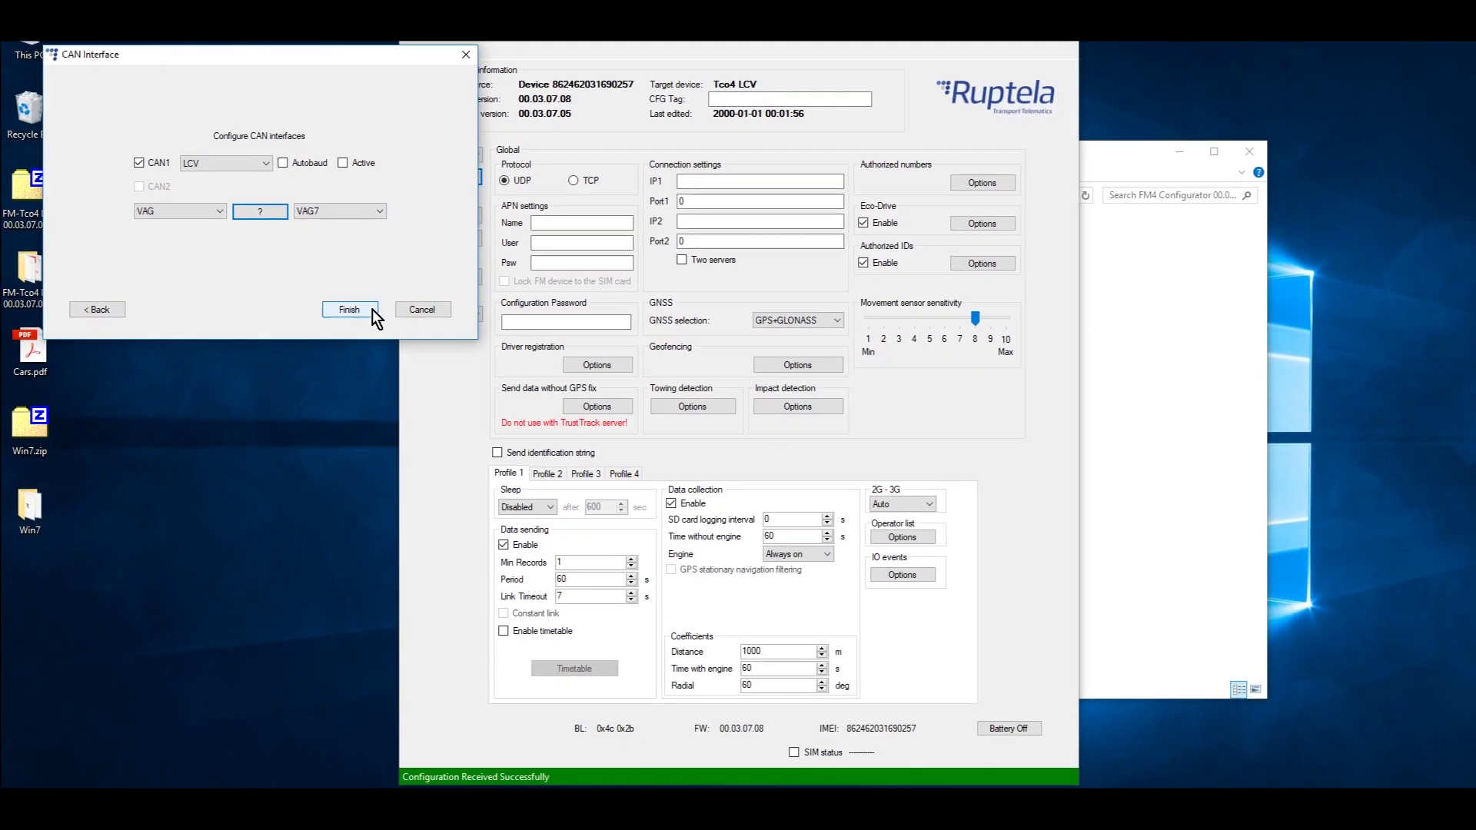
- Finish the new configuration, send it to the Tco4 LCV device, and switch its battery off
click(372, 309)
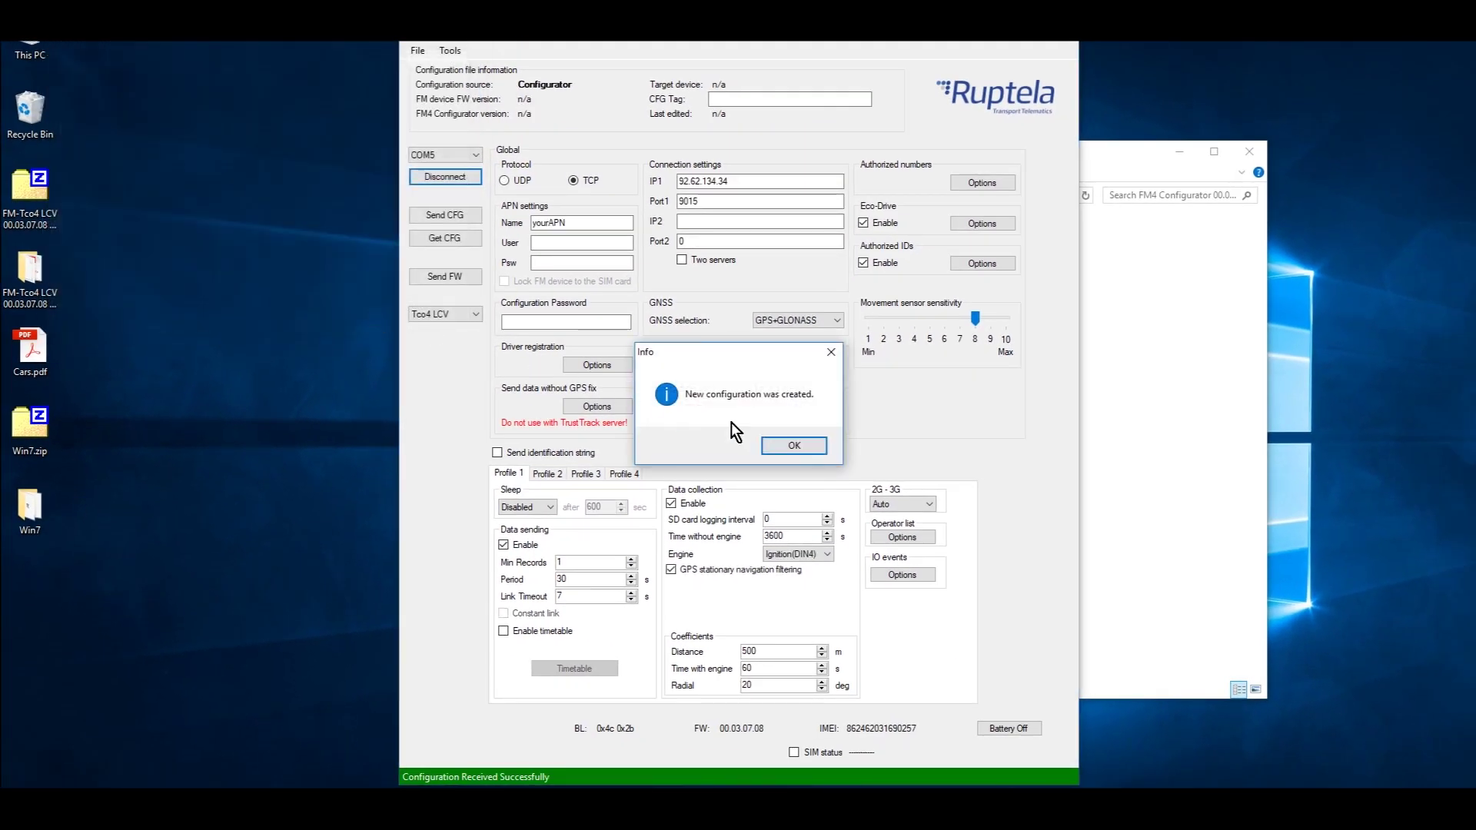
click(806, 445)
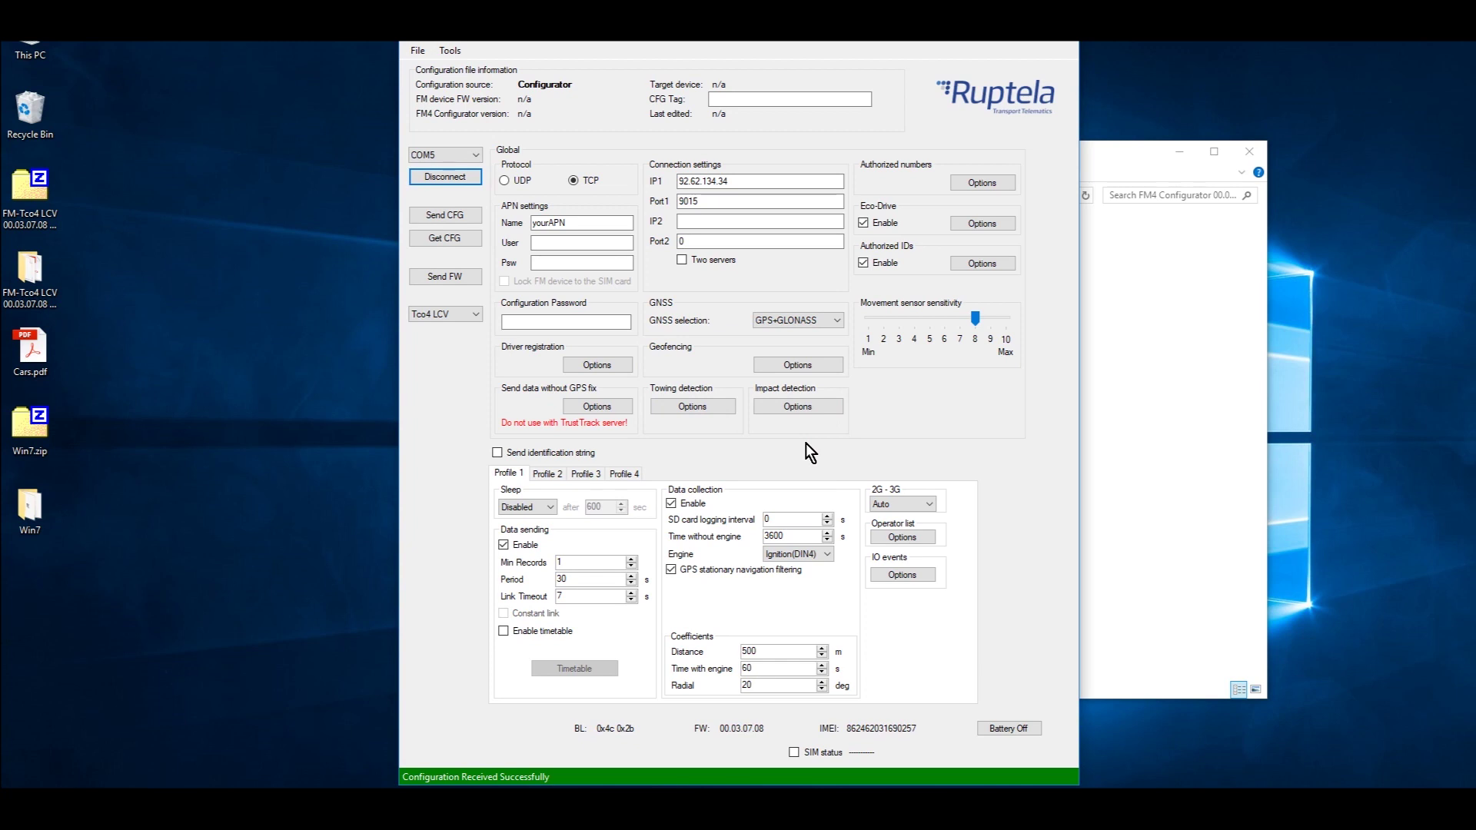
click(470, 214)
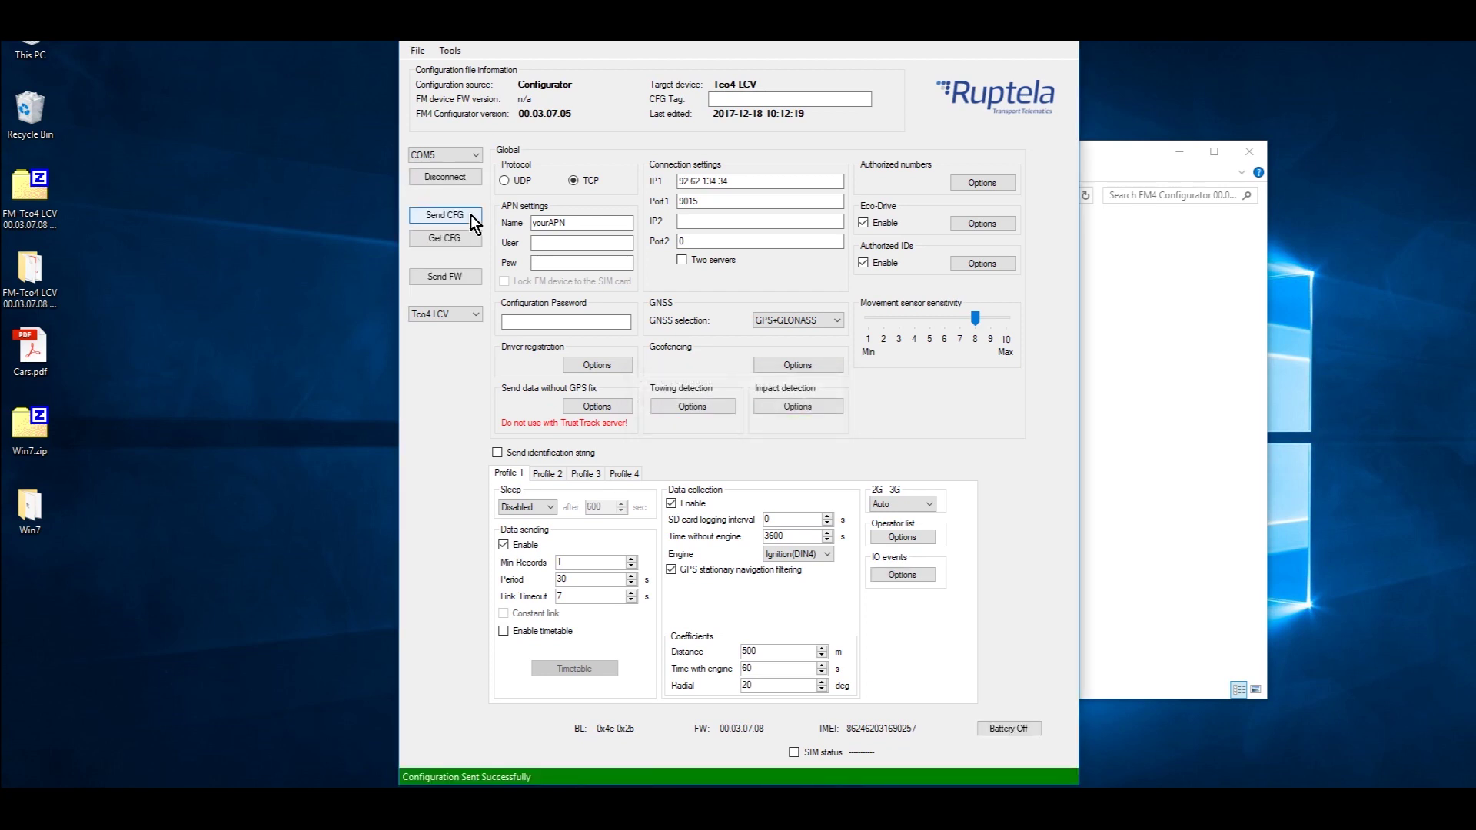
click(1035, 727)
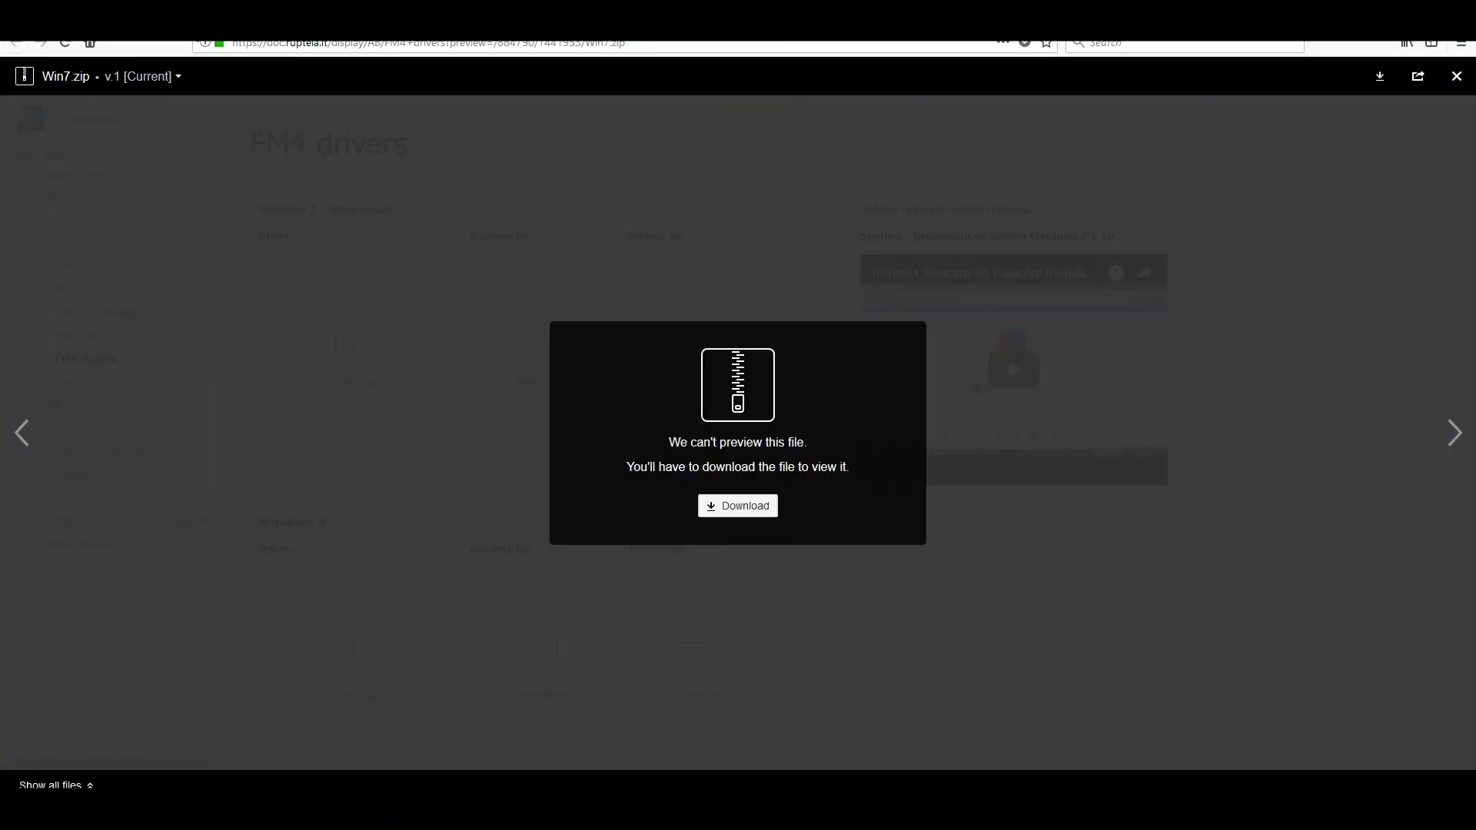
- Open track.ruptela.lt's Locator Control Manager sign-in page in a new Firefox tab
key(ctrl+t)
text(track.)
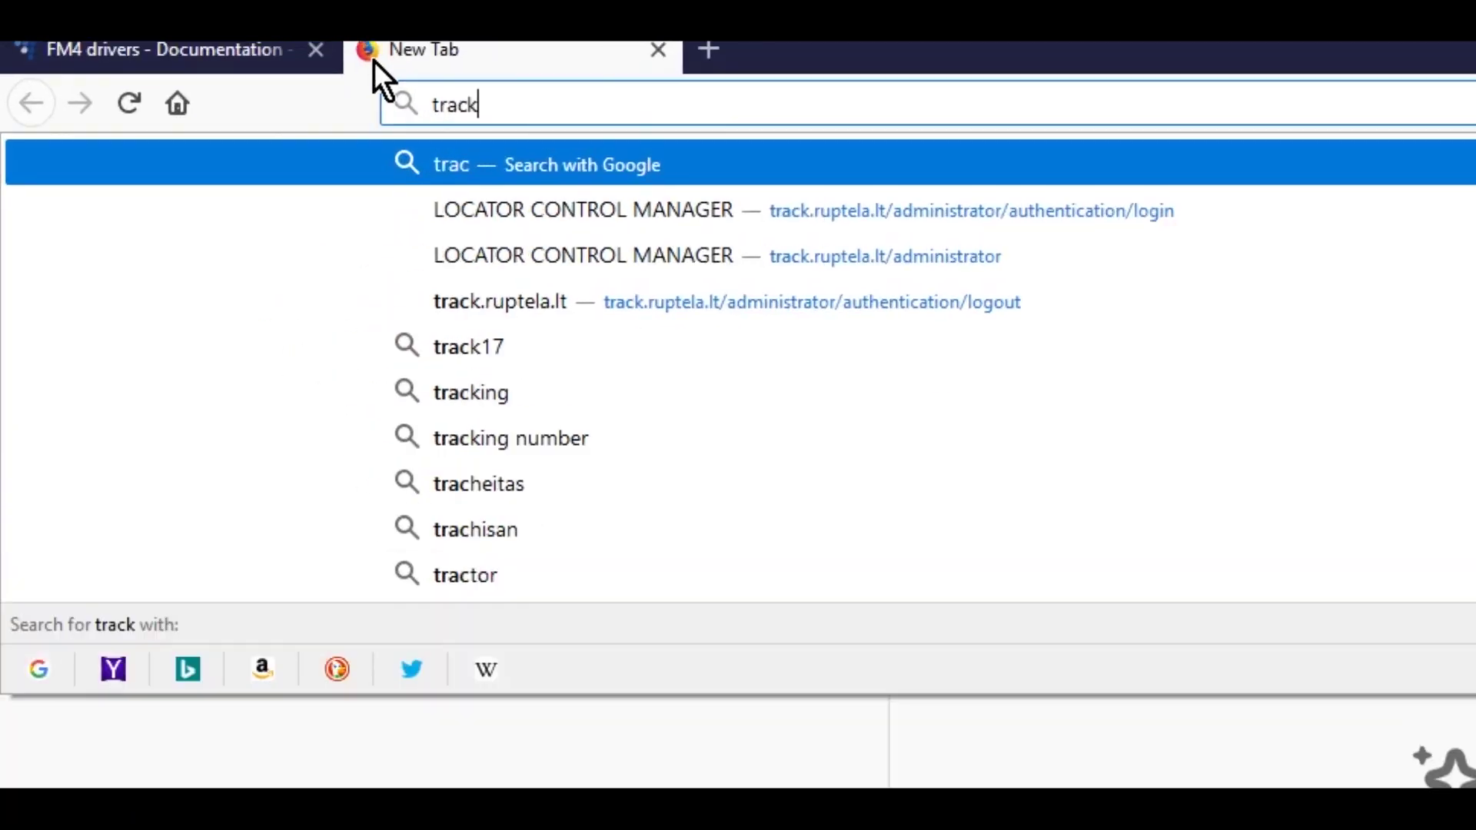
text(ruptela.)
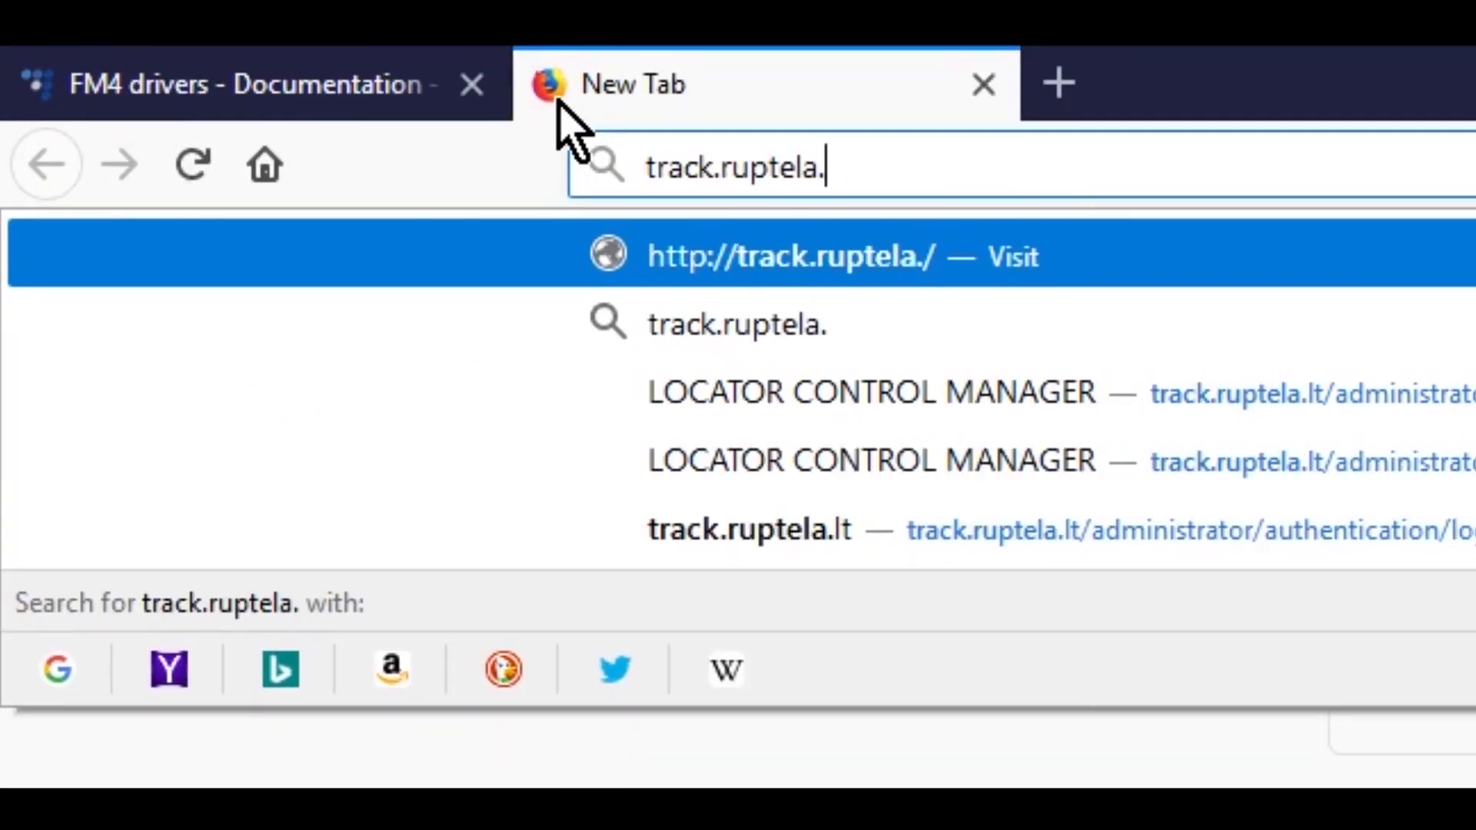
click(872, 460)
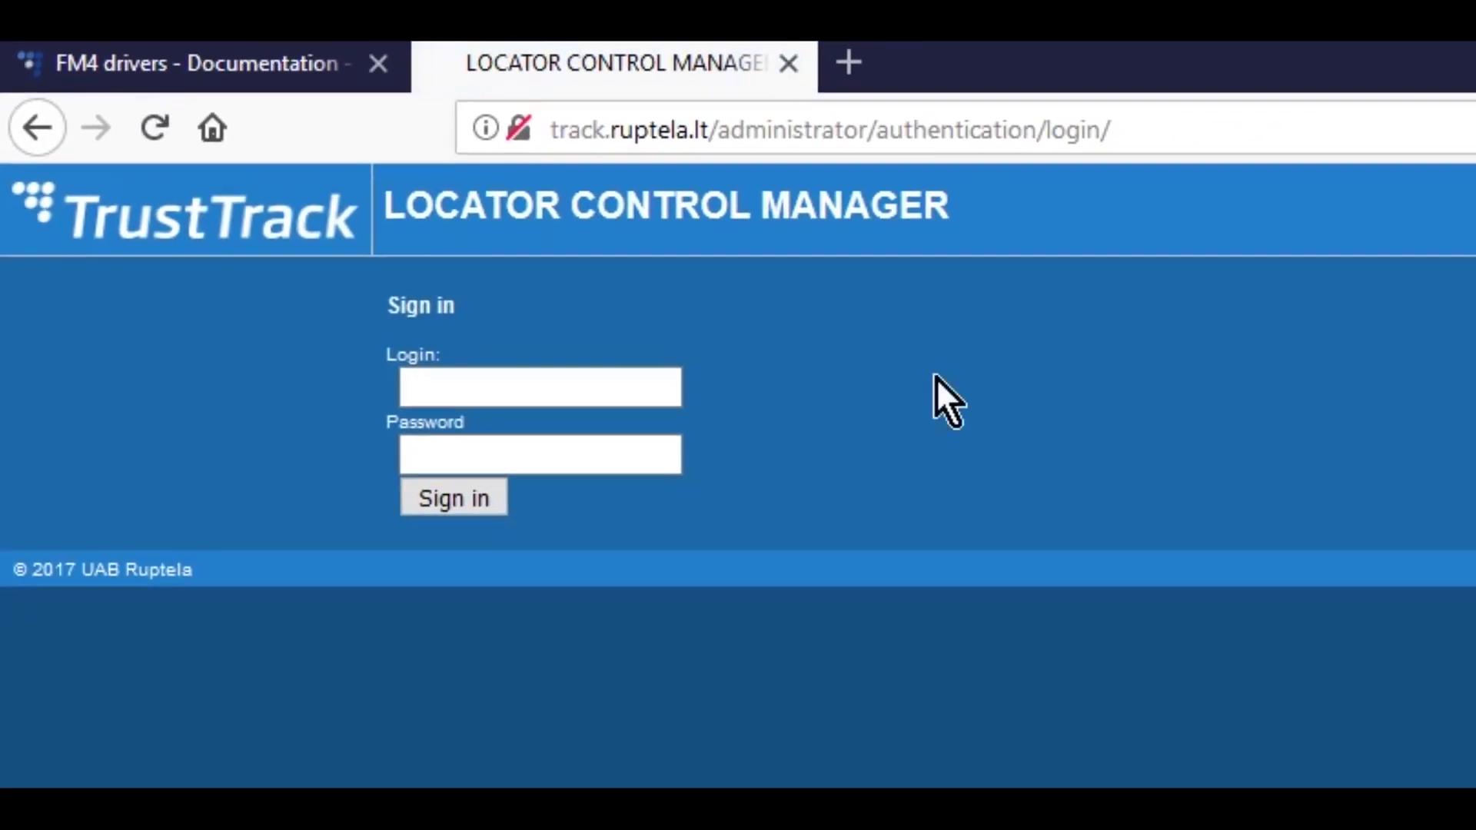
- Sign in with the saved login and begin a new client from the Clients list
click(704, 506)
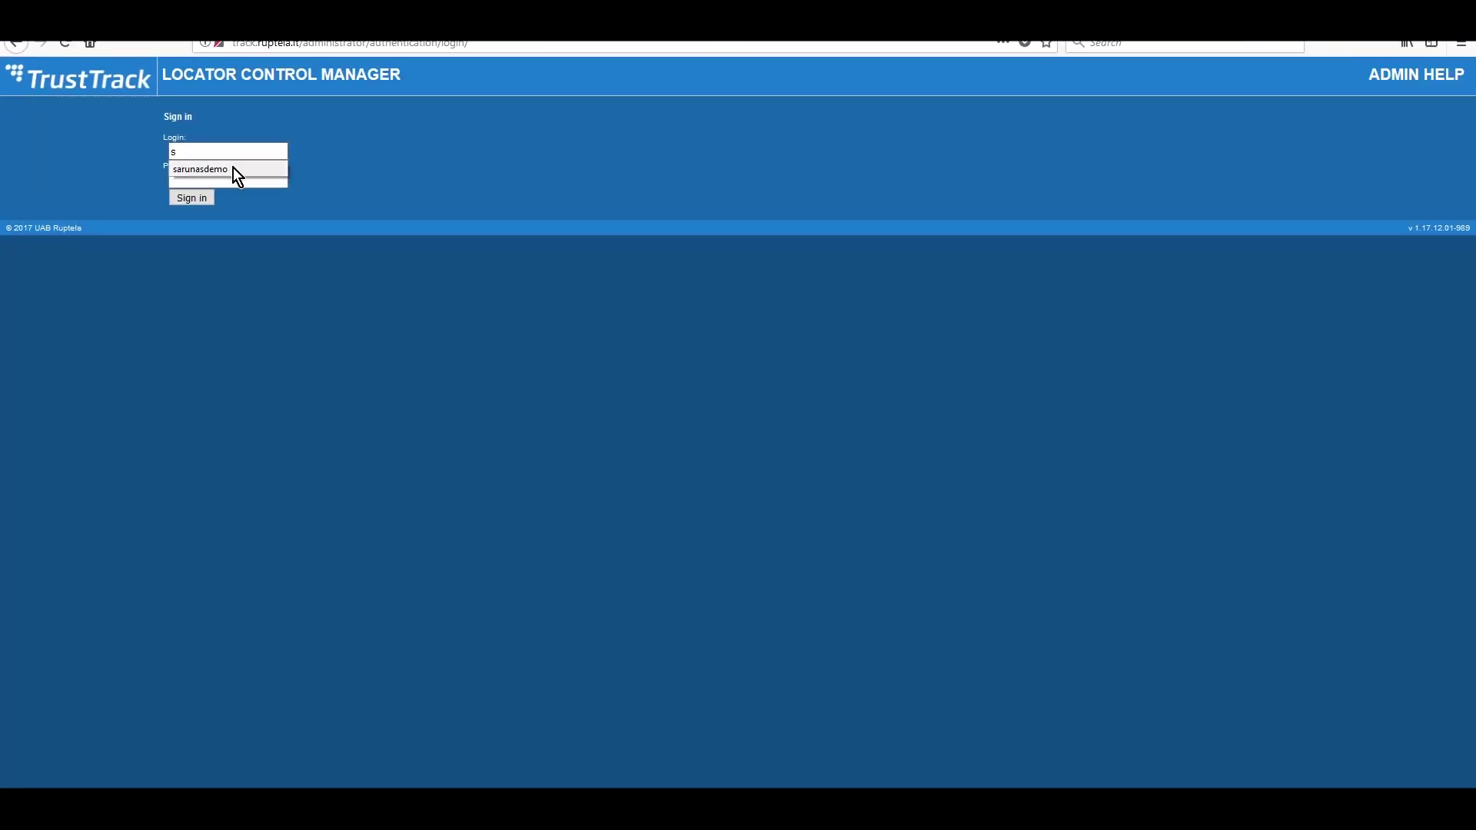
click(233, 168)
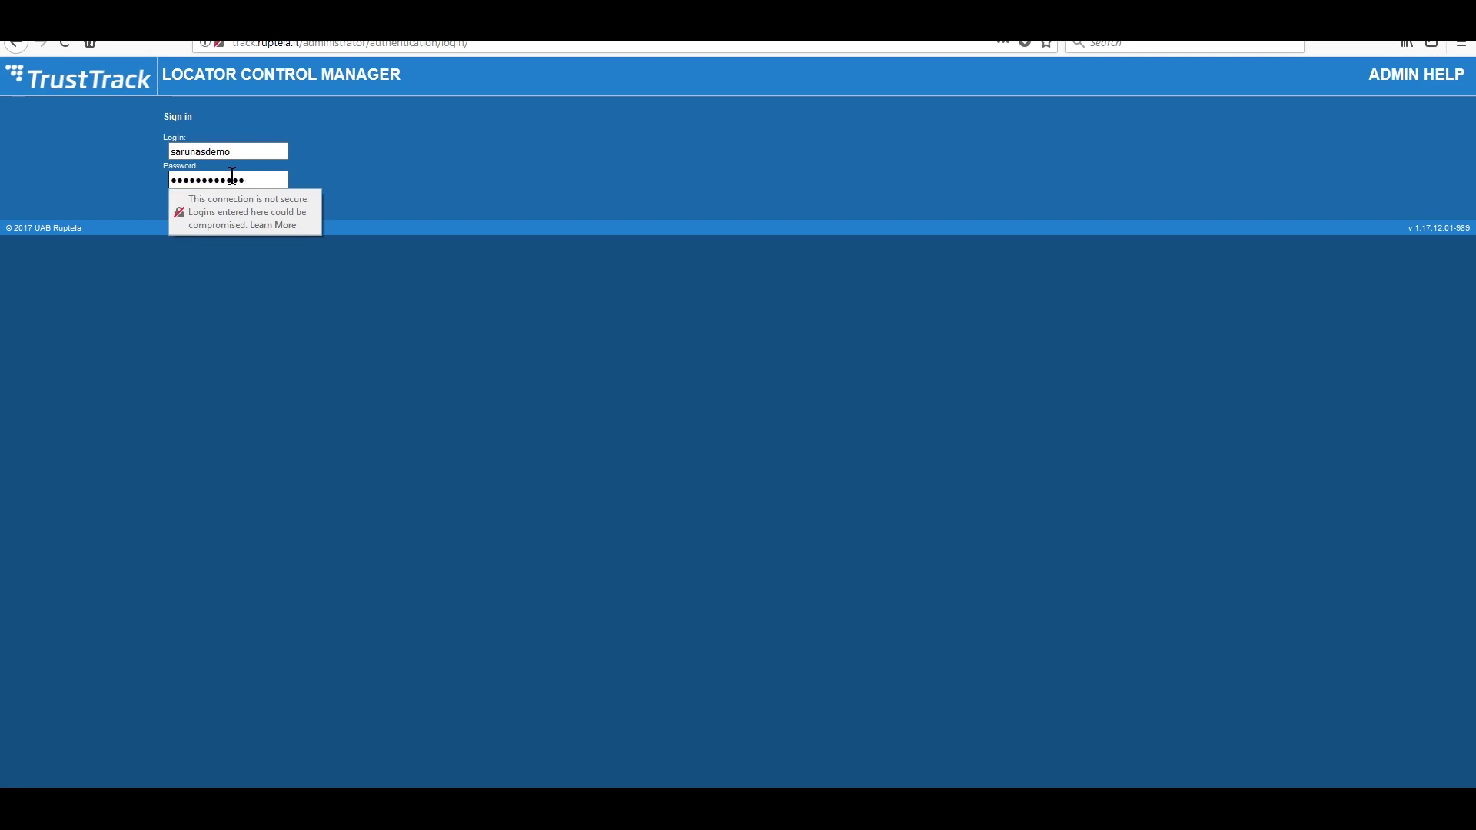
click(192, 203)
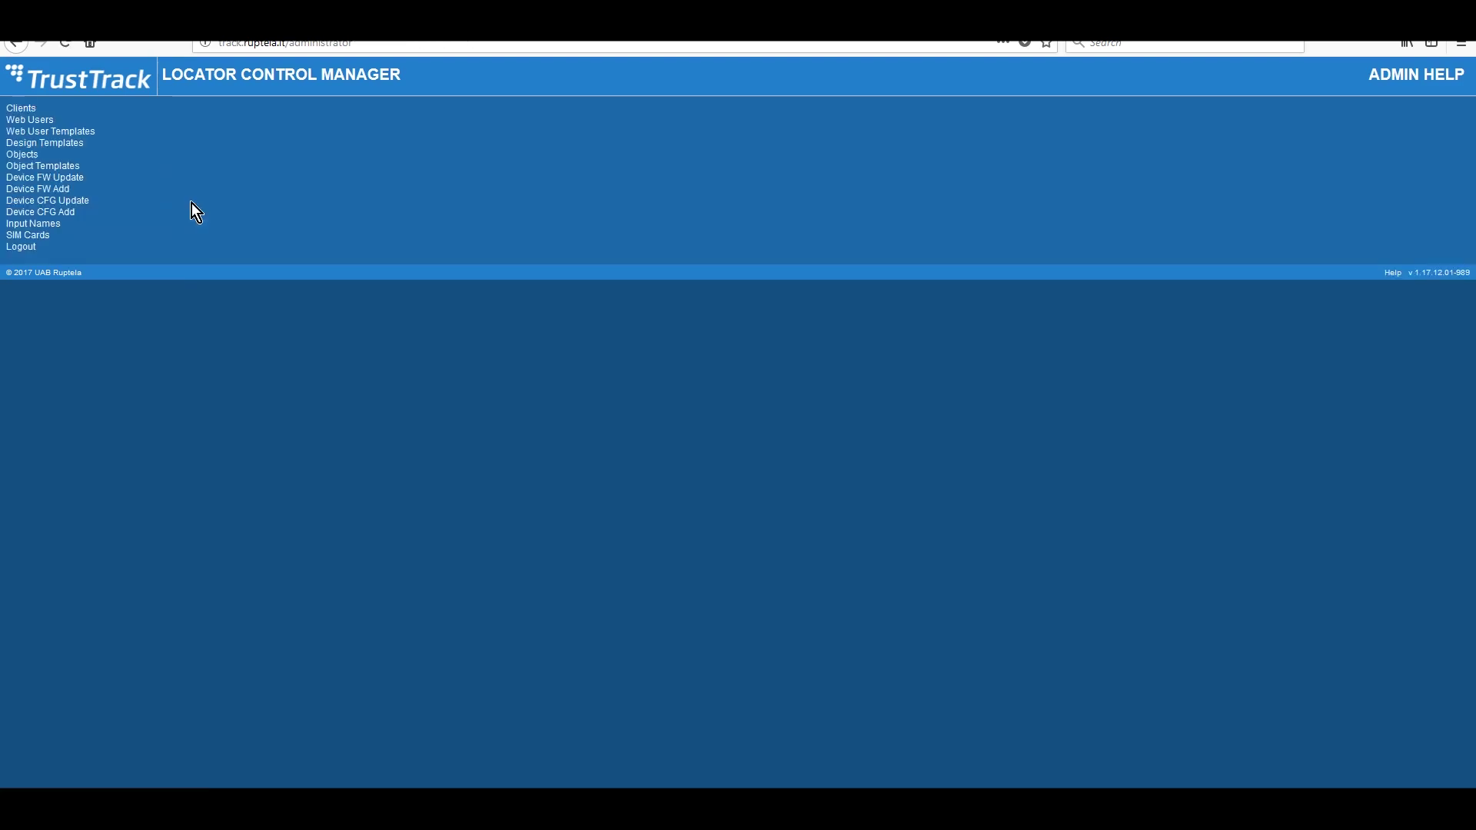
click(44, 109)
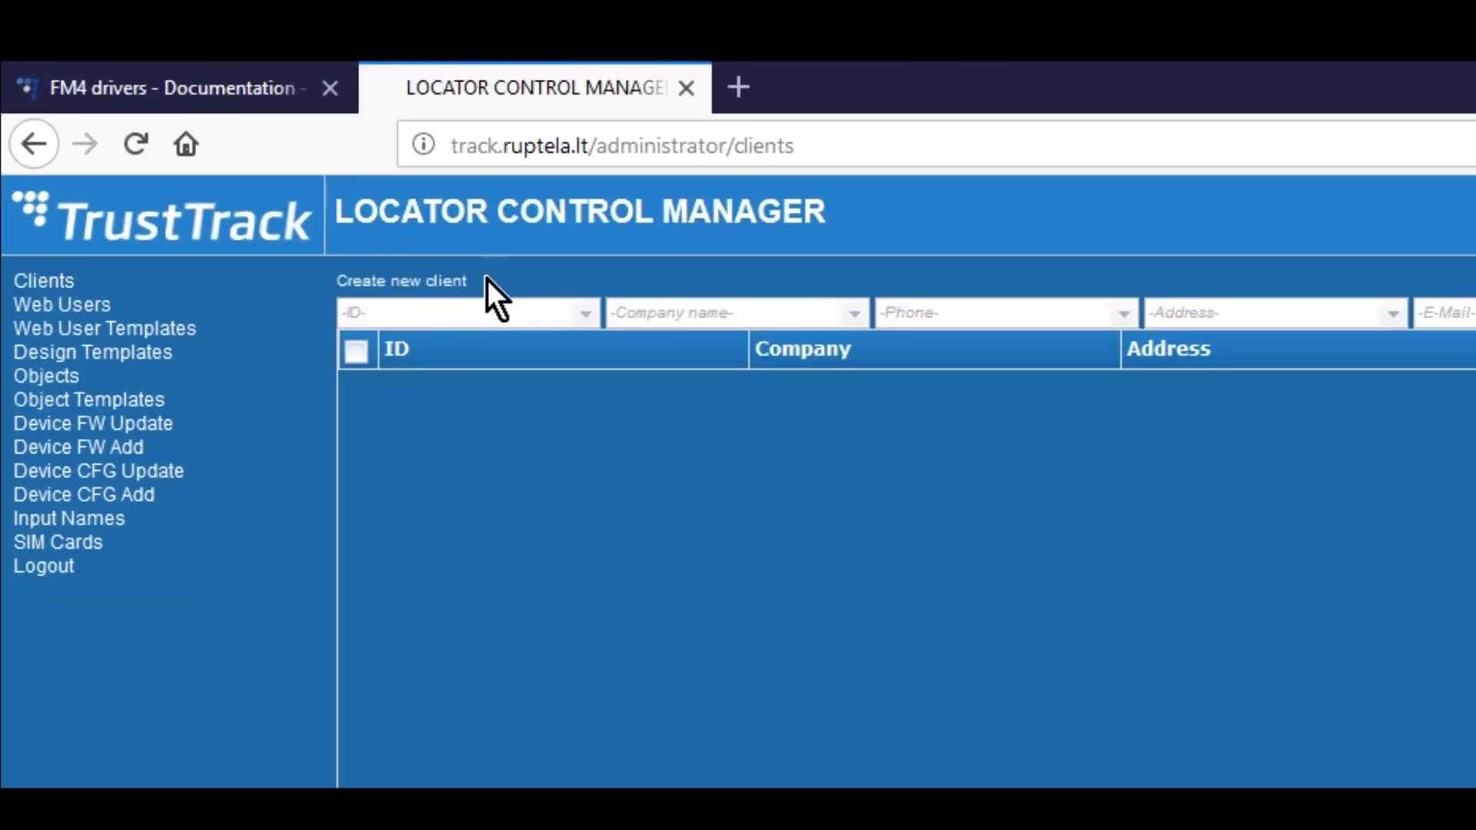
click(455, 281)
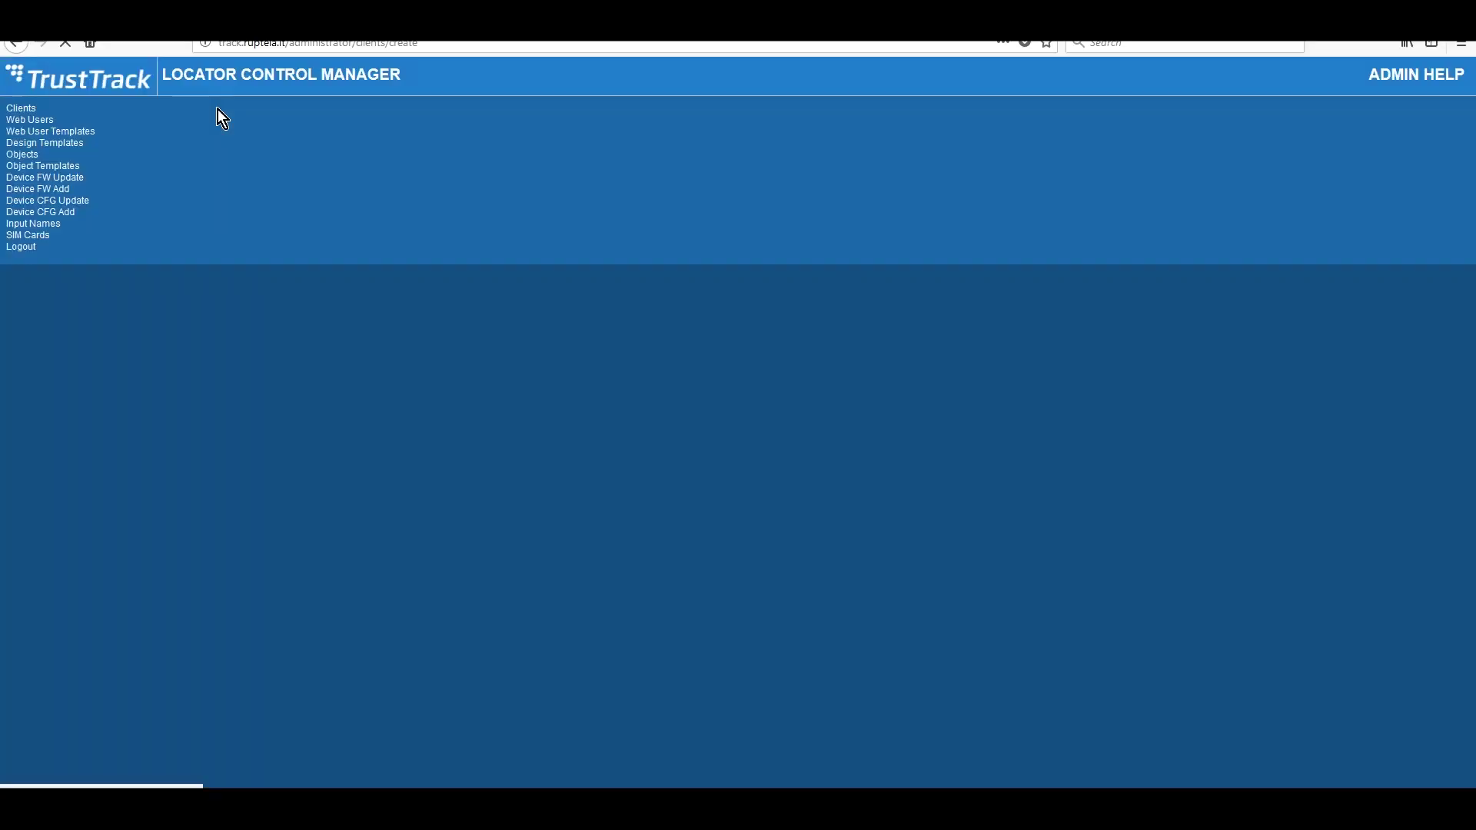
- Save client mycompany with its address, phone number, e-mail, currency Eur and VAT 21
click(300, 186)
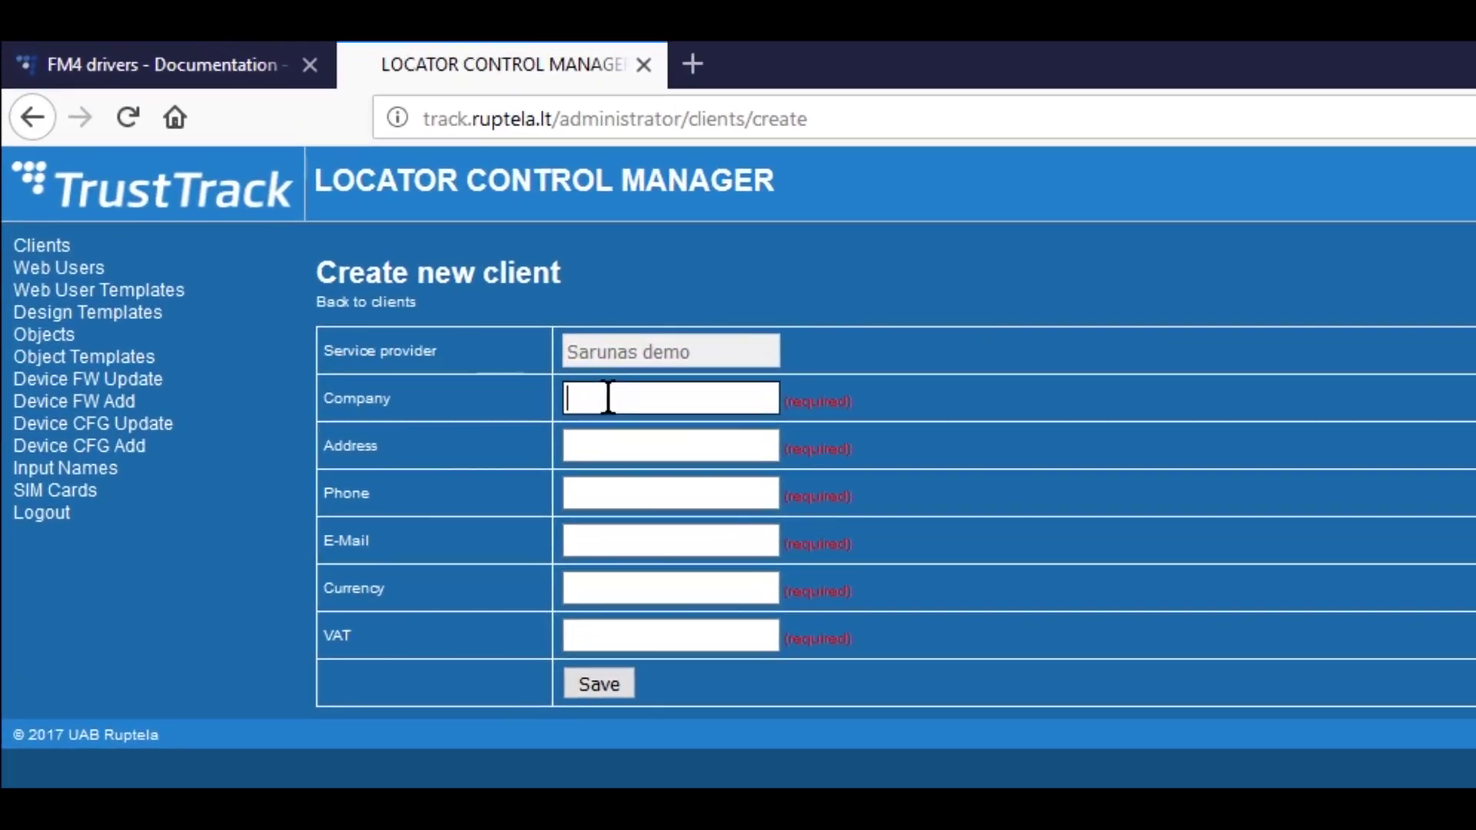
text(mycompany)
click(630, 446)
text(companyadress)
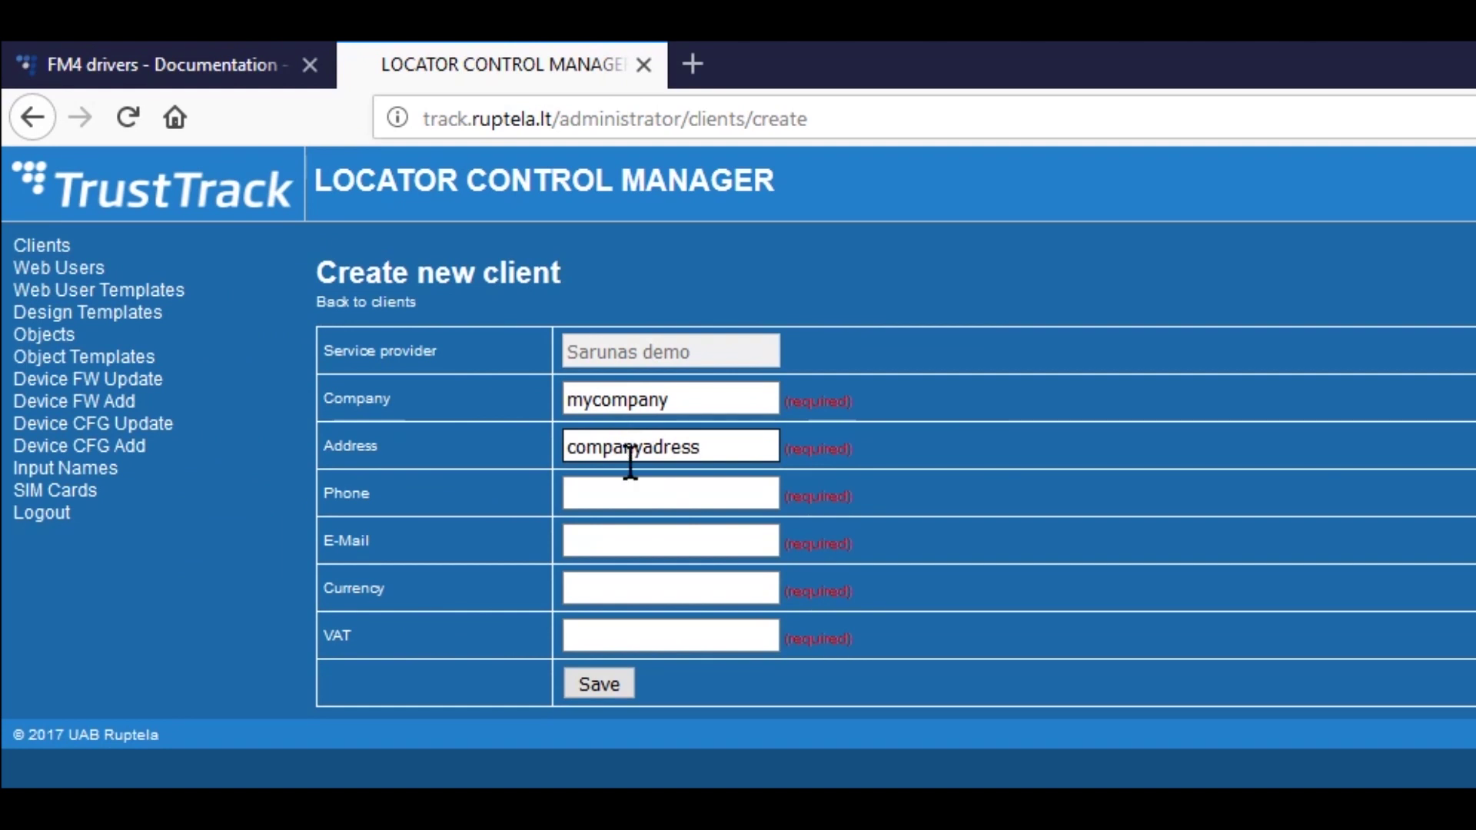
click(649, 500)
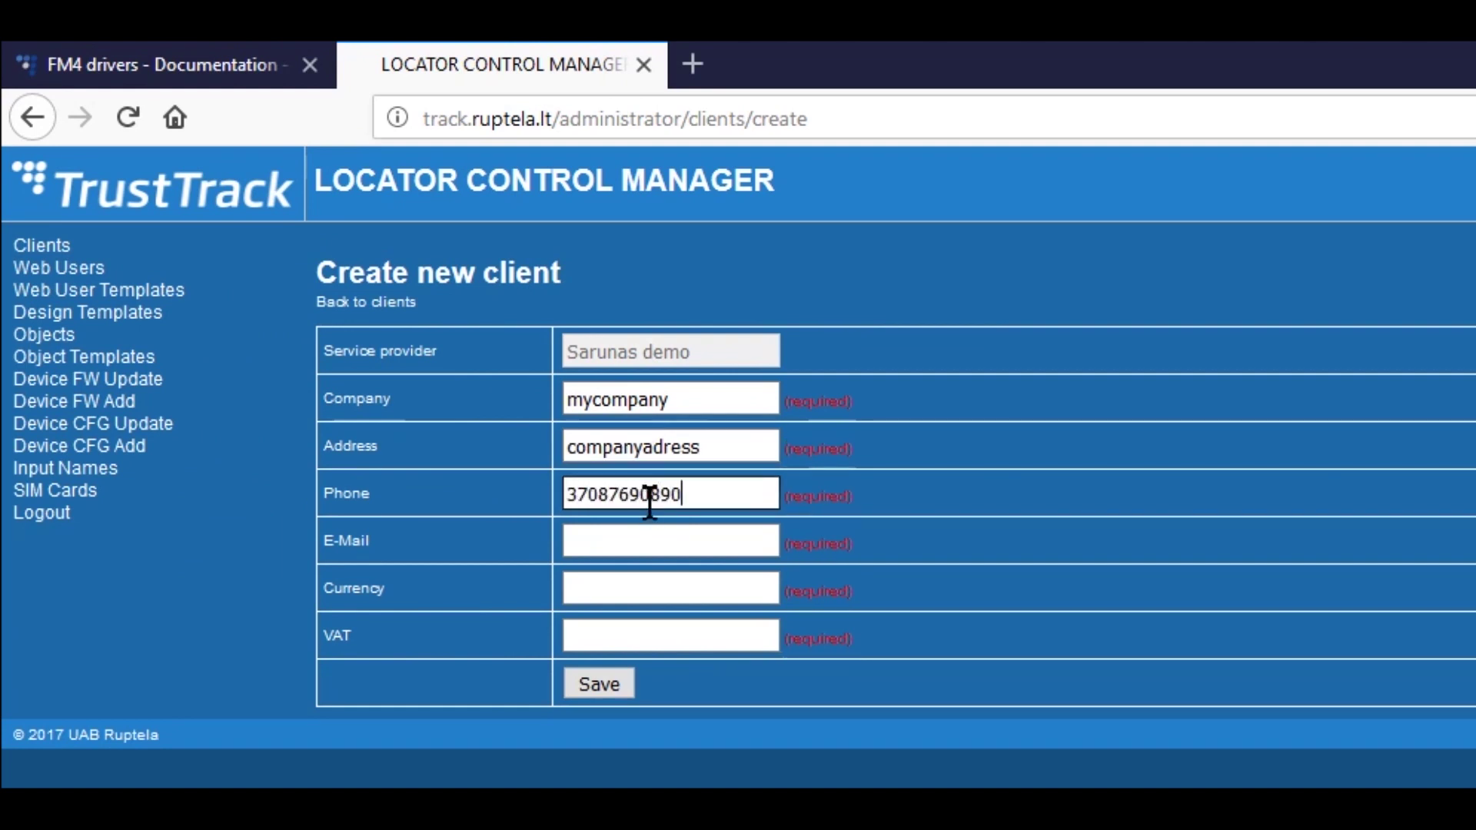
click(649, 540)
text(company@company.com)
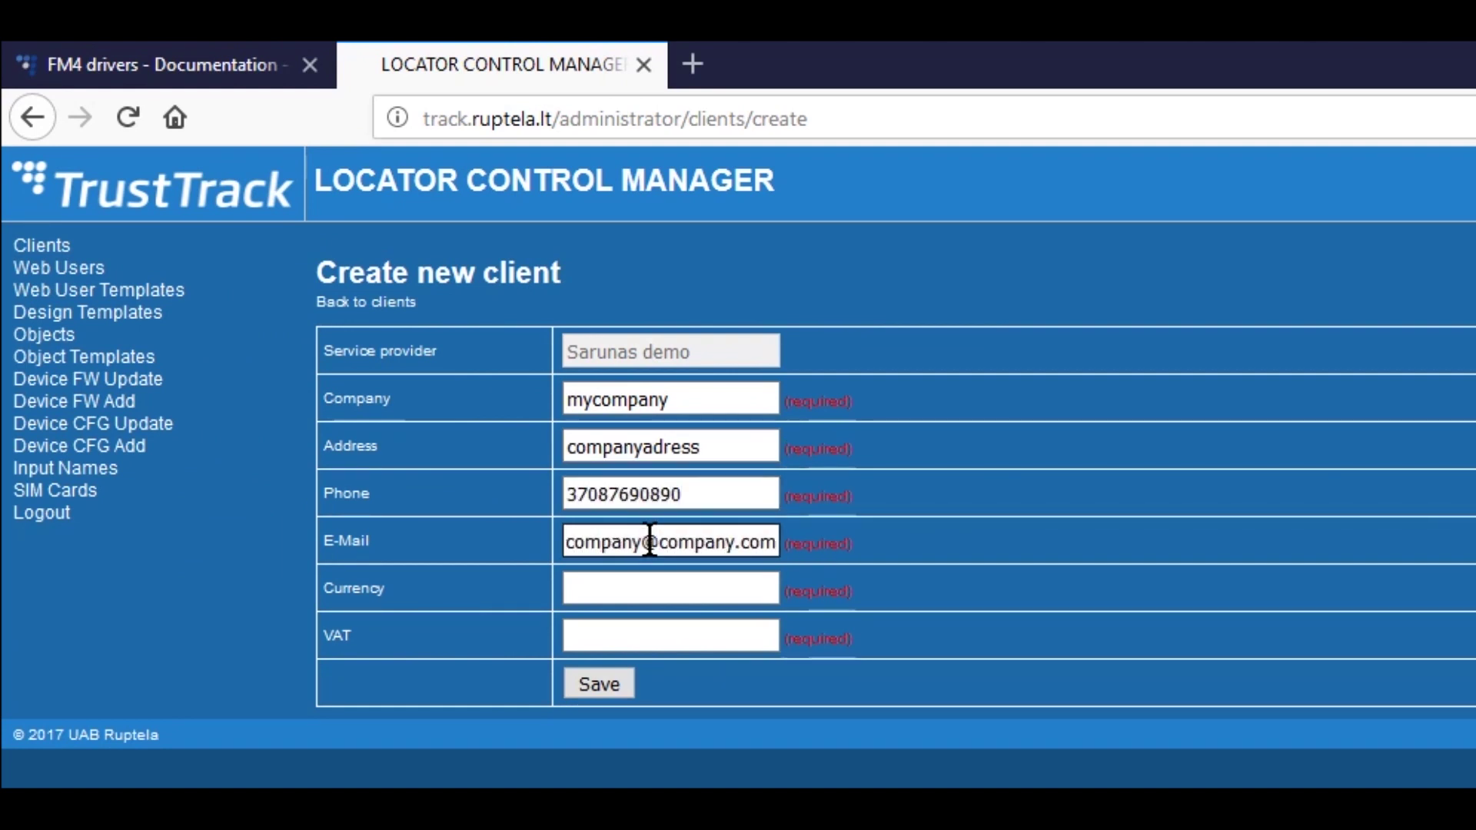
click(653, 588)
text(Eur)
click(653, 636)
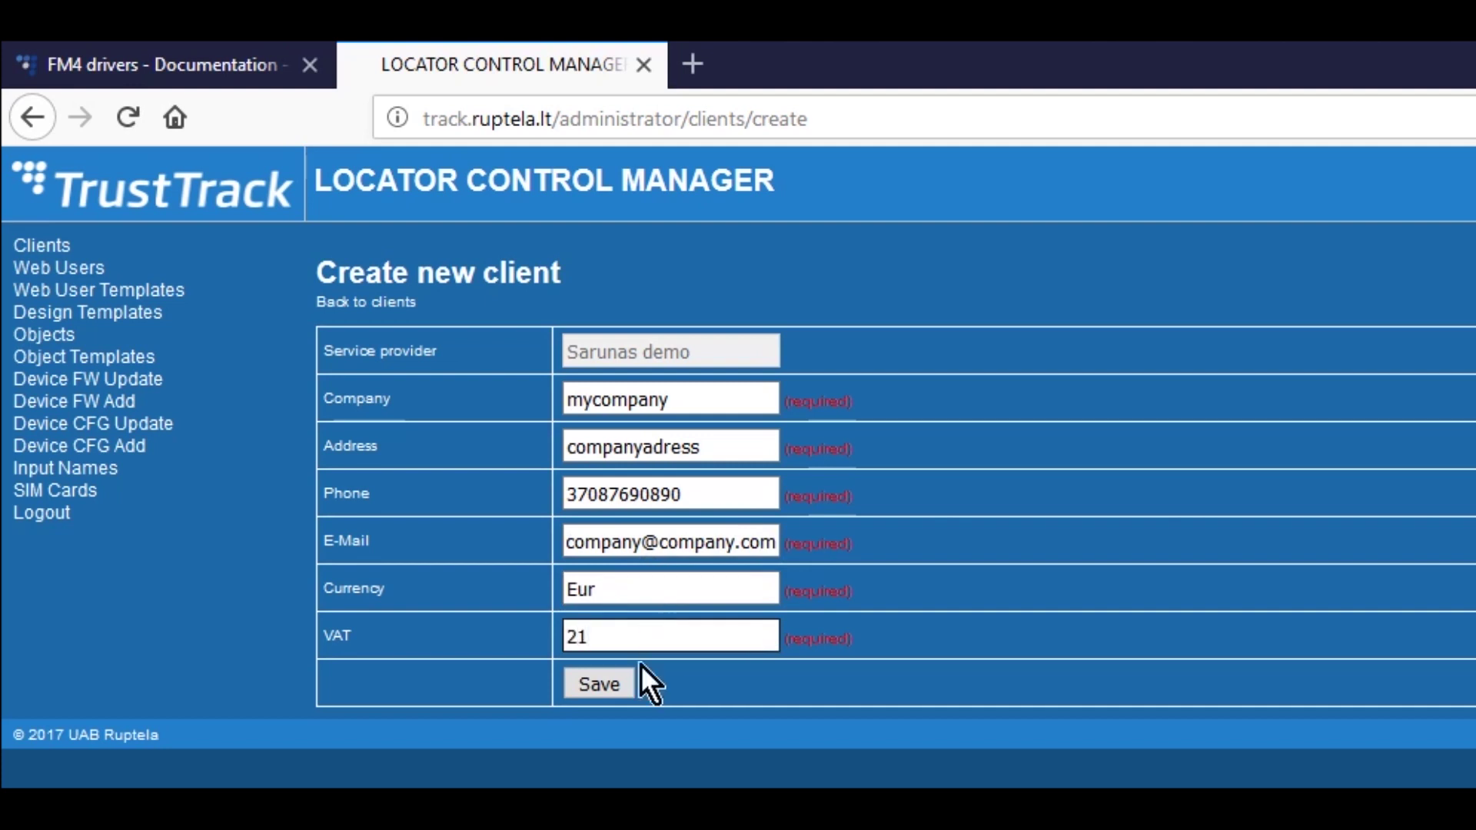
click(624, 681)
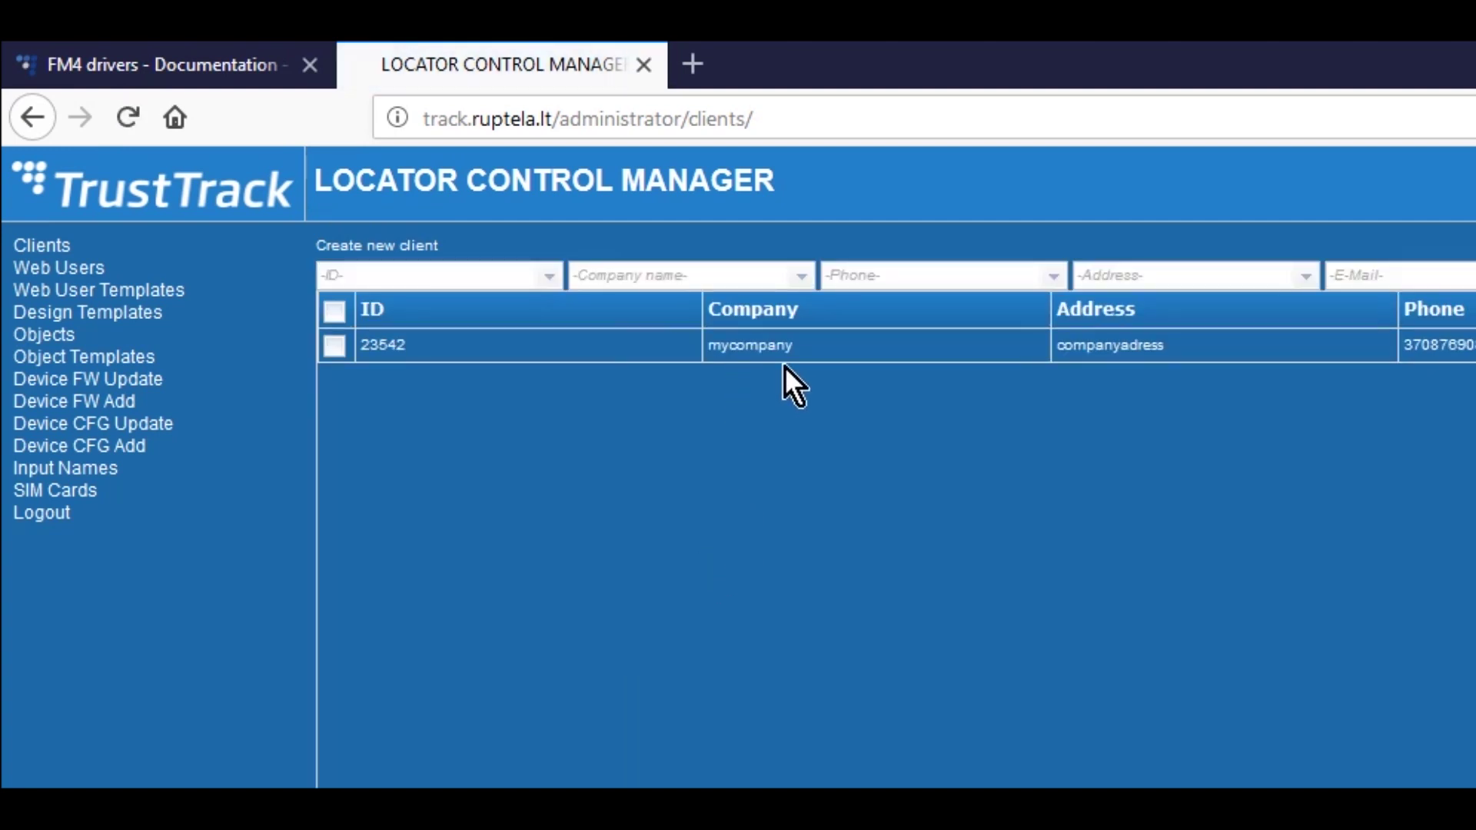
- Start a new SIM card owned by mycompany with Telenor as provider
click(127, 502)
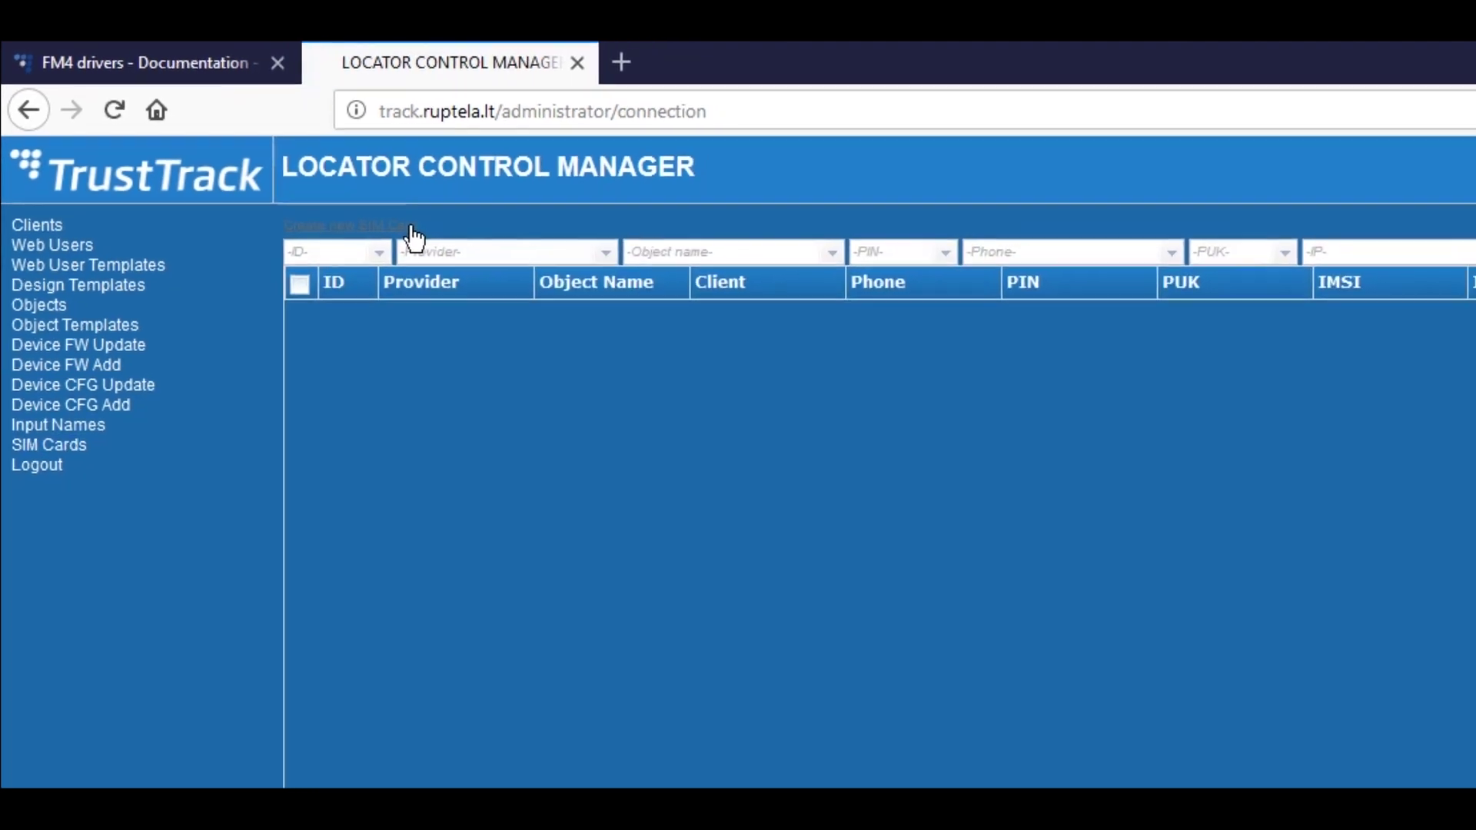
click(324, 192)
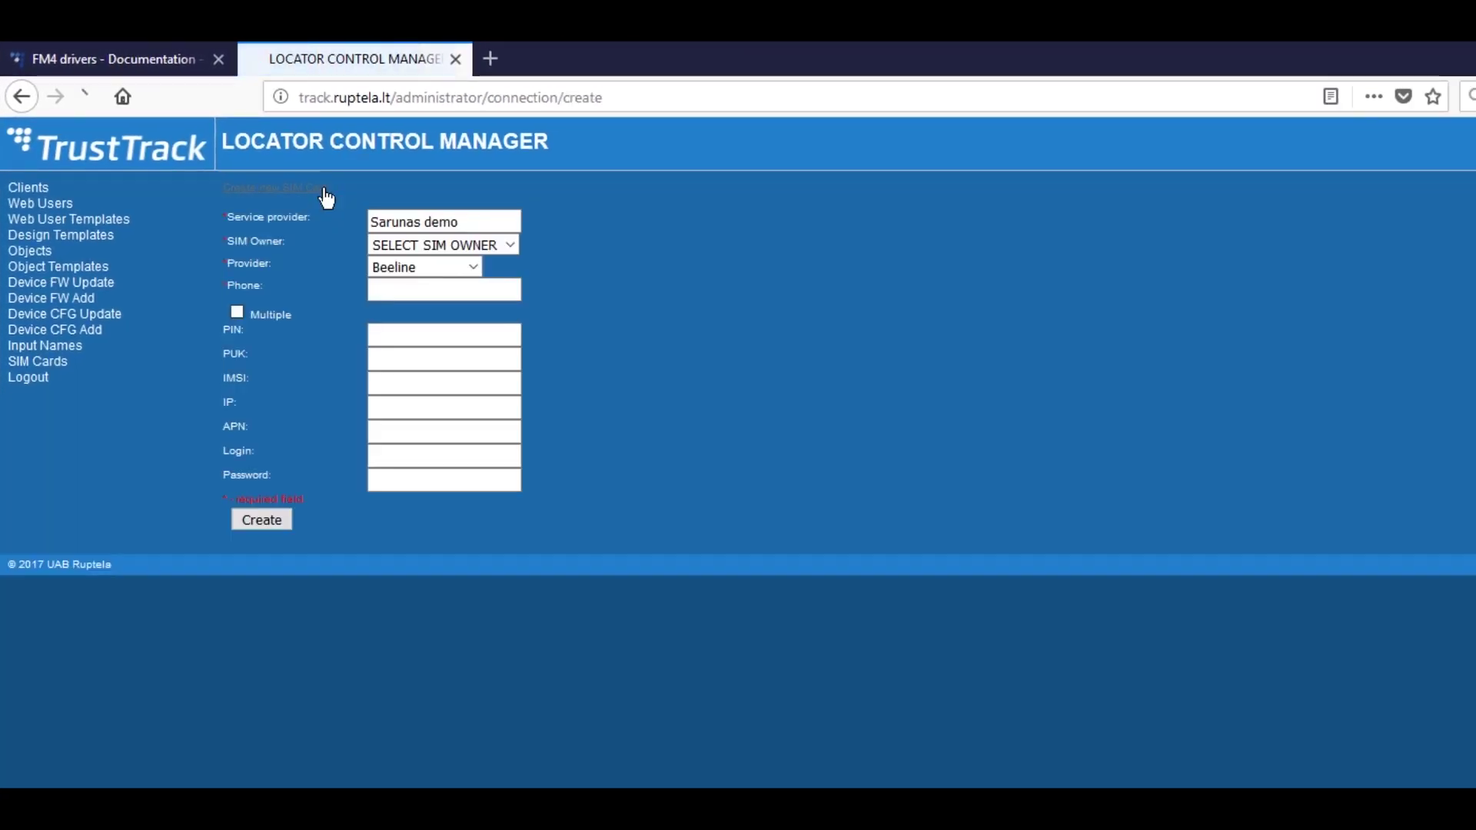
click(509, 245)
click(464, 293)
click(474, 268)
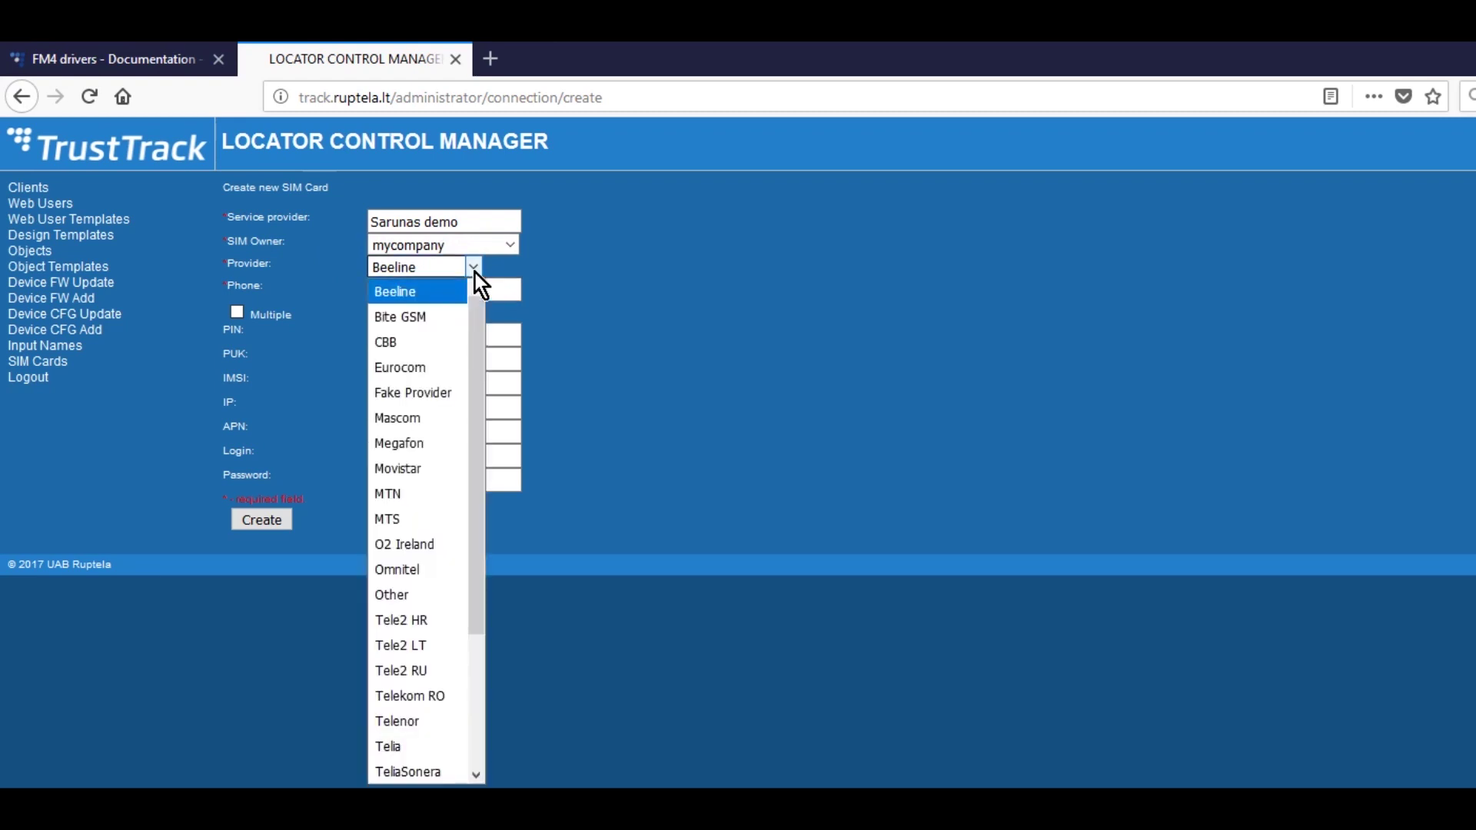
scroll(463, 358, down, 3)
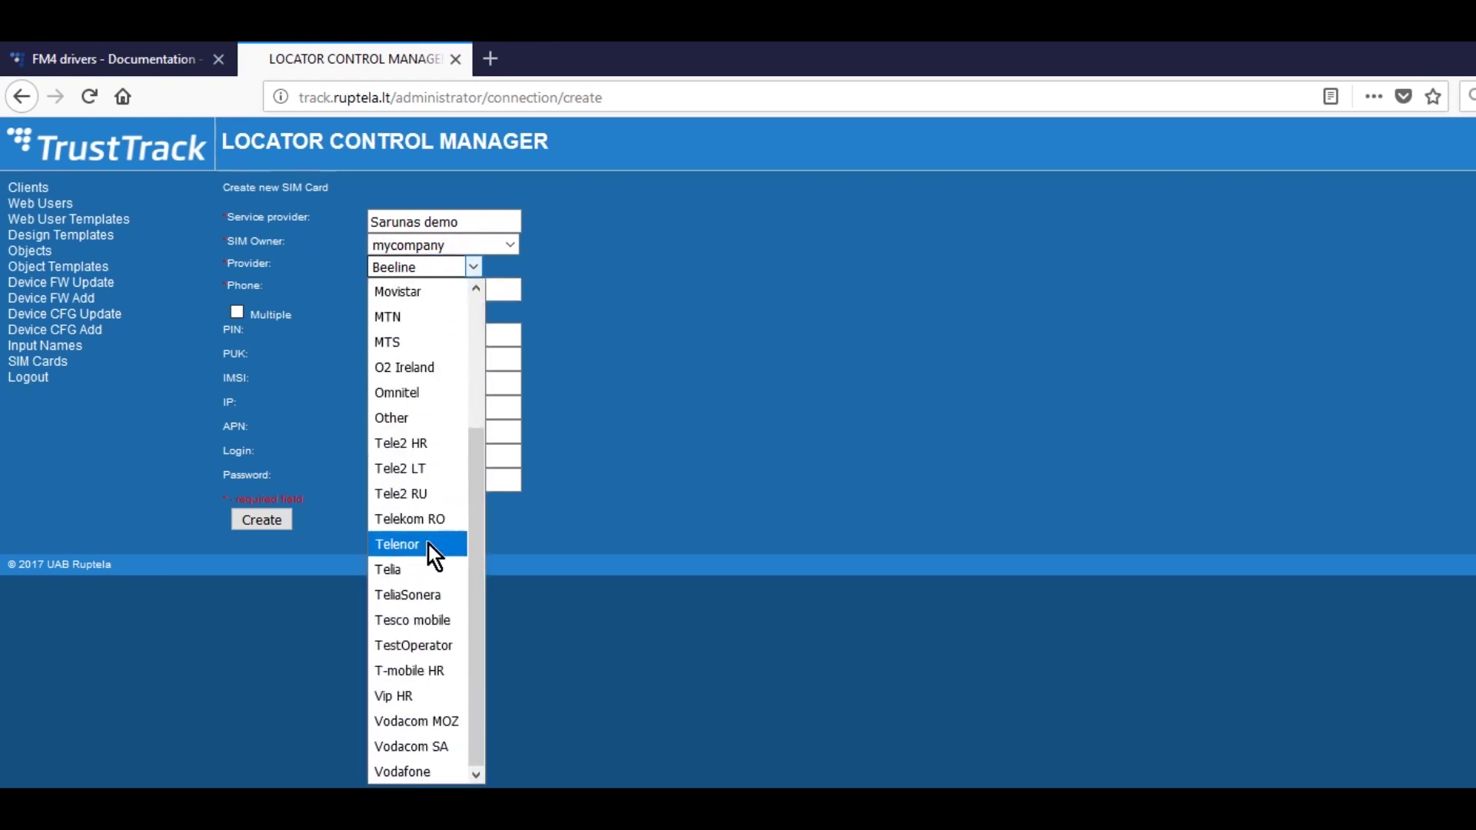
click(427, 544)
- Enter the SIM's phone number and create the SIM card
click(489, 291)
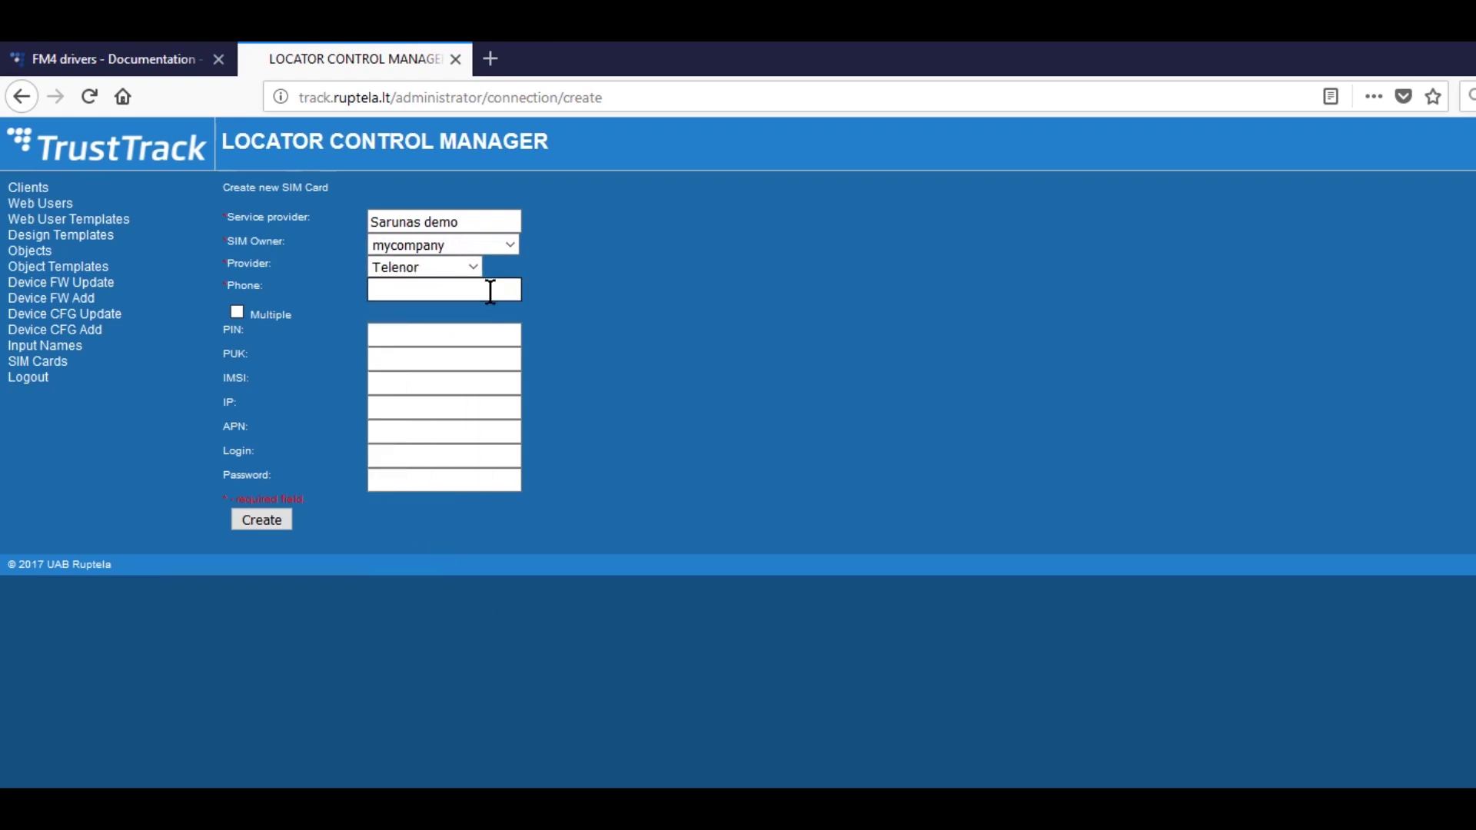
click(686, 358)
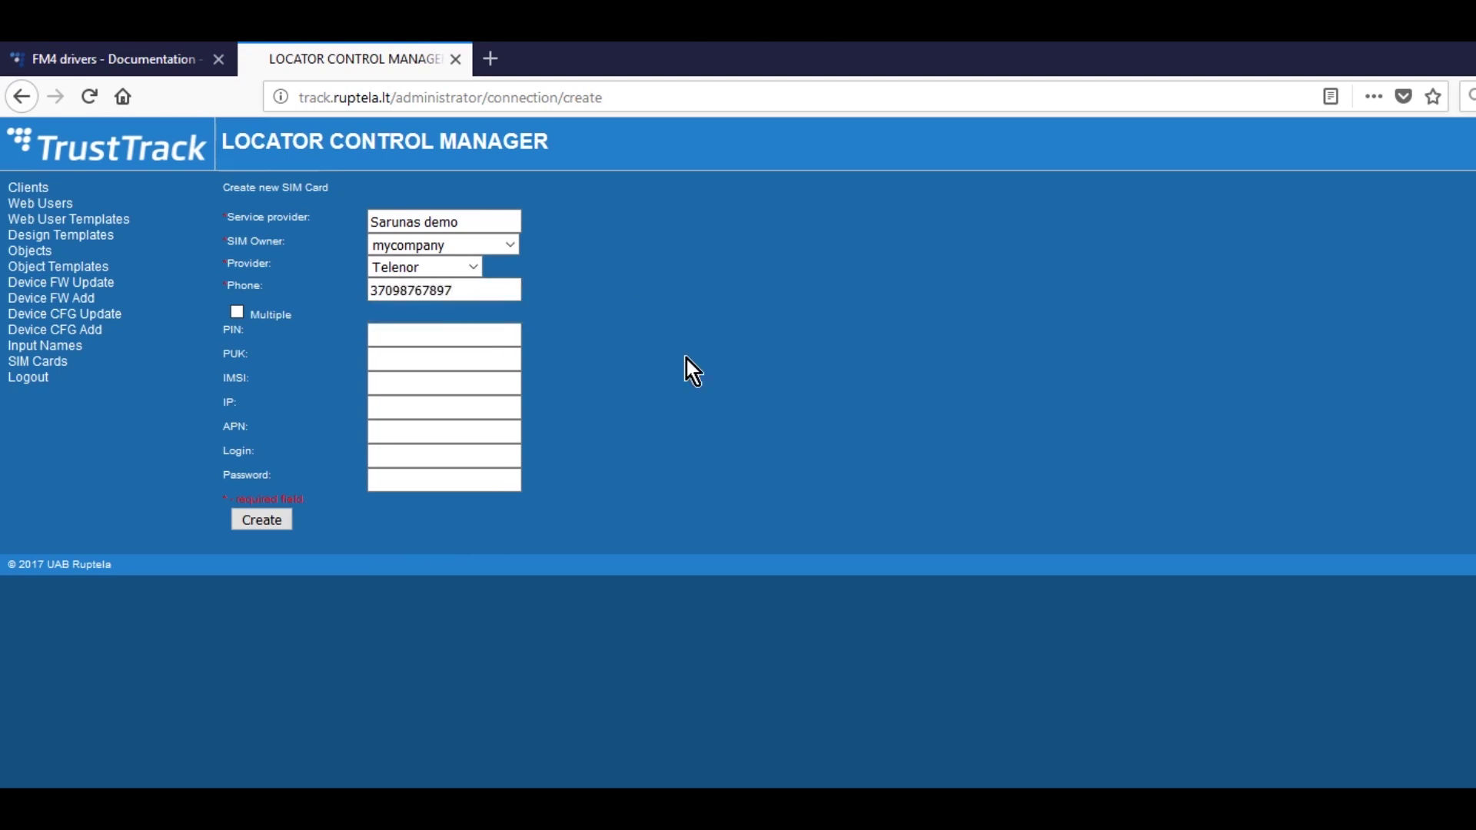
click(284, 521)
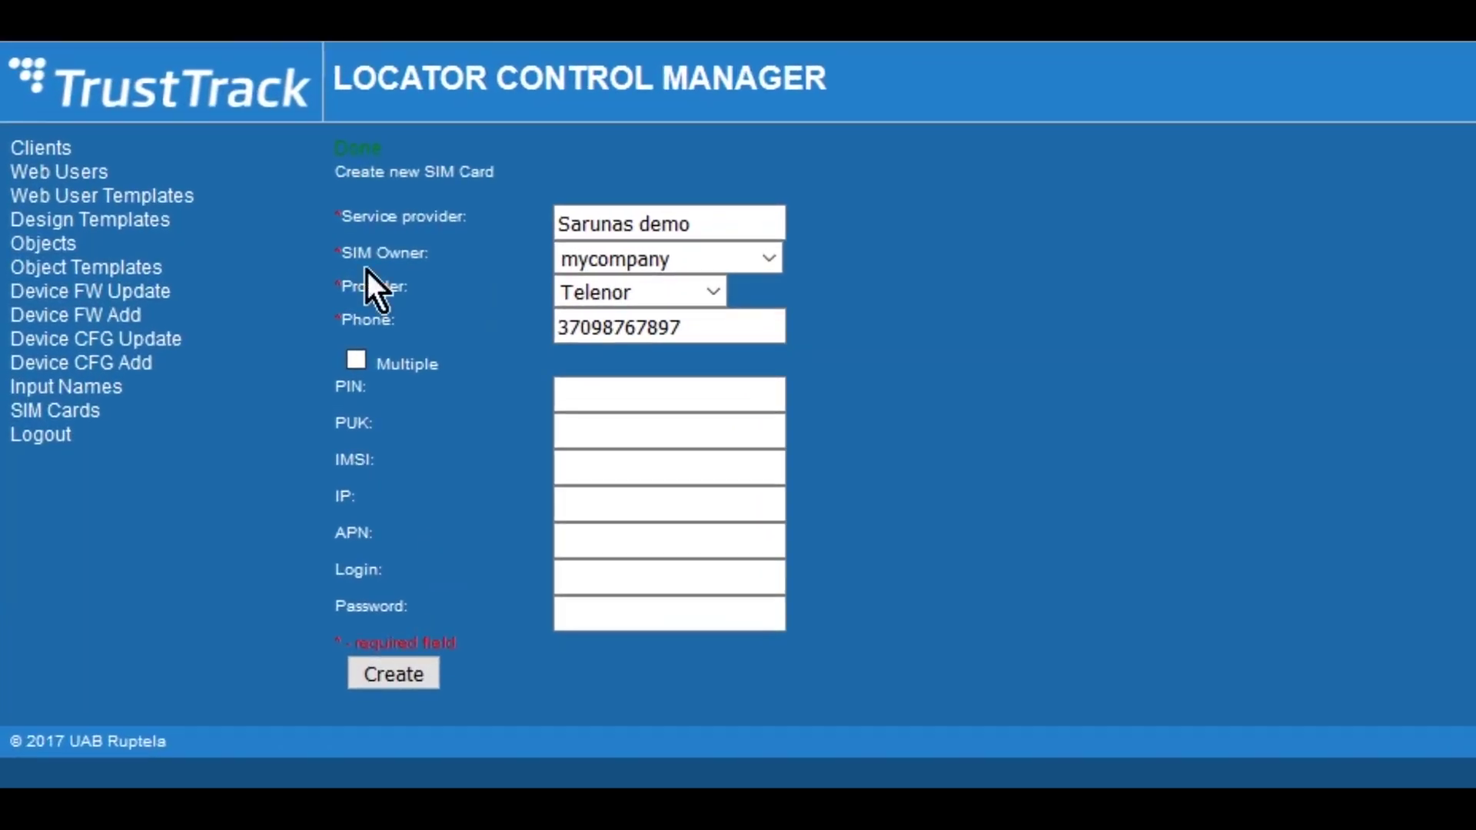
drag(347, 158, 386, 155)
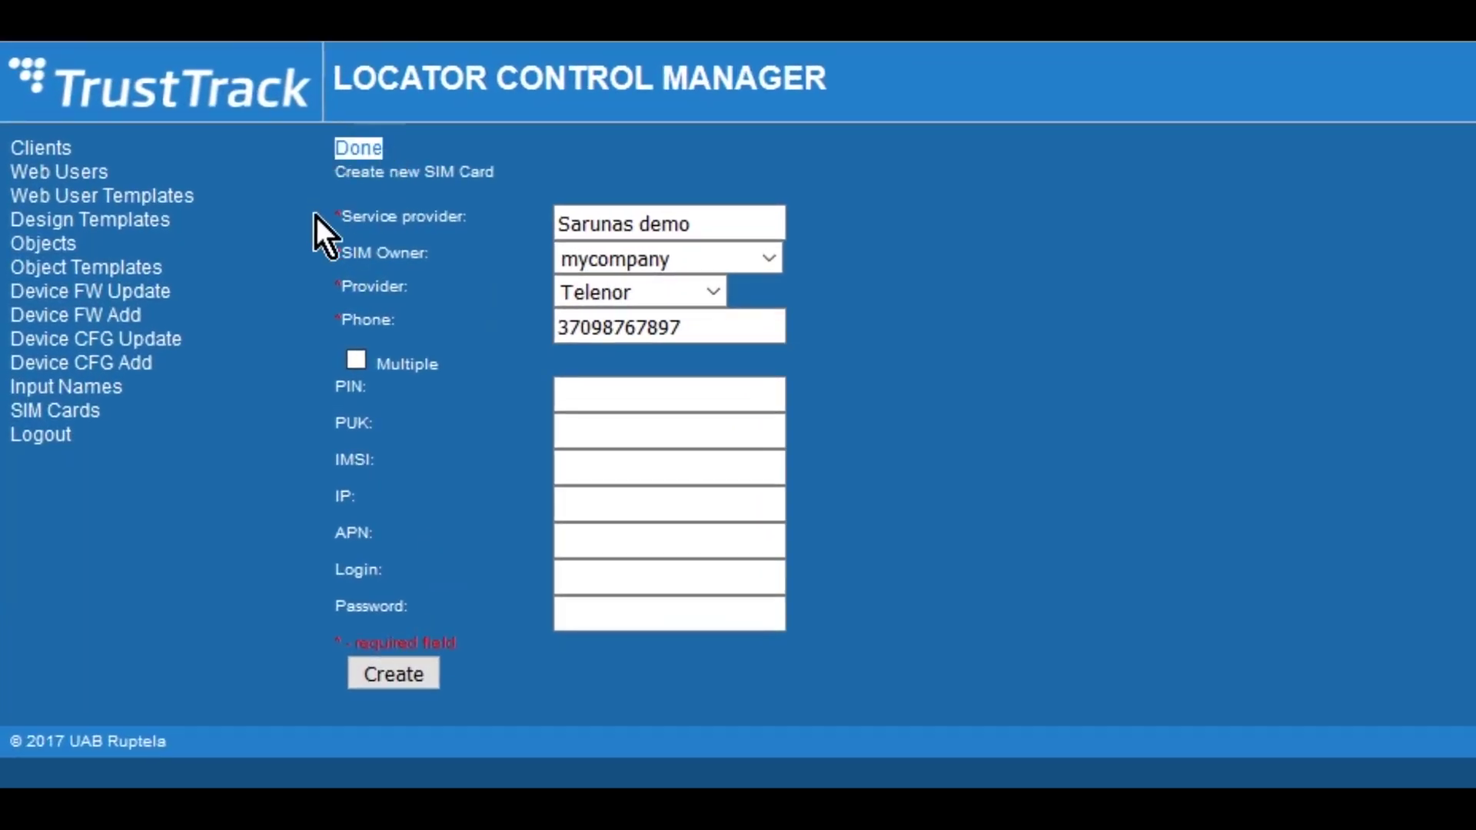
- Start a new object assigned to client mycompany
click(115, 246)
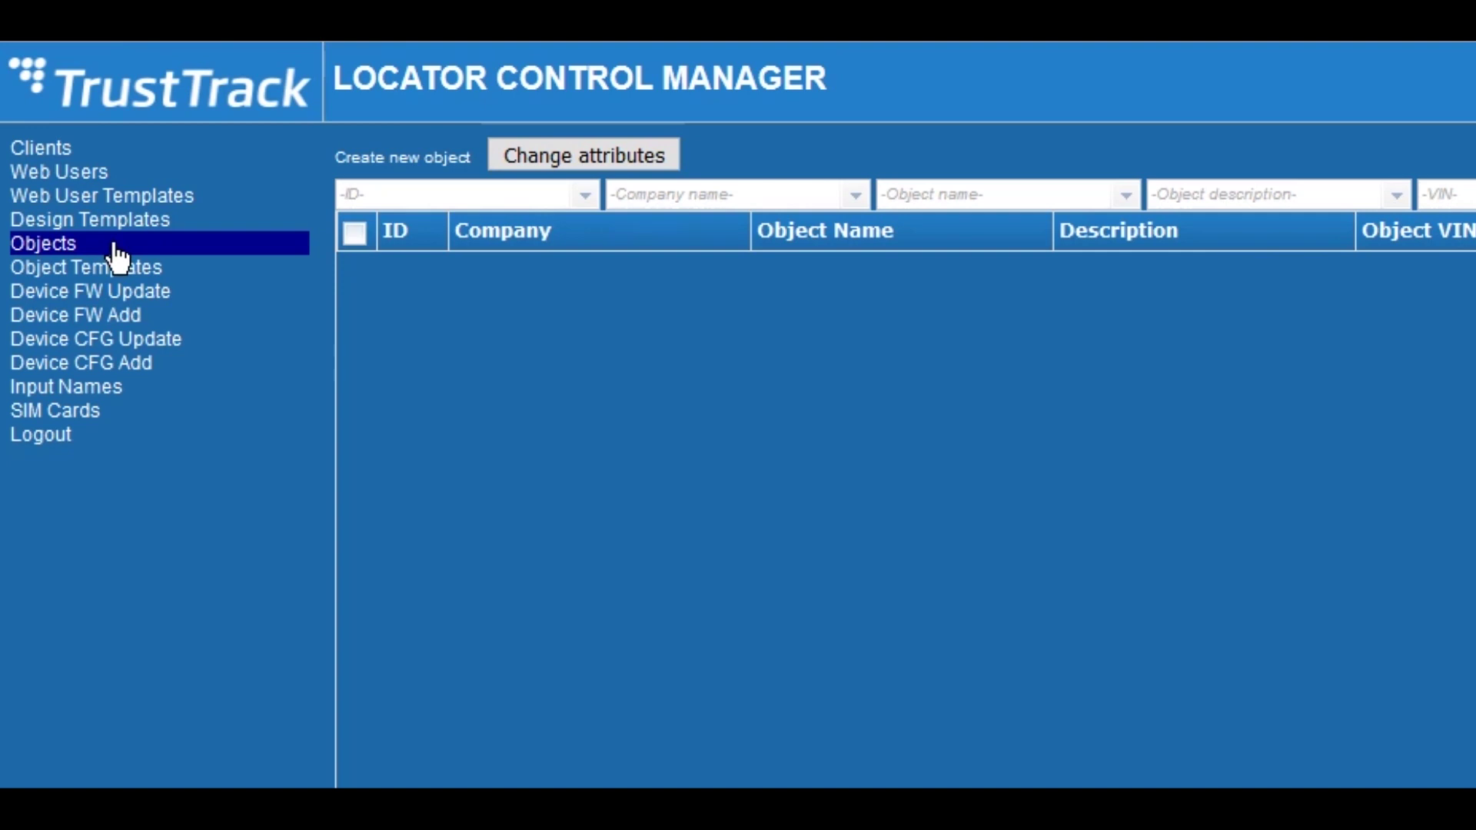
click(454, 163)
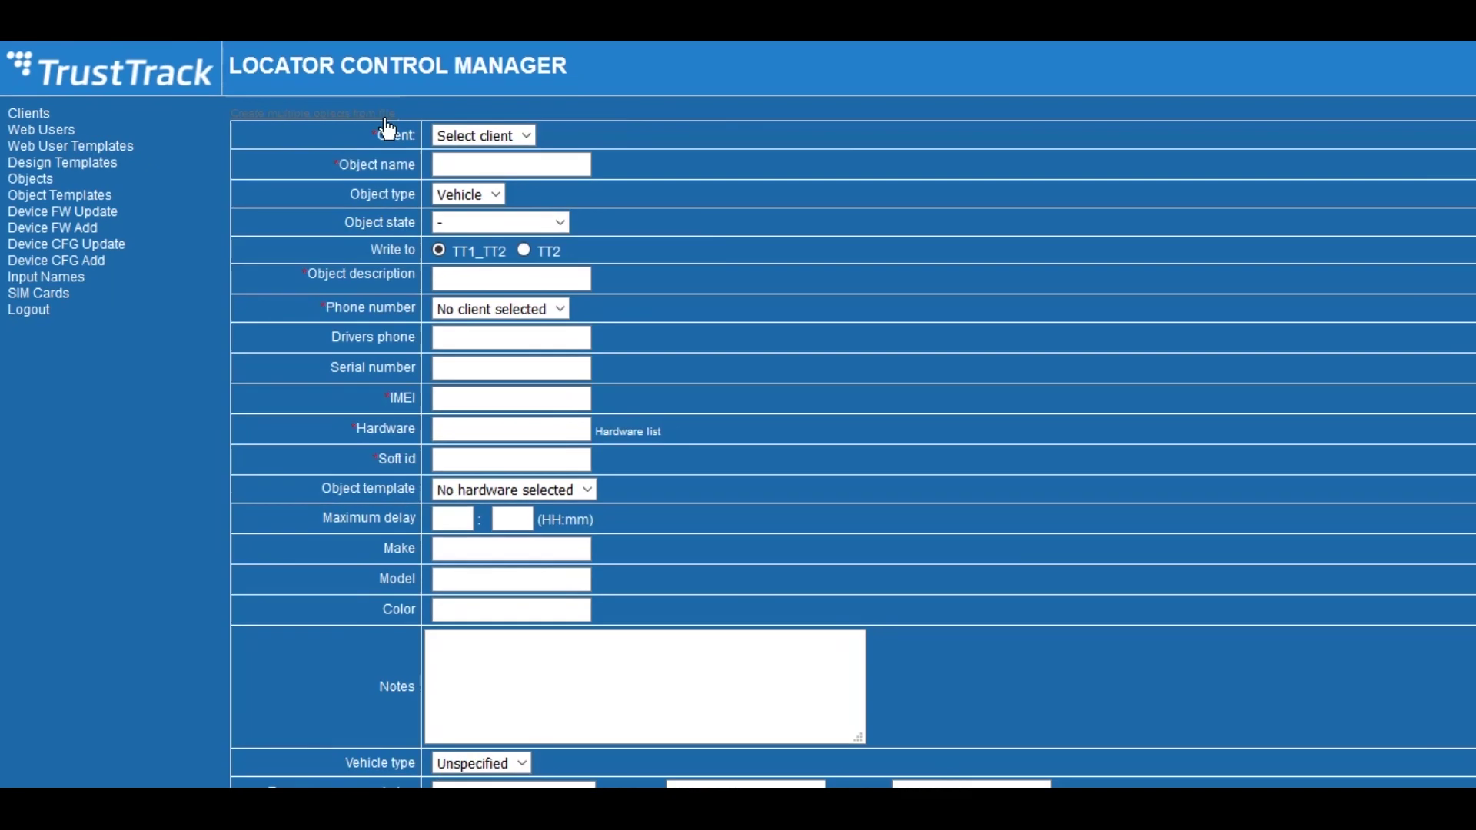
click(526, 136)
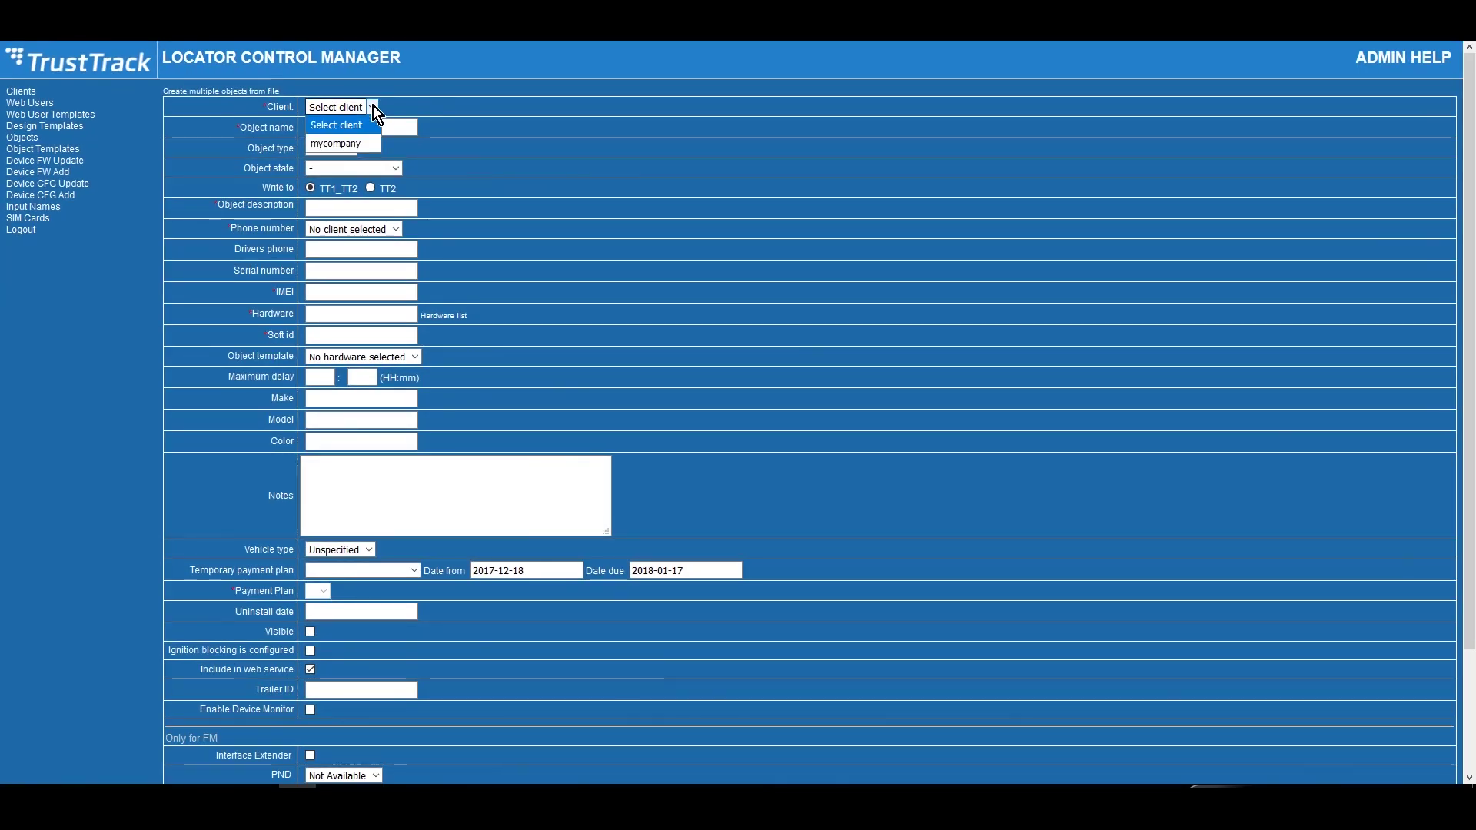
click(372, 143)
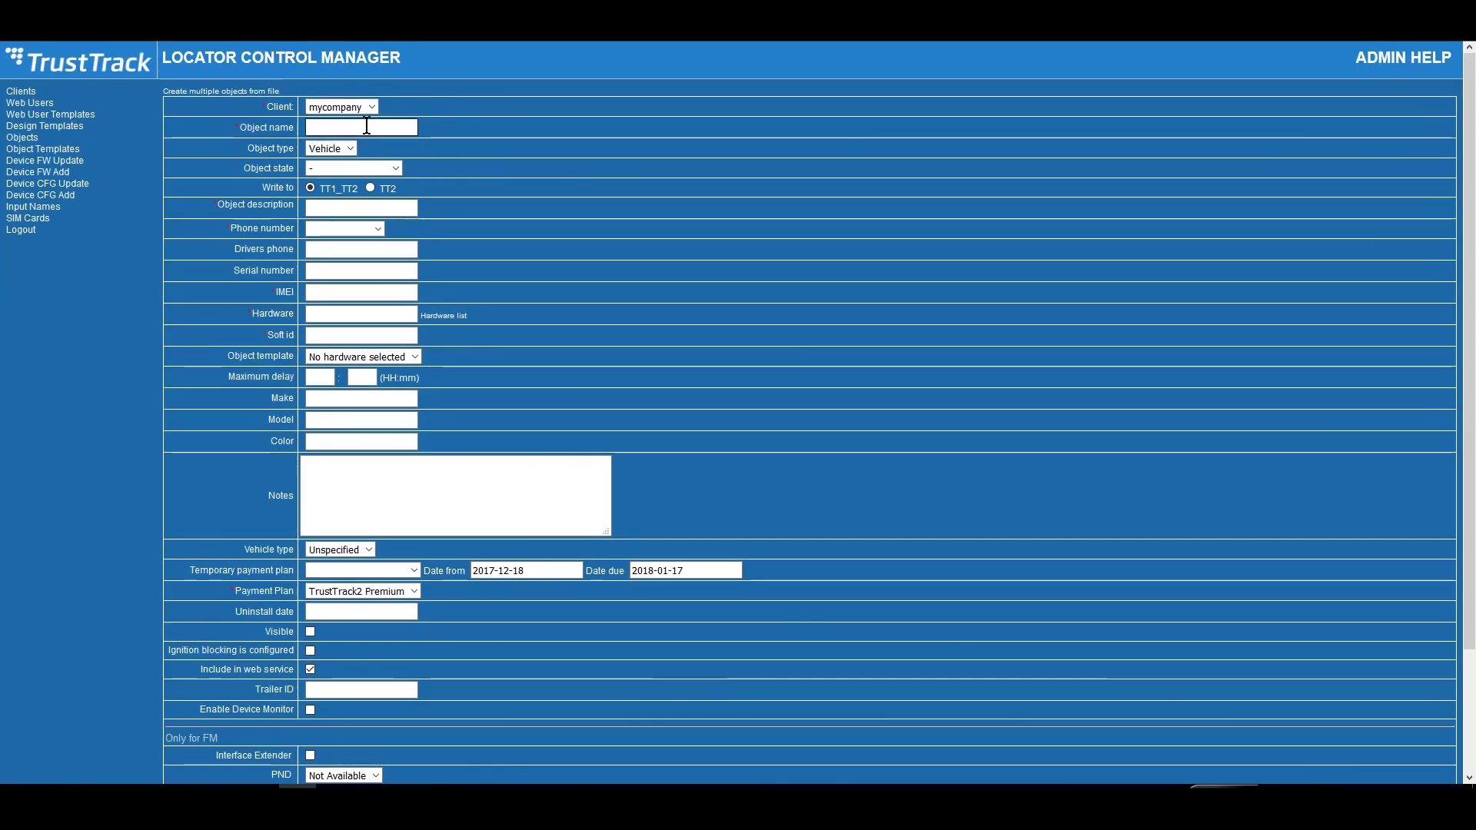
- Name the object Golf, keep it in TT2 only, describe it as Light car, and assign the SIM number
click(366, 126)
text(Go)
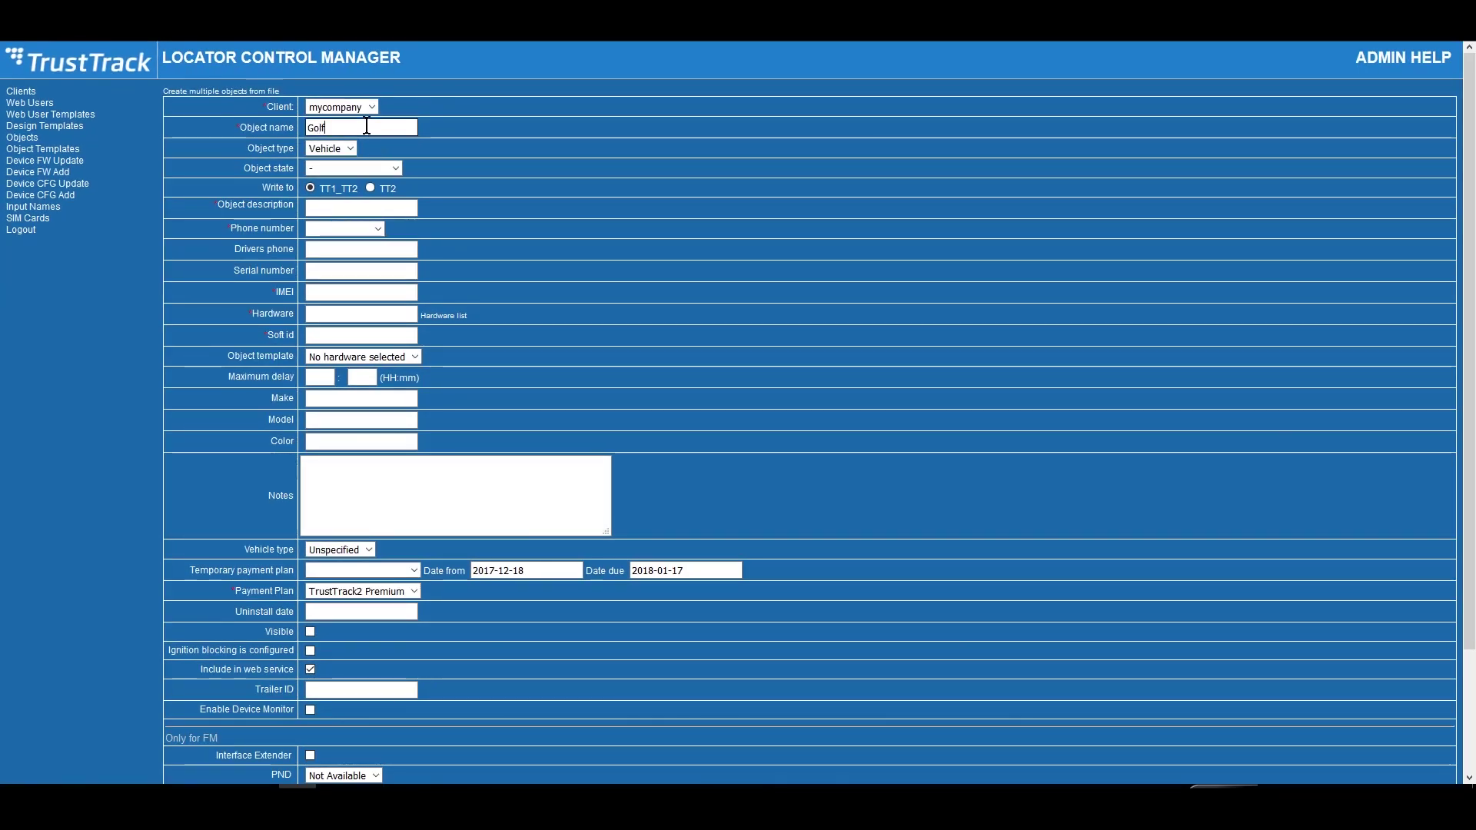
text(lf)
click(372, 189)
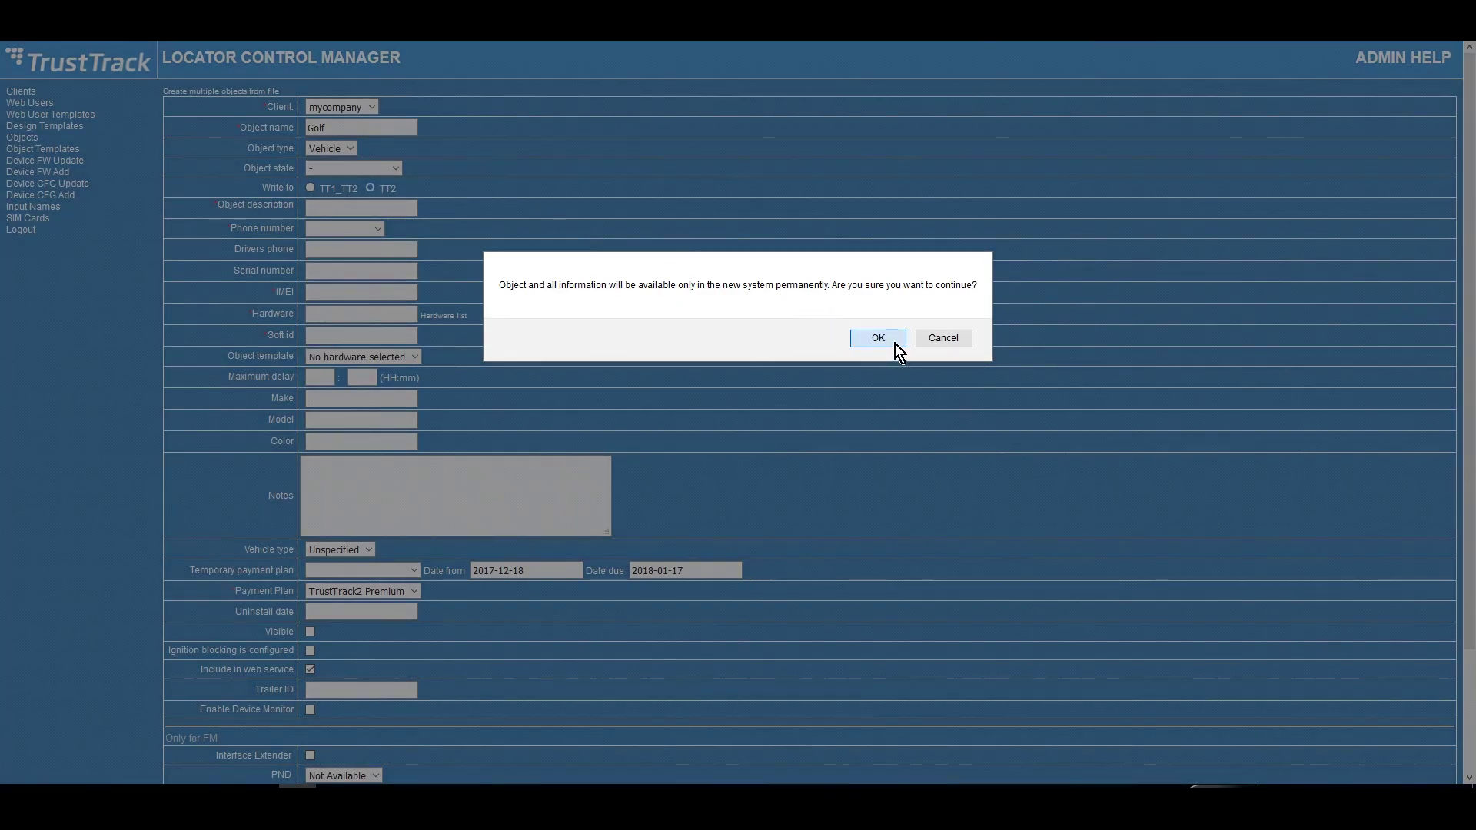
click(893, 344)
click(397, 208)
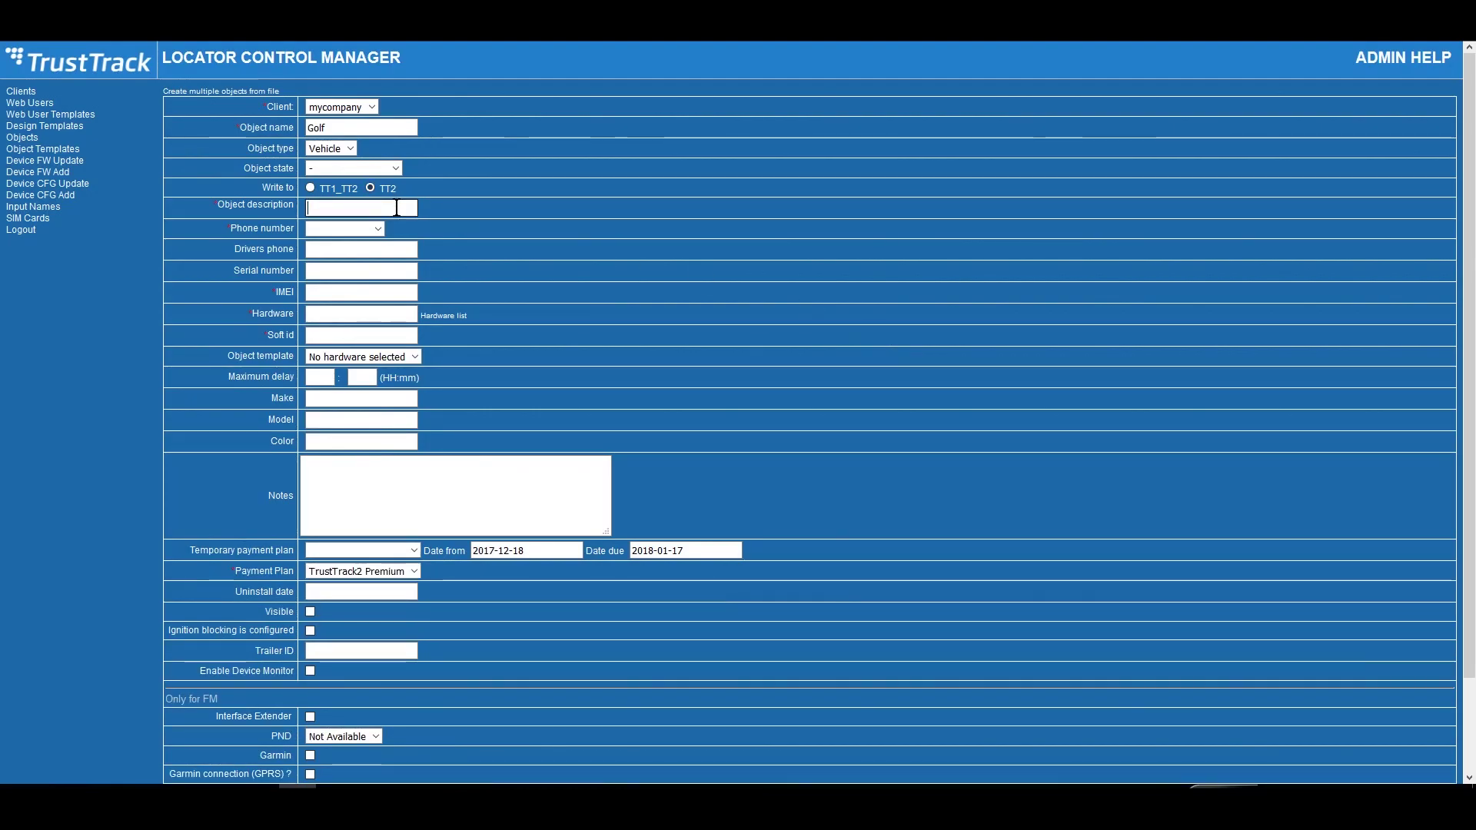
text(Light car)
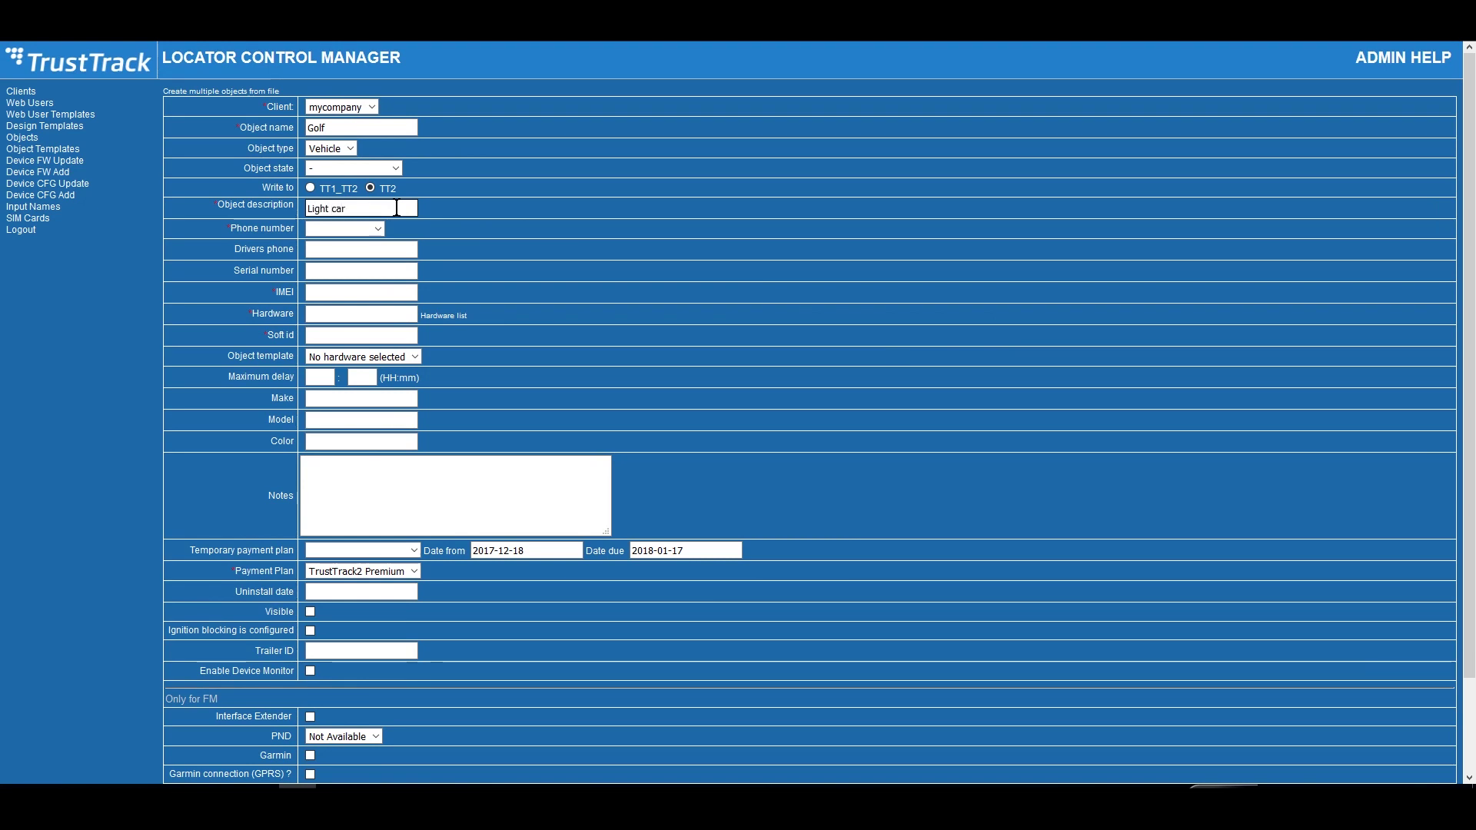
click(380, 229)
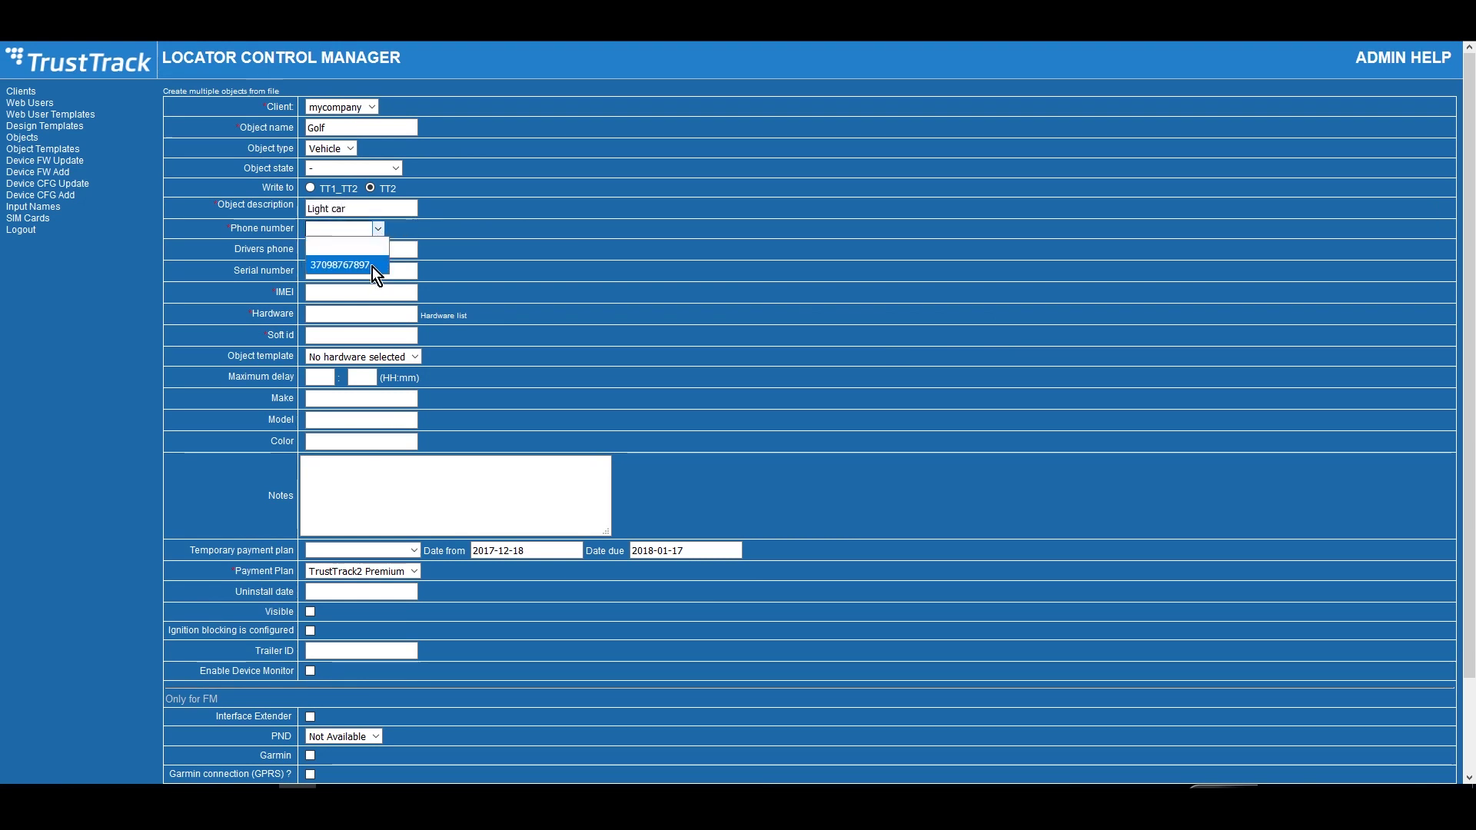
click(372, 266)
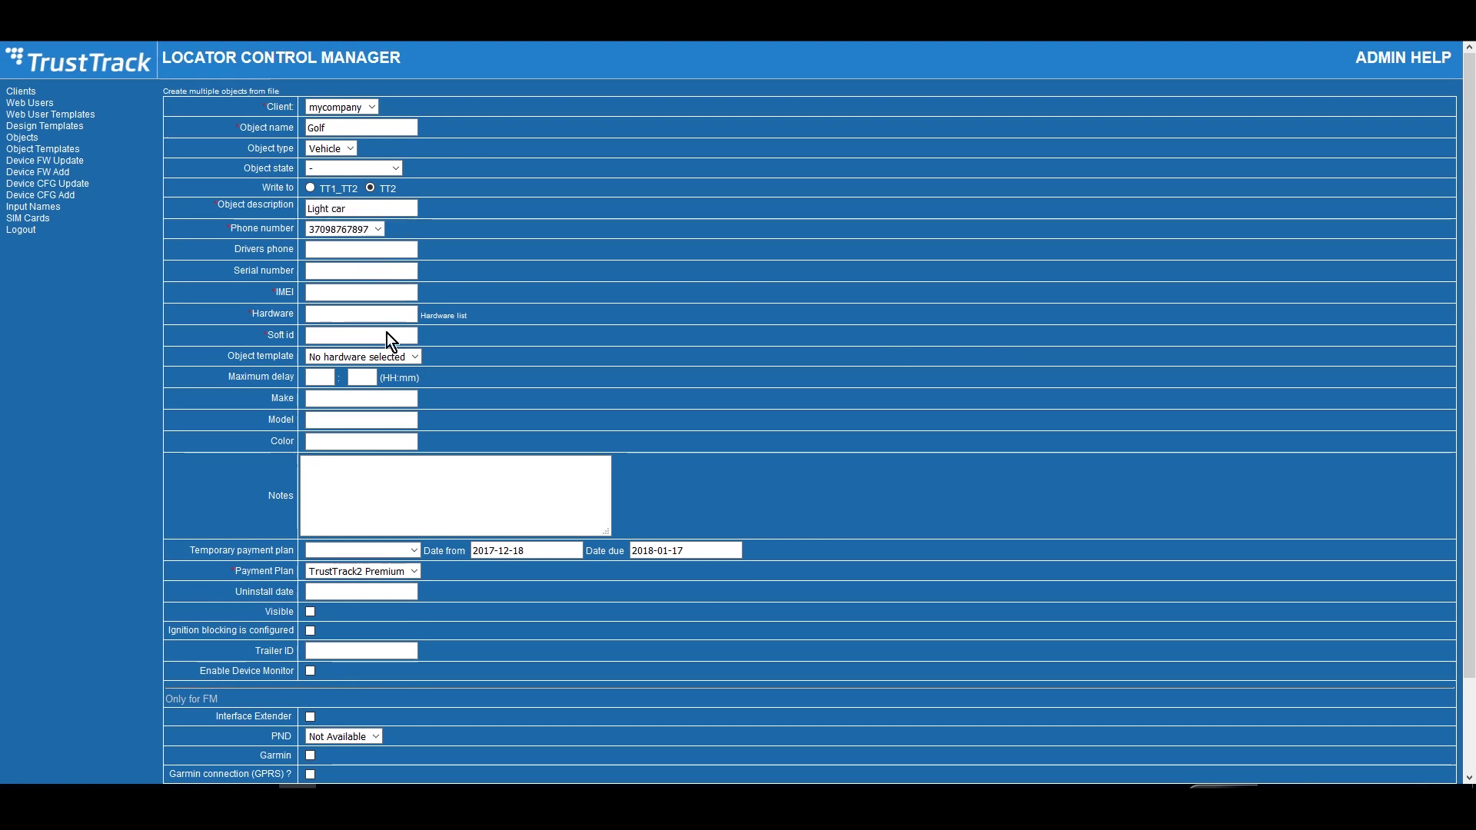
- Copy the device's IMEI from the Configurator into the object's IMEI field
key(alt+Tab)
double_click(859, 707)
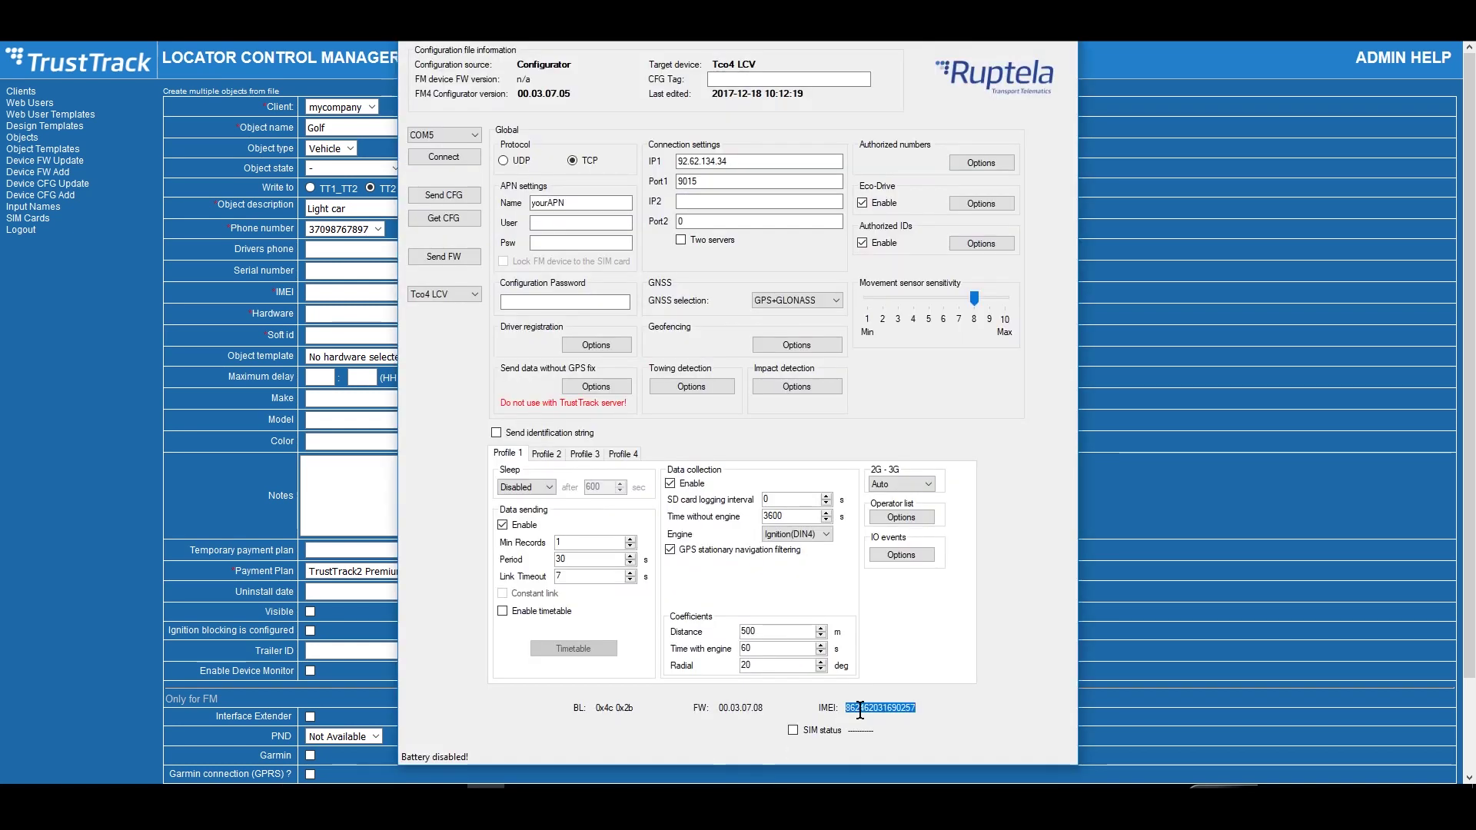
key(ctrl+c)
key(alt+Tab)
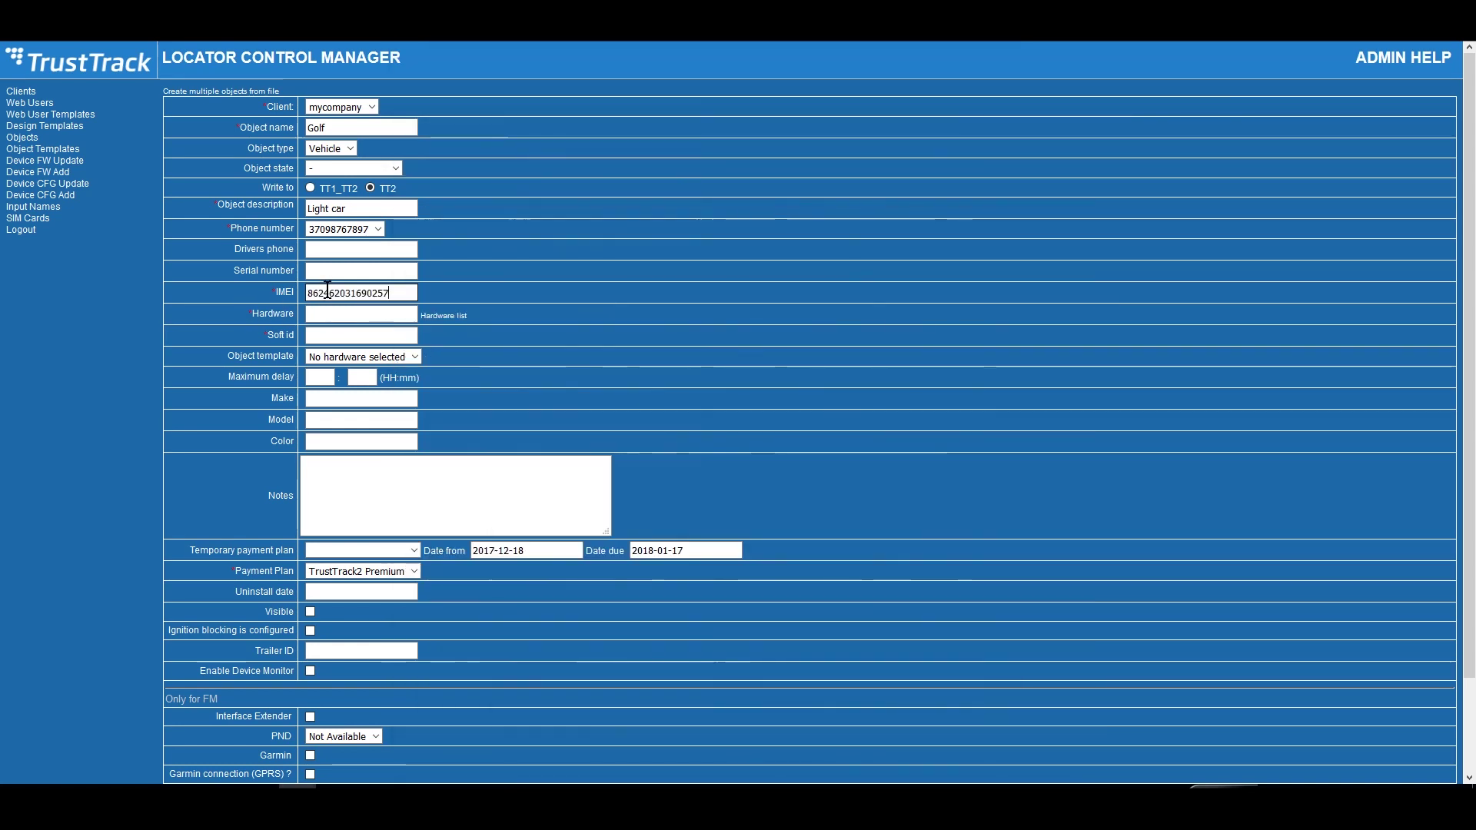
key(ctrl+v)
- Set the object's hardware to FM-Tco4-LCV and its template to LCV_2
click(459, 319)
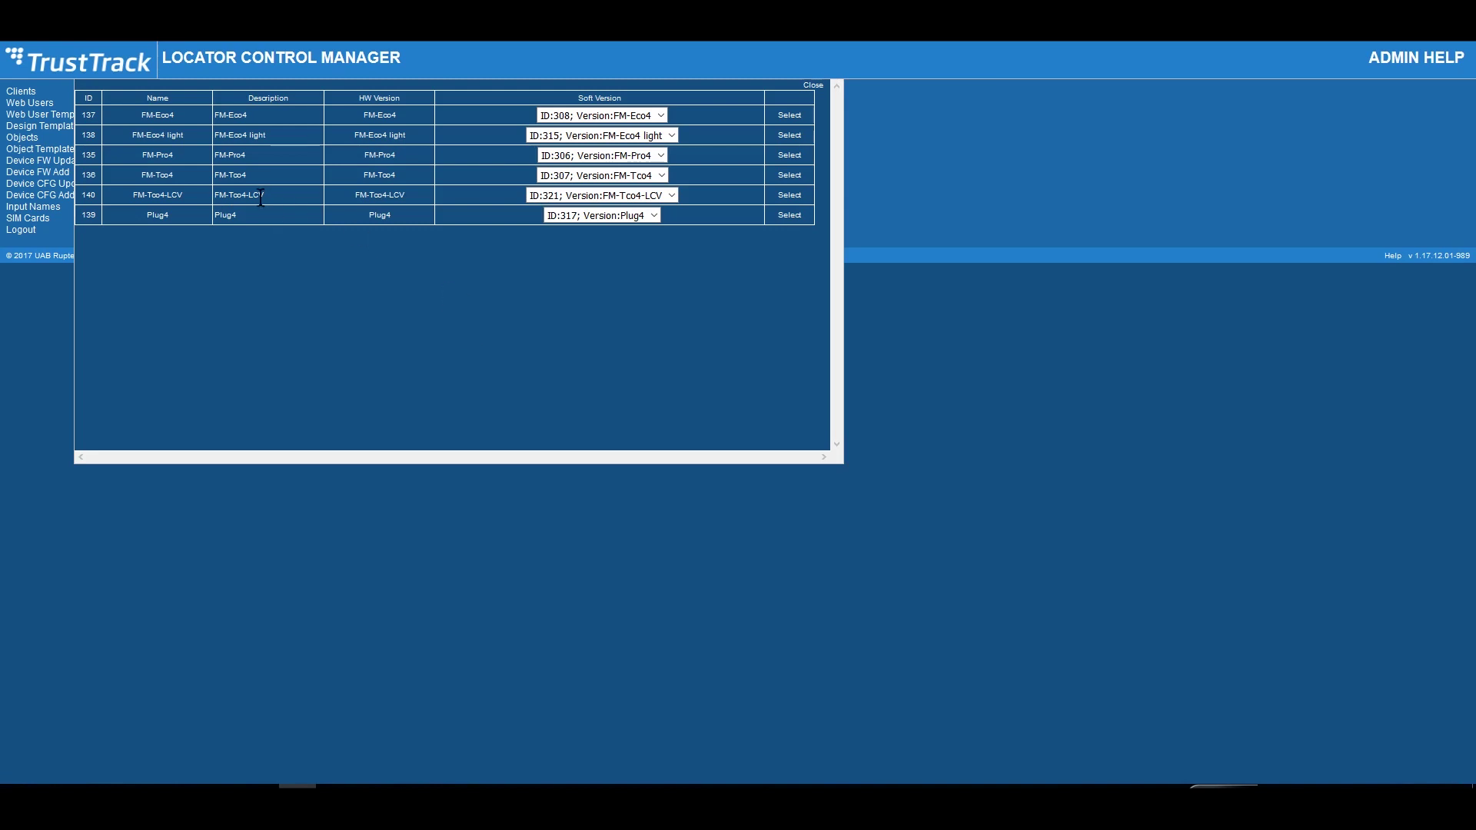
click(790, 195)
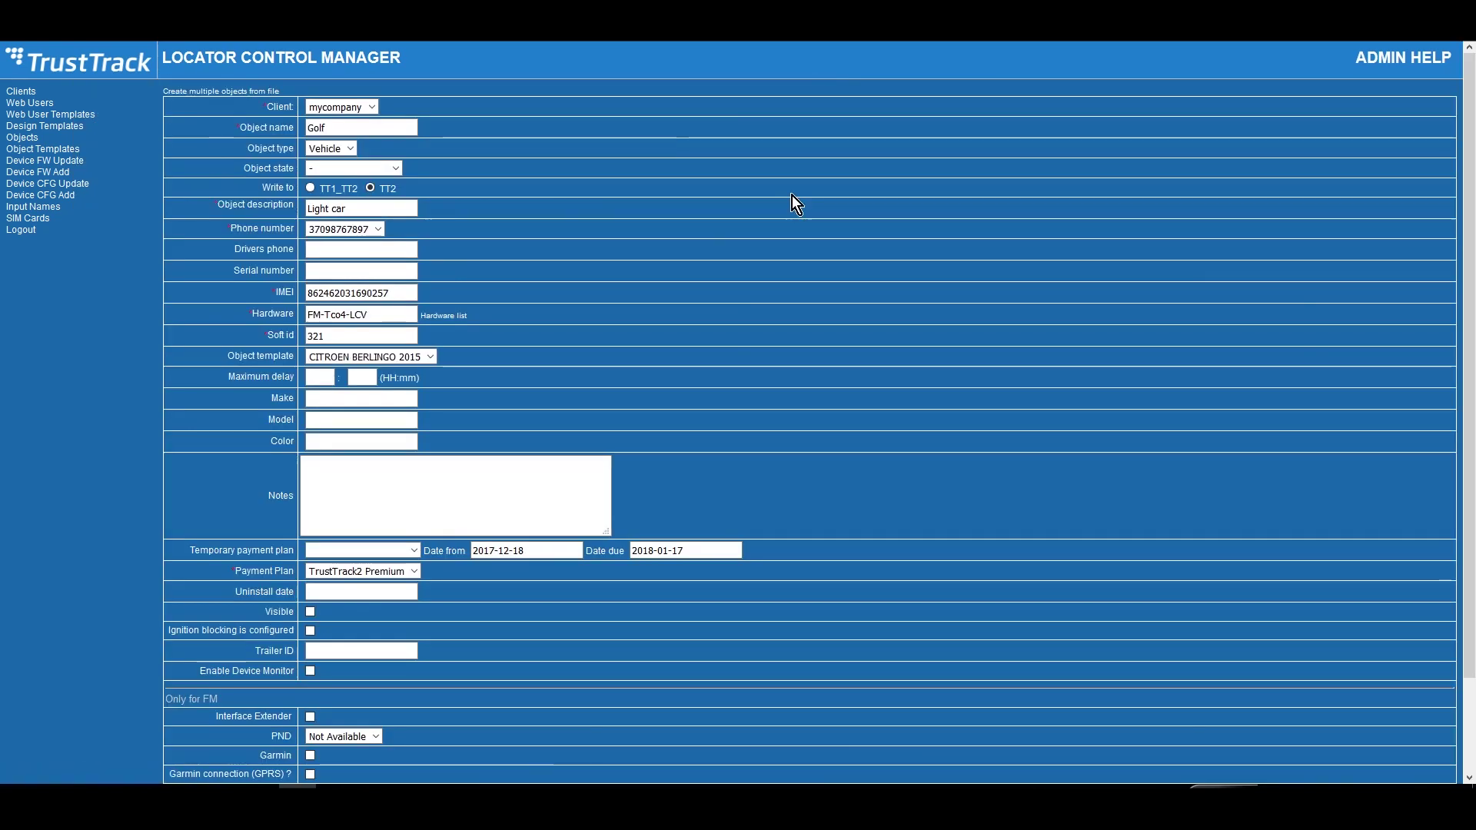
click(433, 359)
click(404, 386)
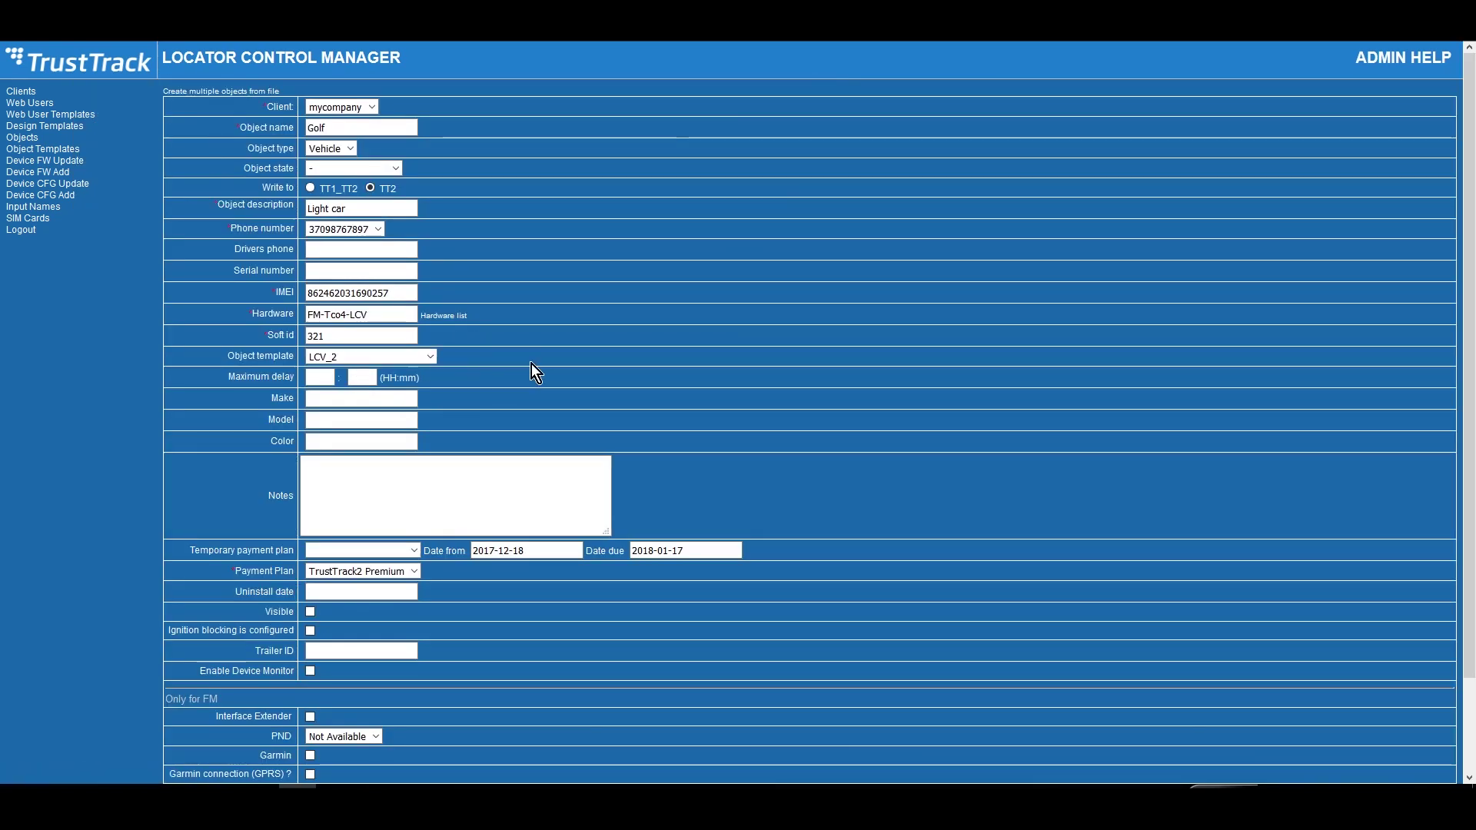
- Enter VW Golf as the make, mark the object visible, and create it
click(393, 398)
text(VW Golf)
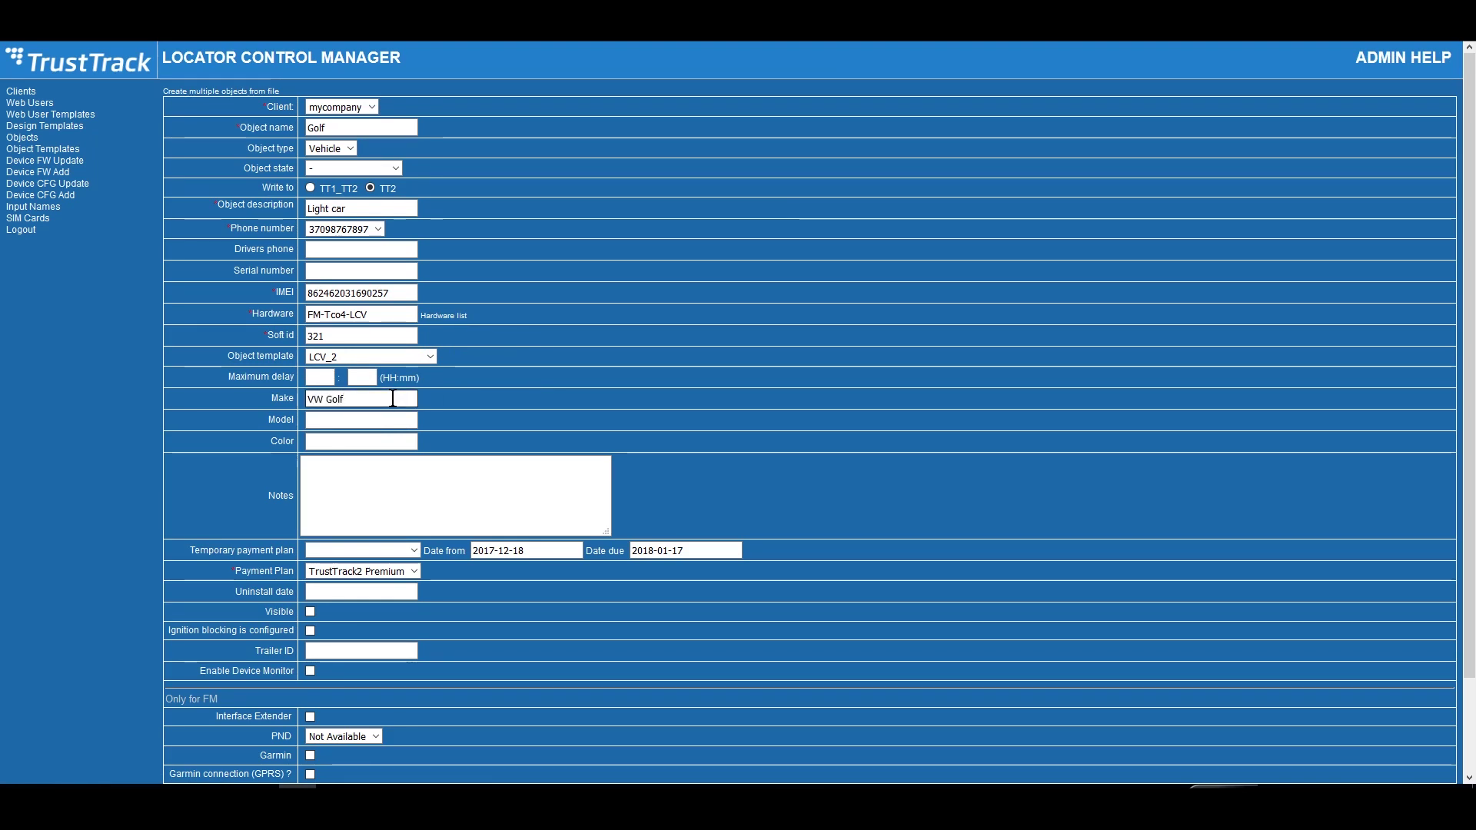
scroll(702, 375, down, 3)
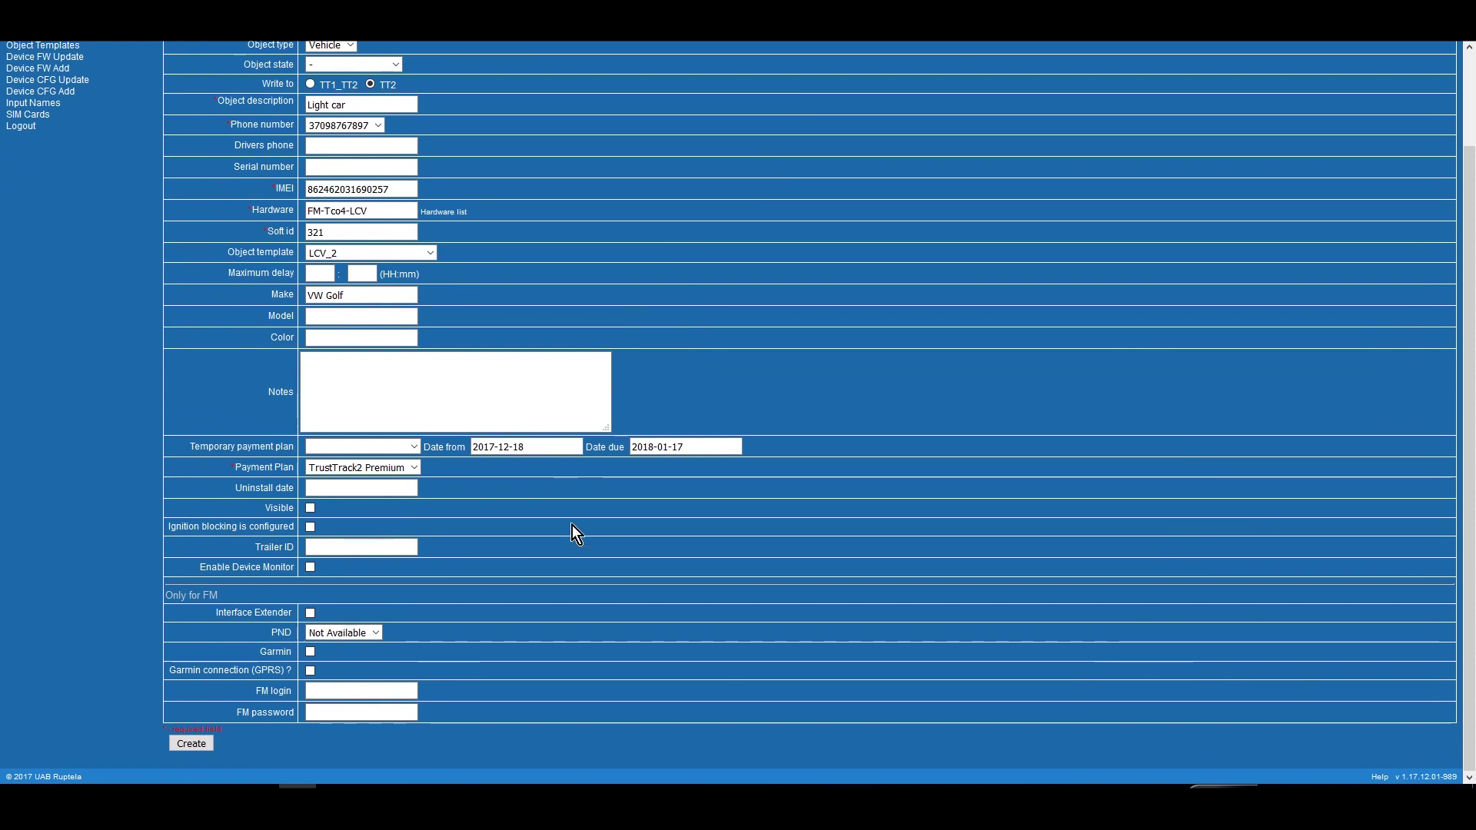
click(418, 465)
click(346, 486)
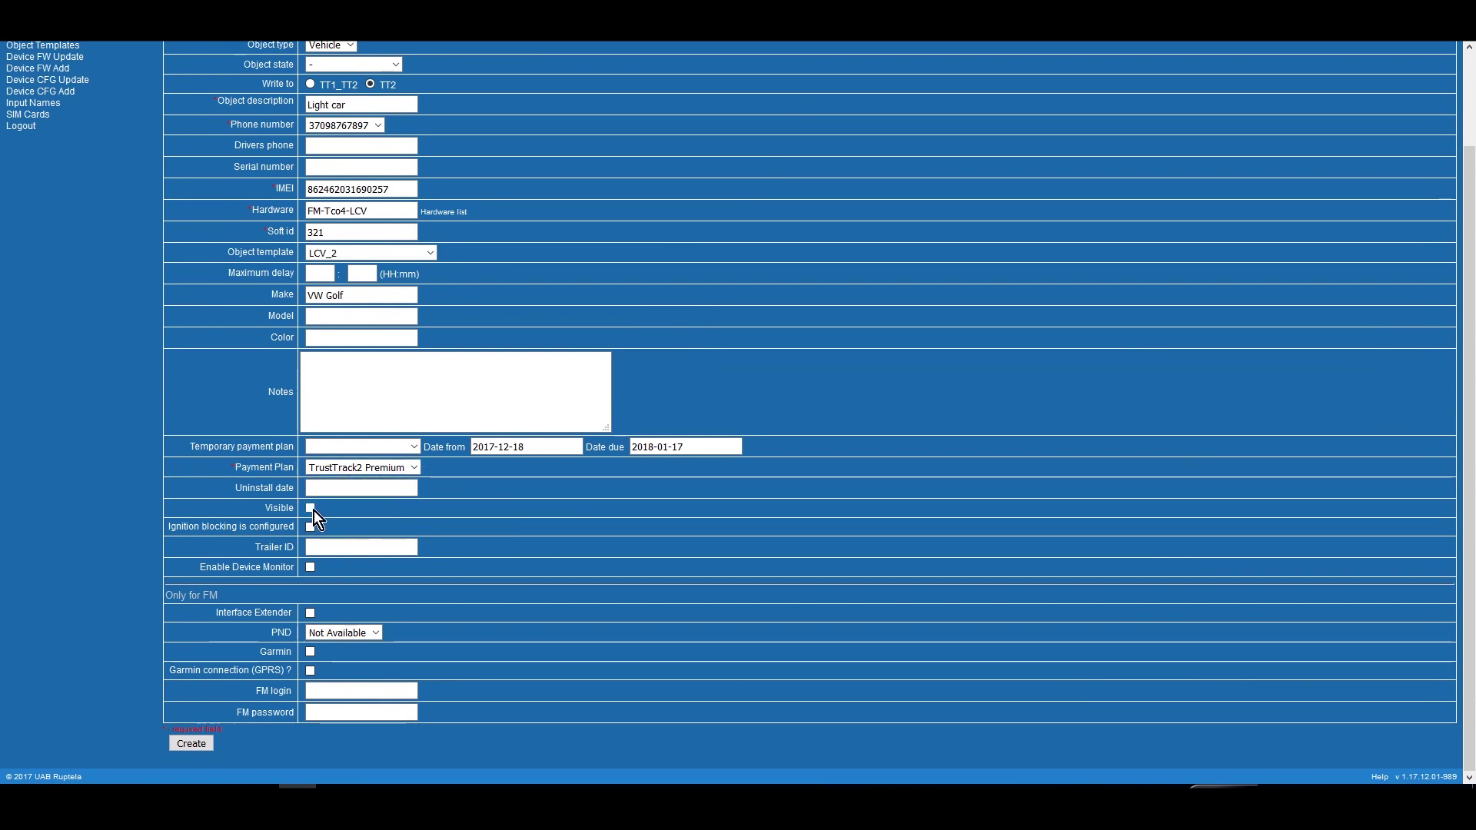
click(191, 743)
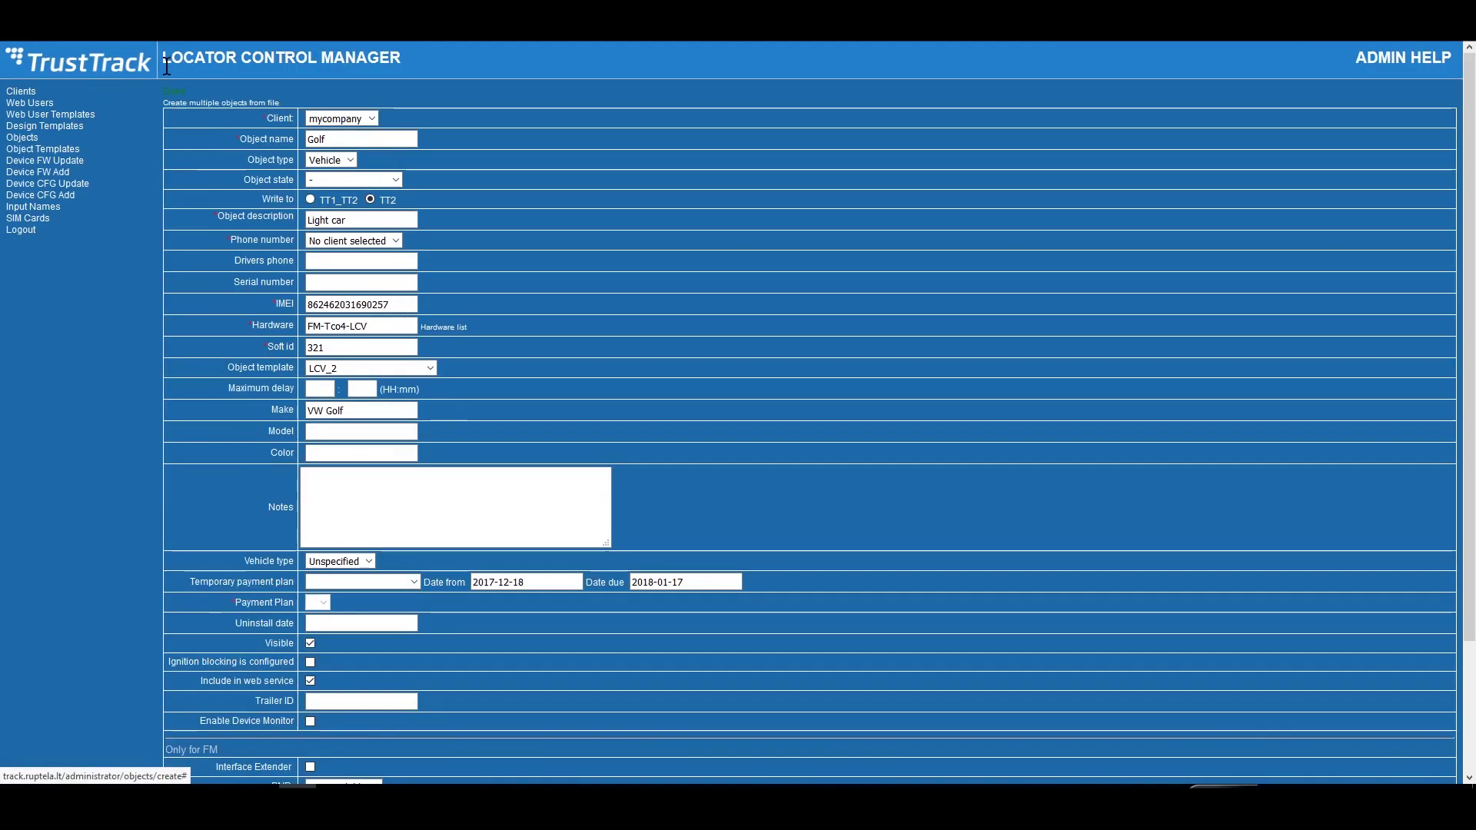
drag(189, 92, 160, 98)
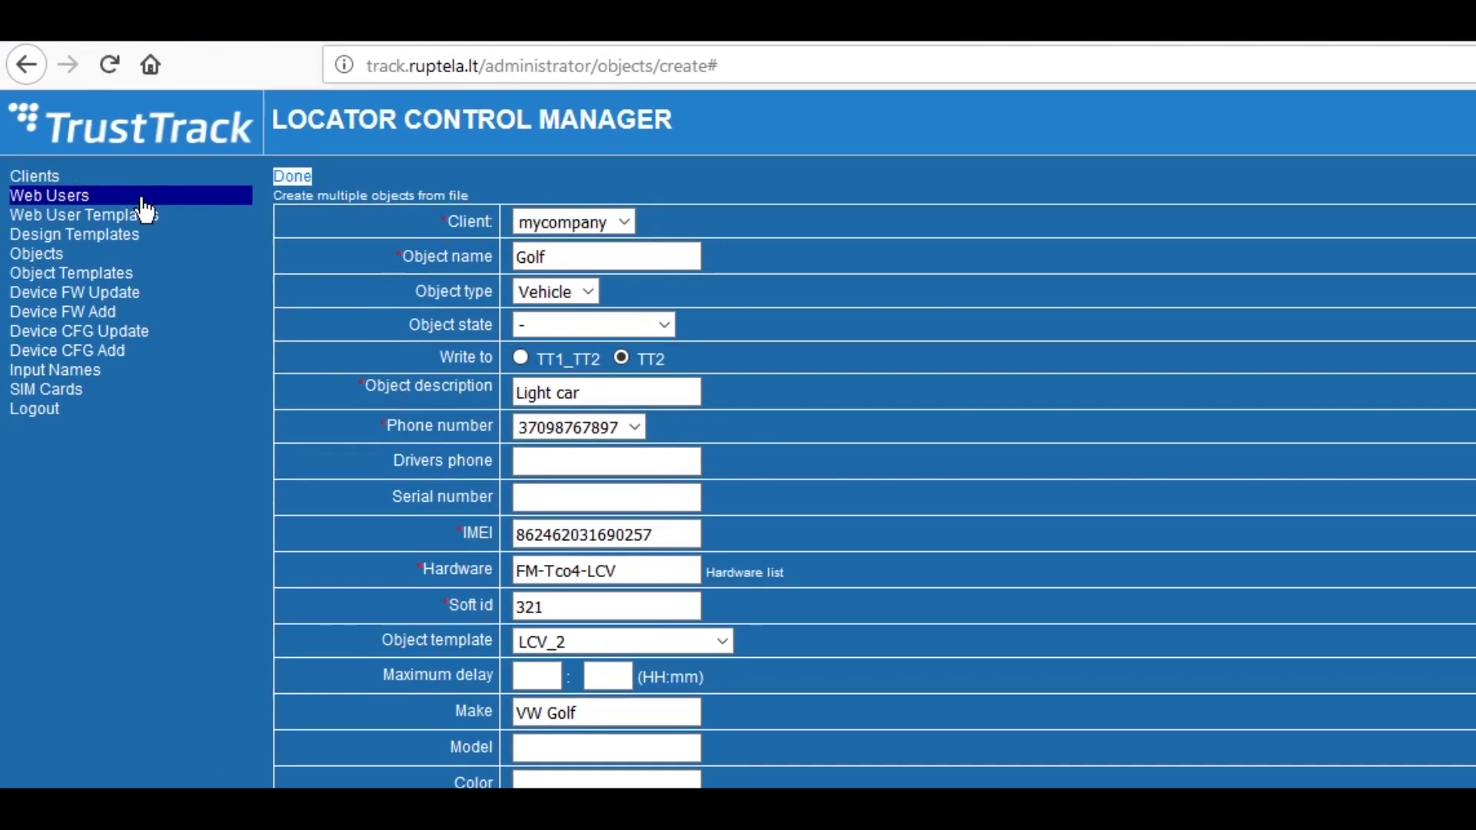
- Start a new web user and assign it to the client mycompany
click(141, 197)
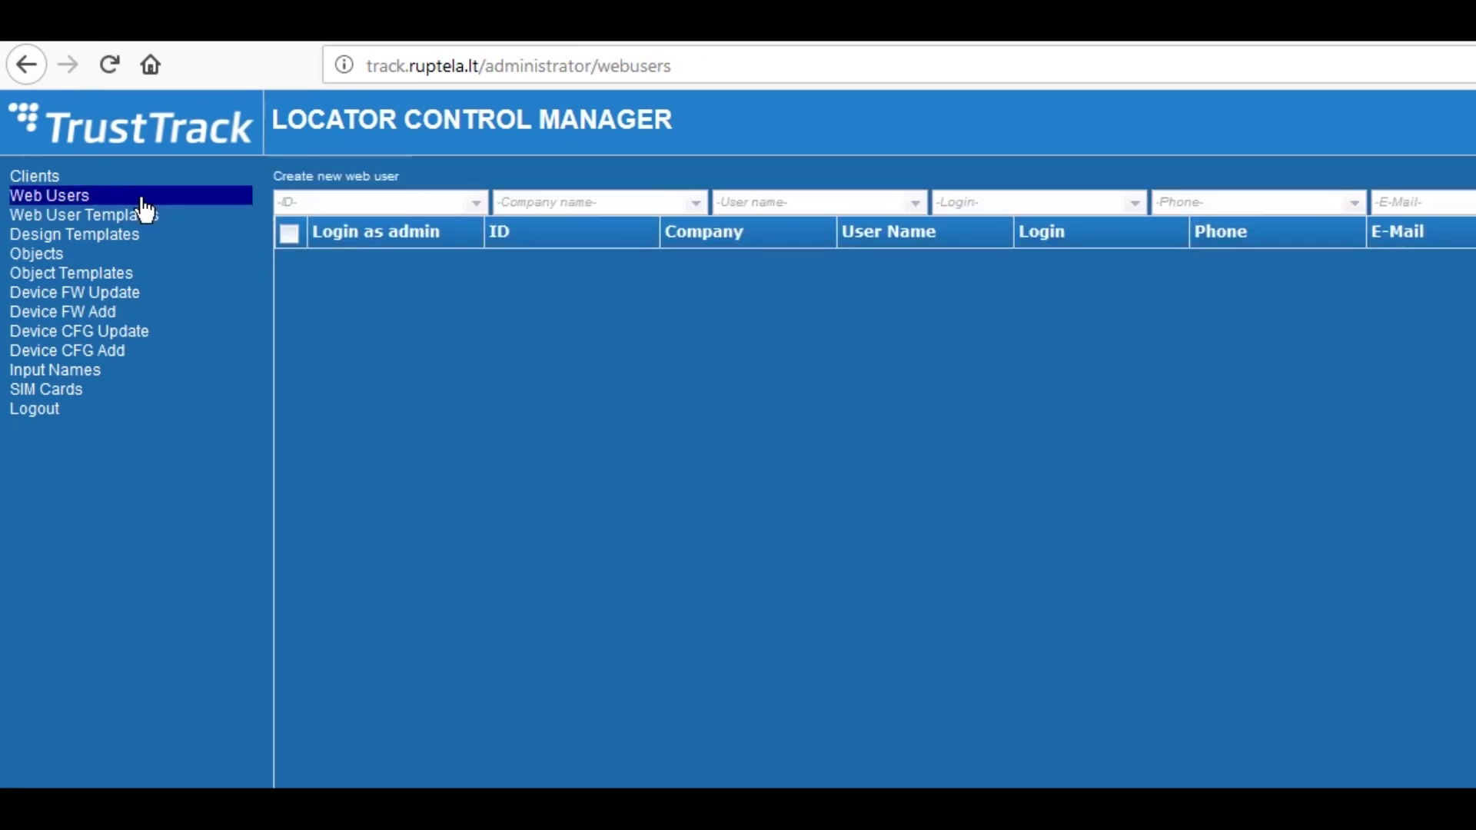
click(380, 185)
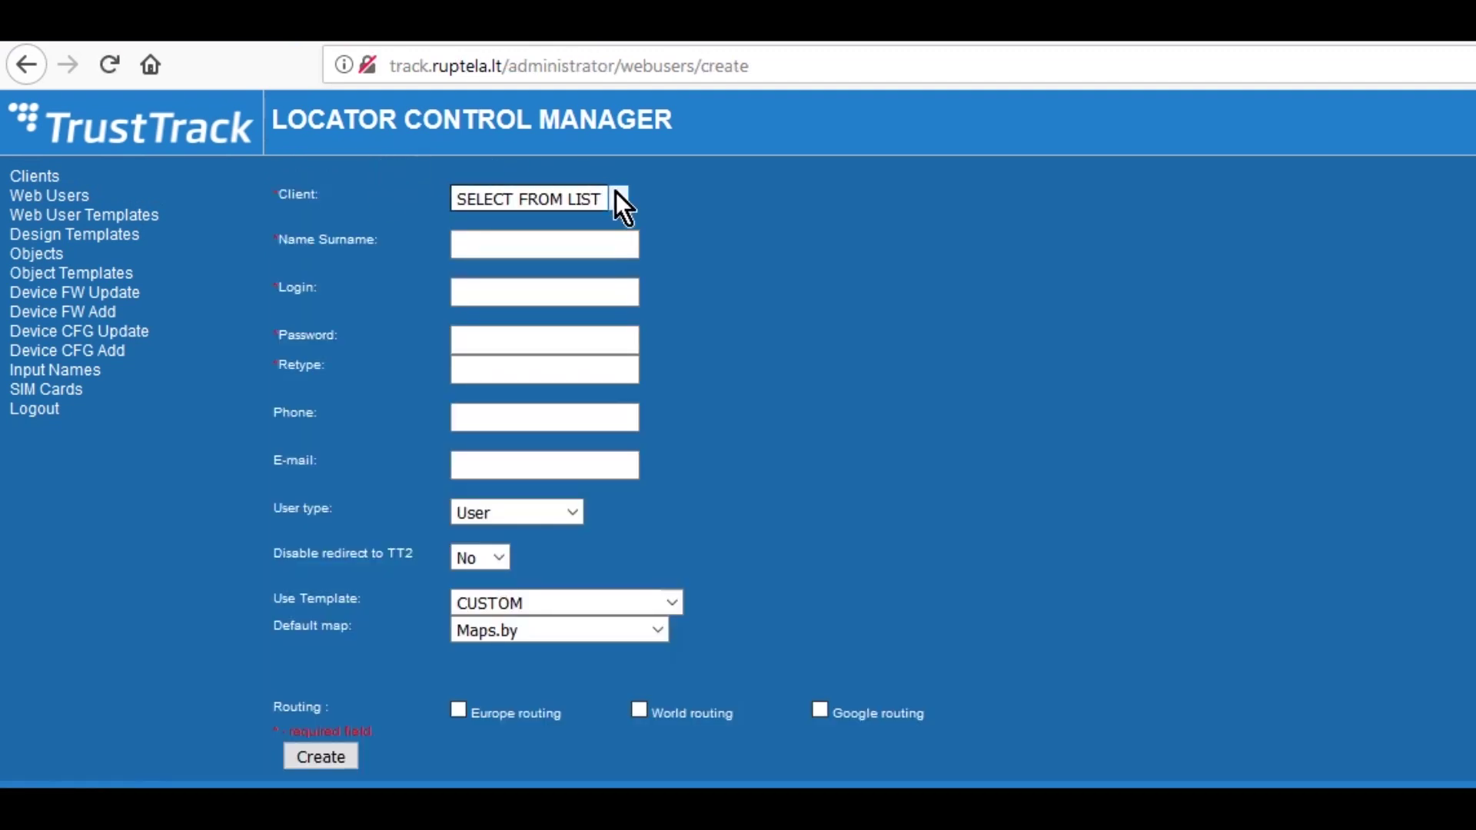
click(620, 197)
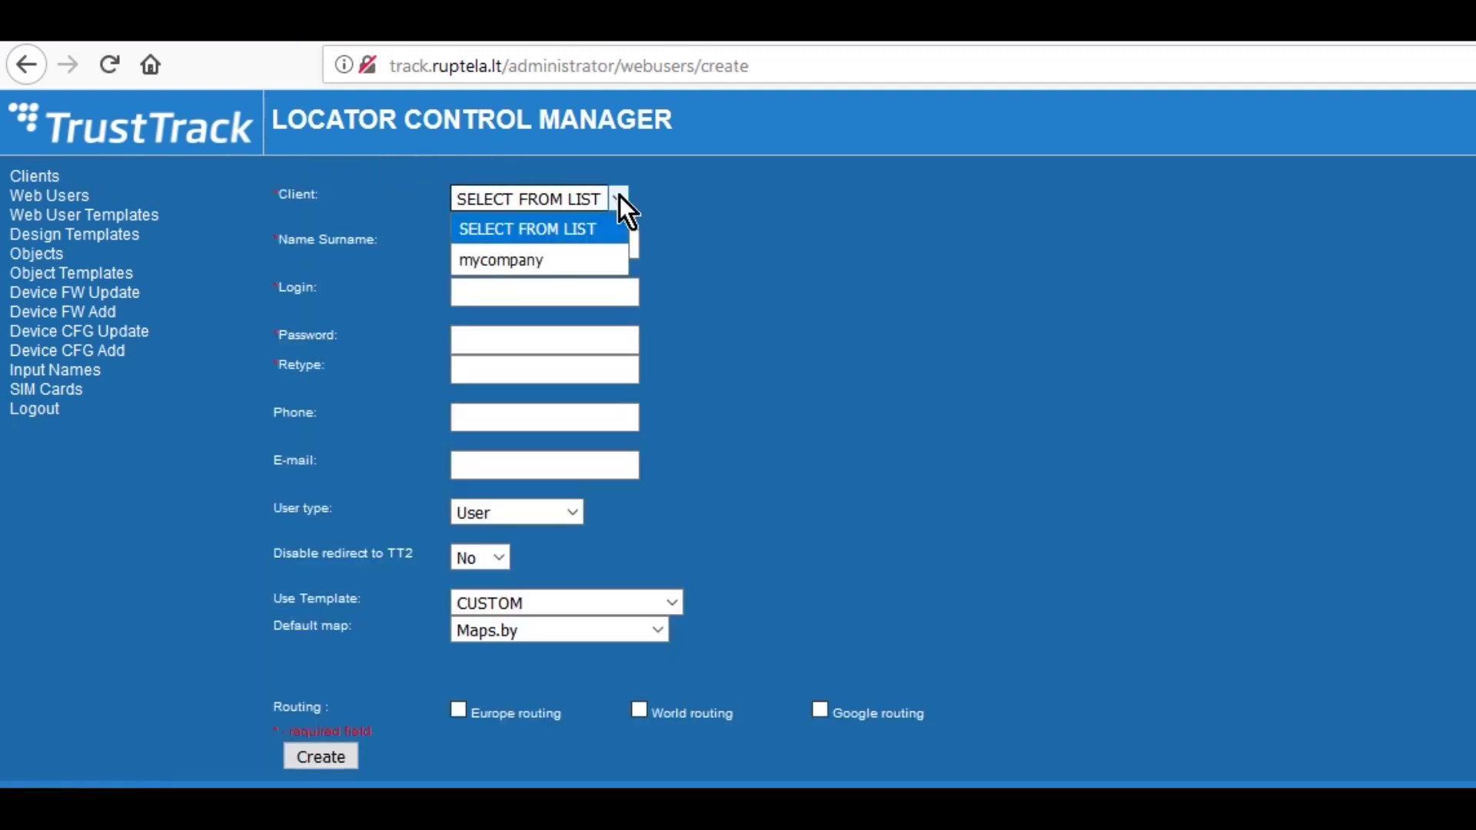
click(583, 261)
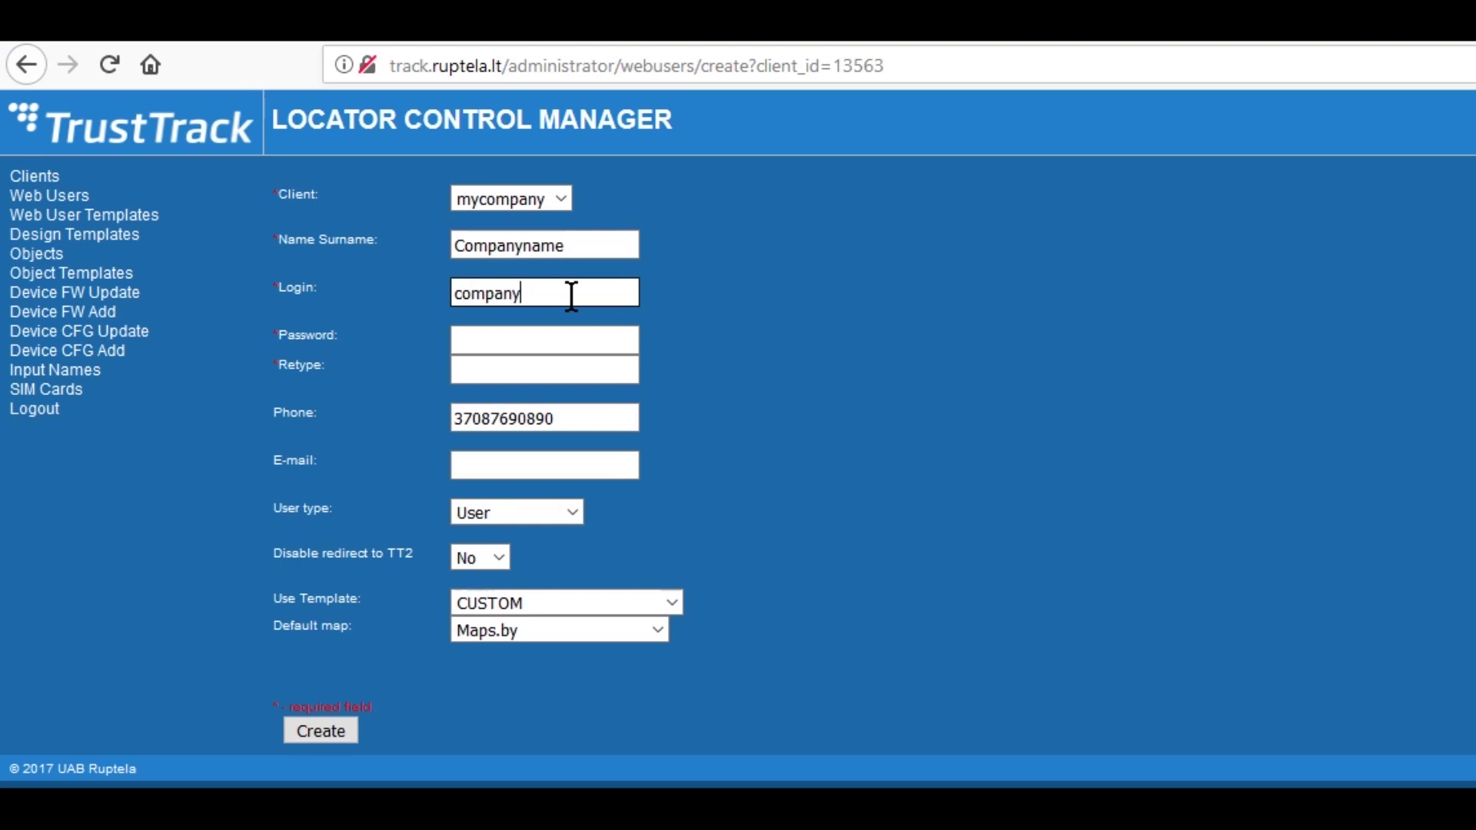
- Enter and confirm the new user's password, then fill in the phone number
click(565, 339)
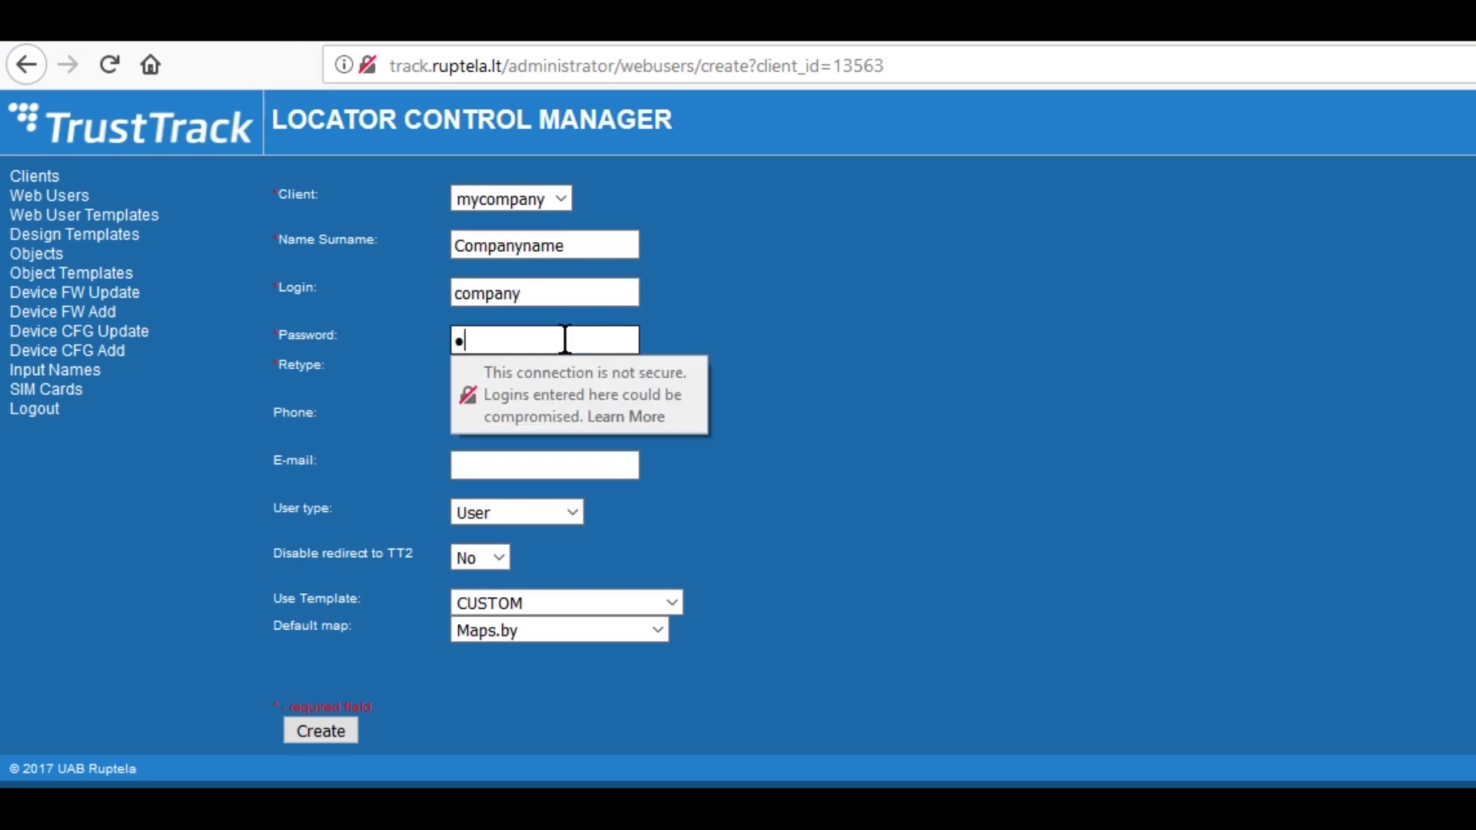
click(550, 375)
text(co)
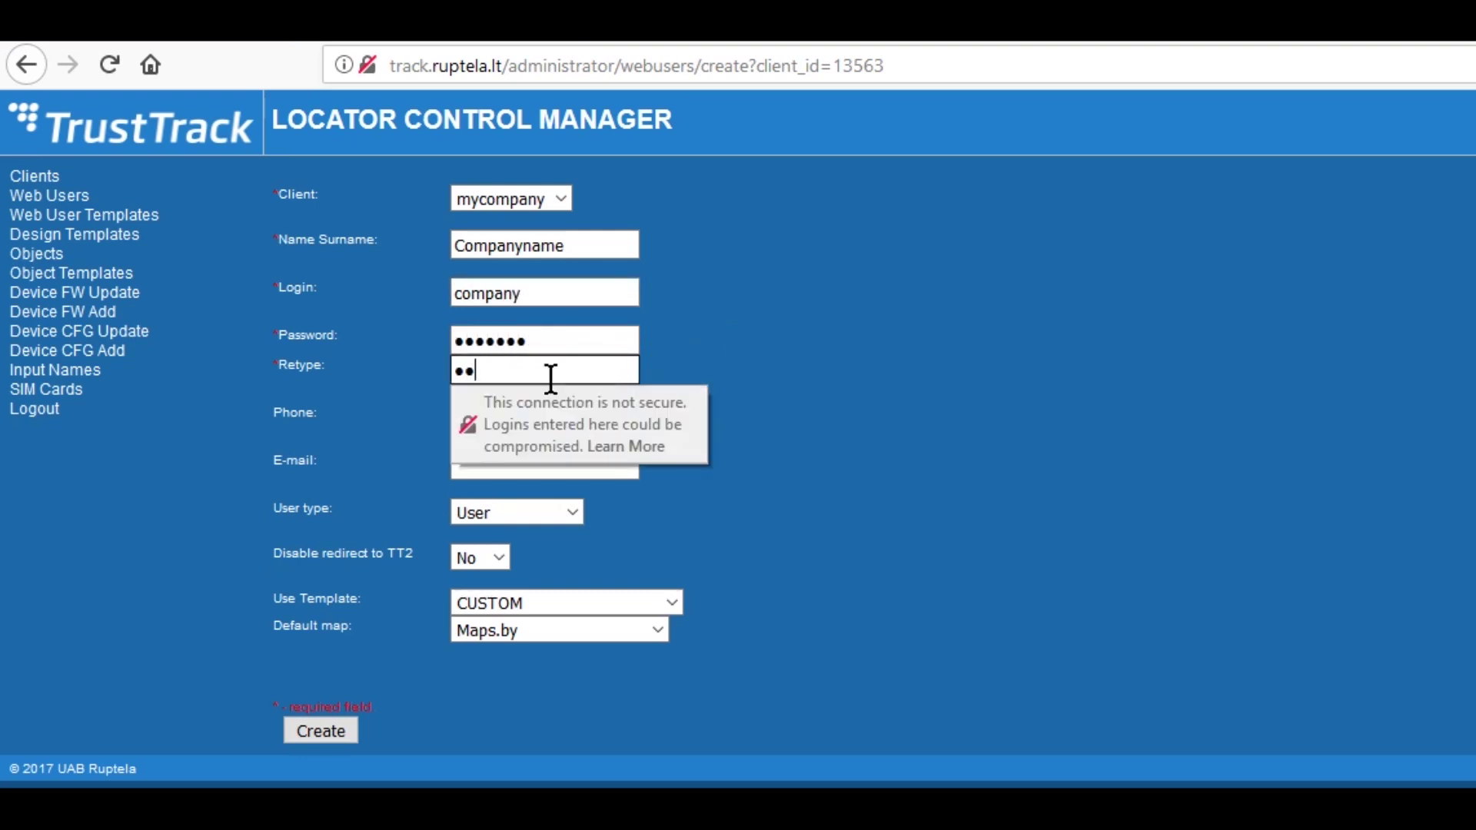
click(626, 341)
text(1)
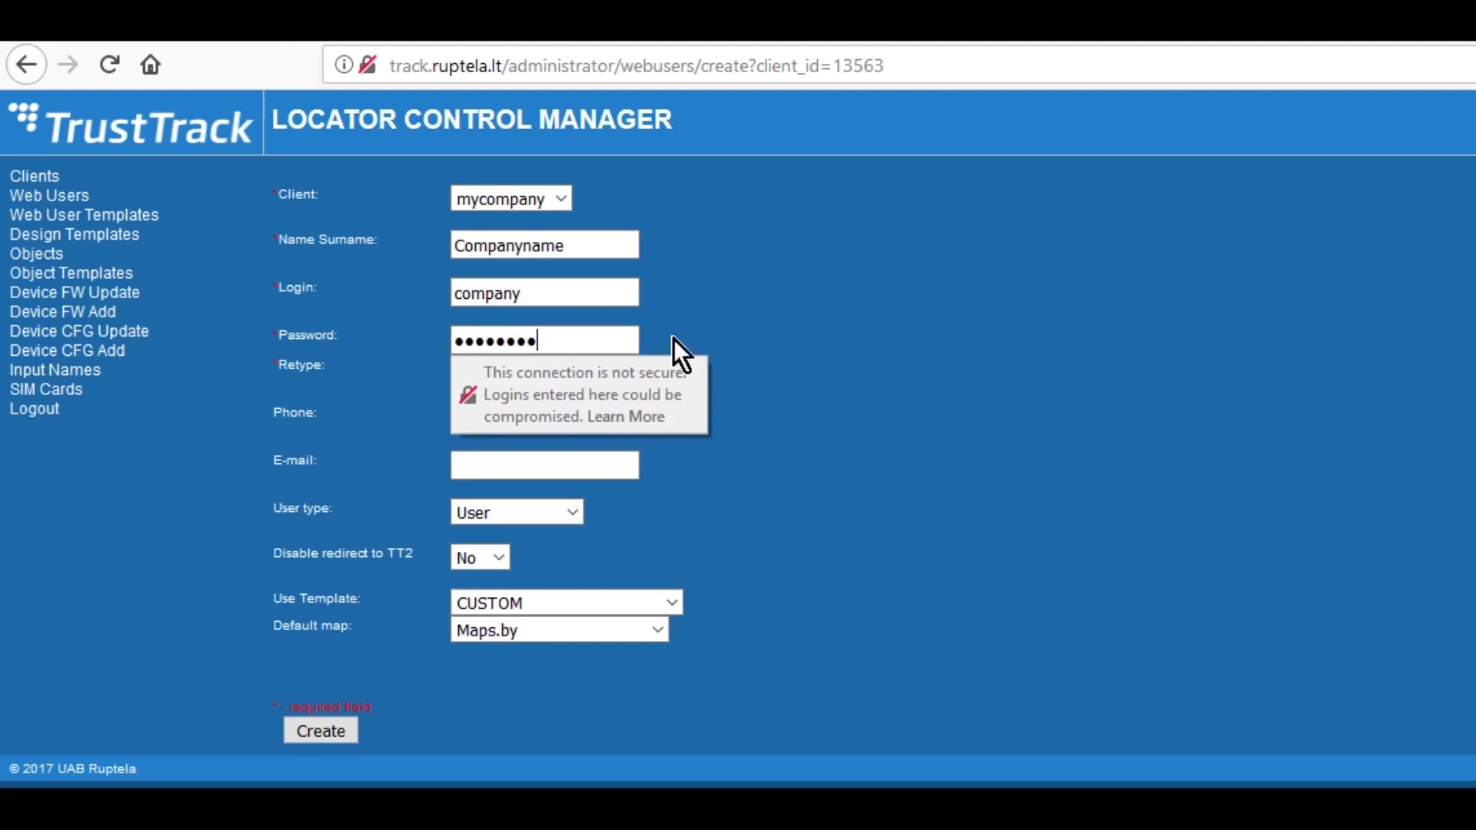
key(Tab)
text(1)
key(Tab)
- Set the user type to Administrator and create the web user
click(609, 462)
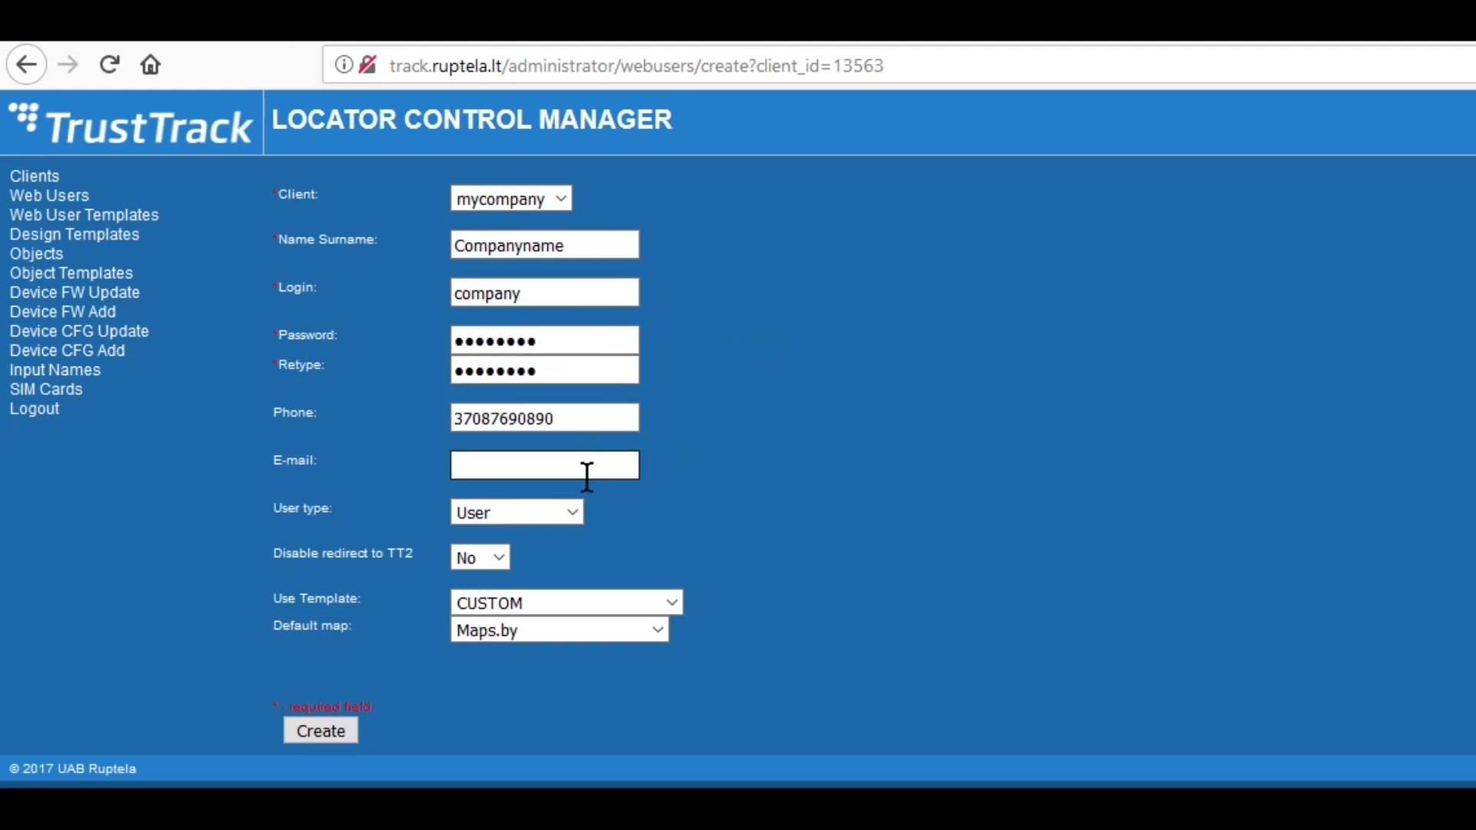
click(579, 512)
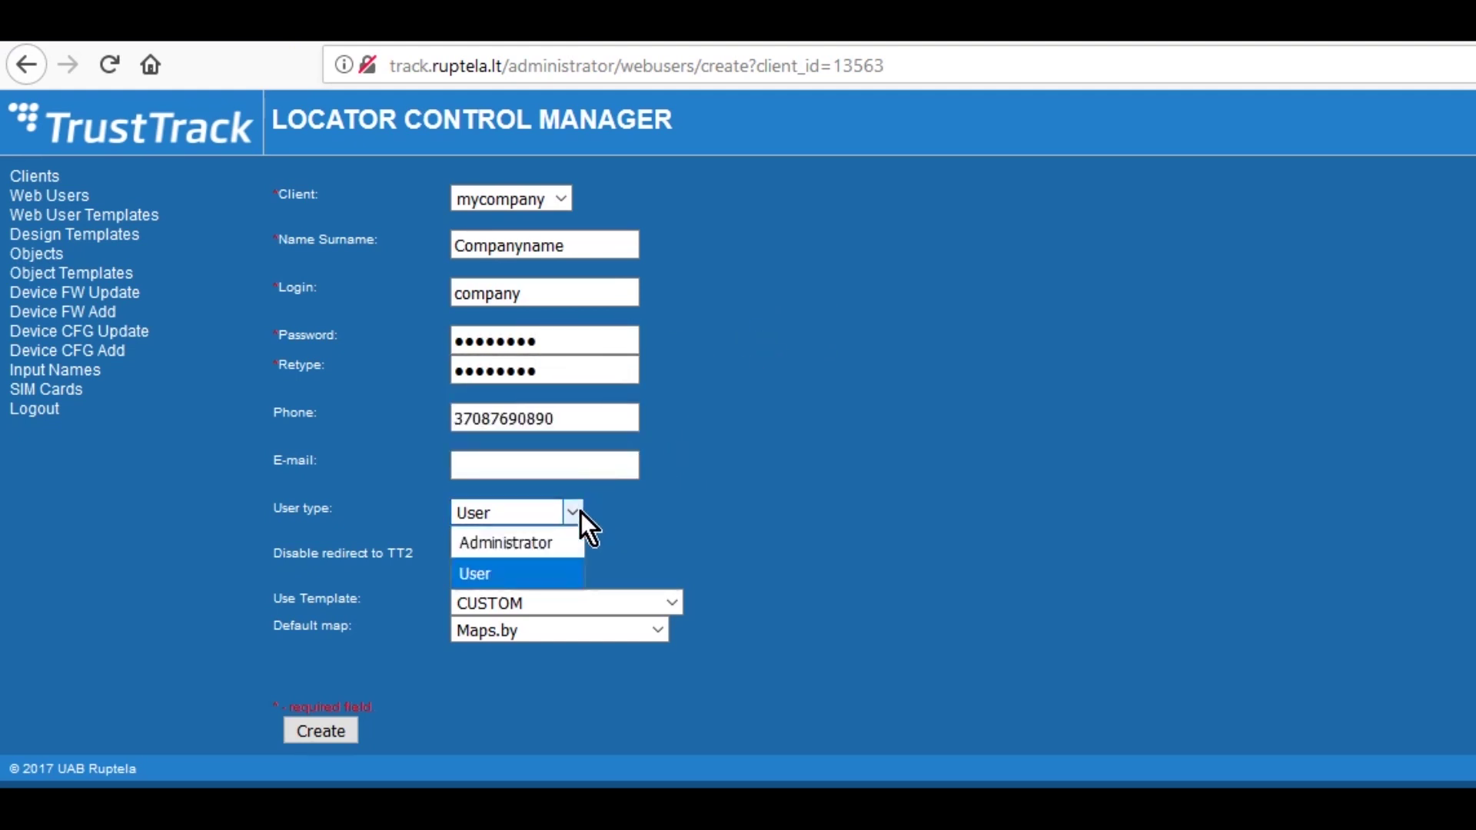
click(547, 538)
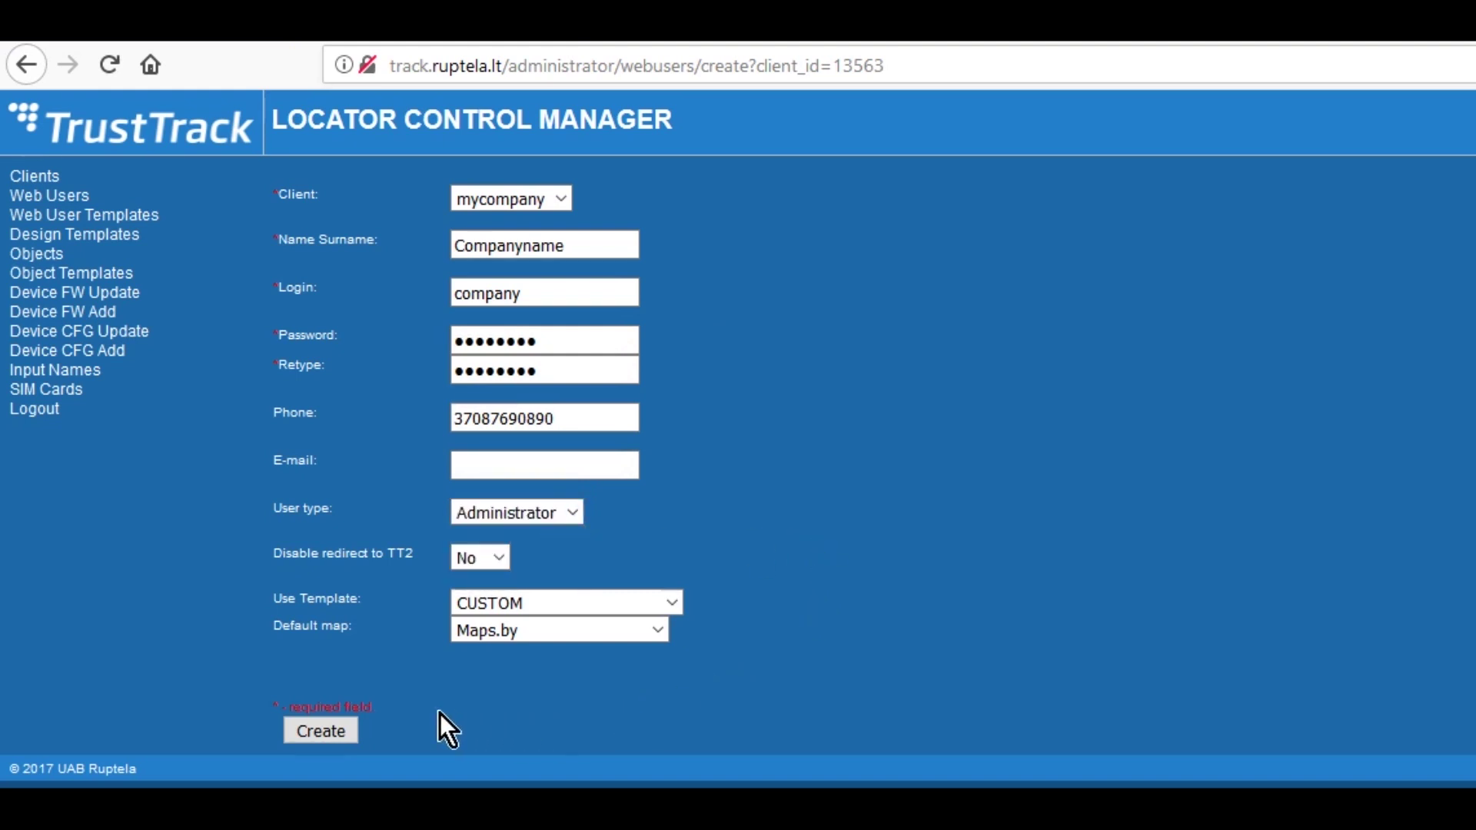
click(337, 730)
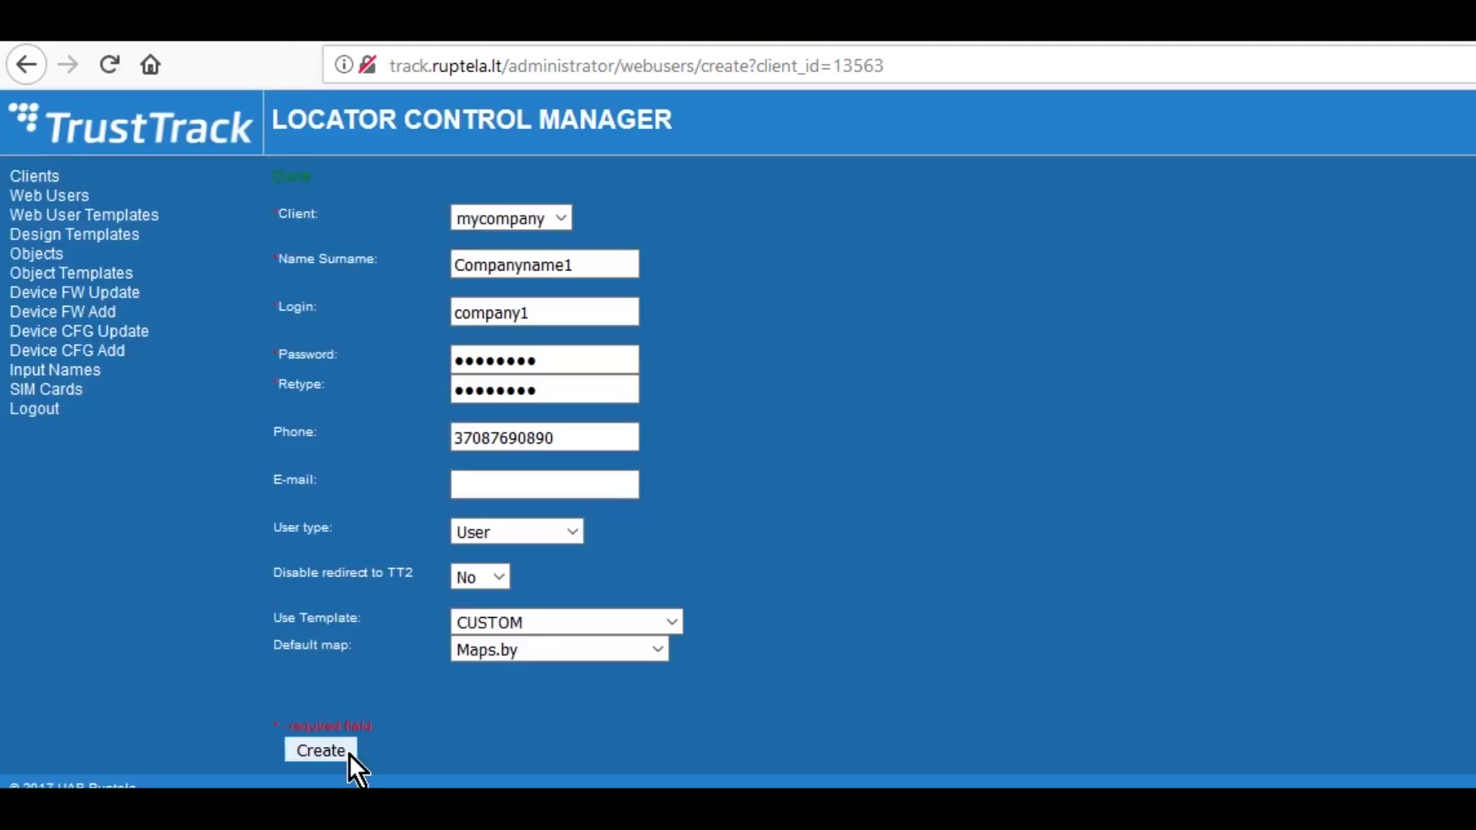
drag(292, 177, 259, 178)
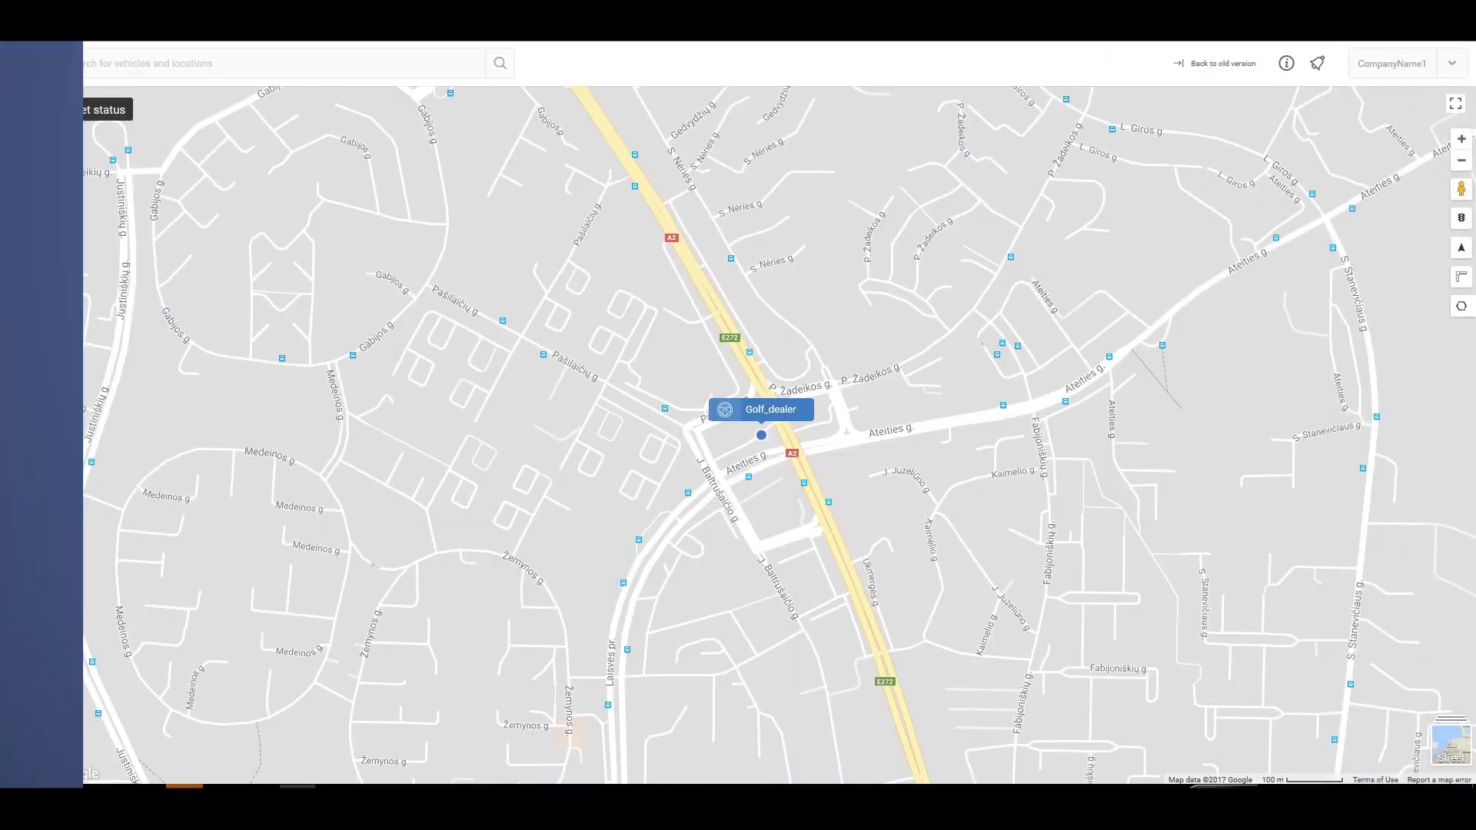
- Export Golf_dealer's coordinate analysis for 18/12/2017 from its History tab to golf-dealer-coordinates.xlsx
click(23, 112)
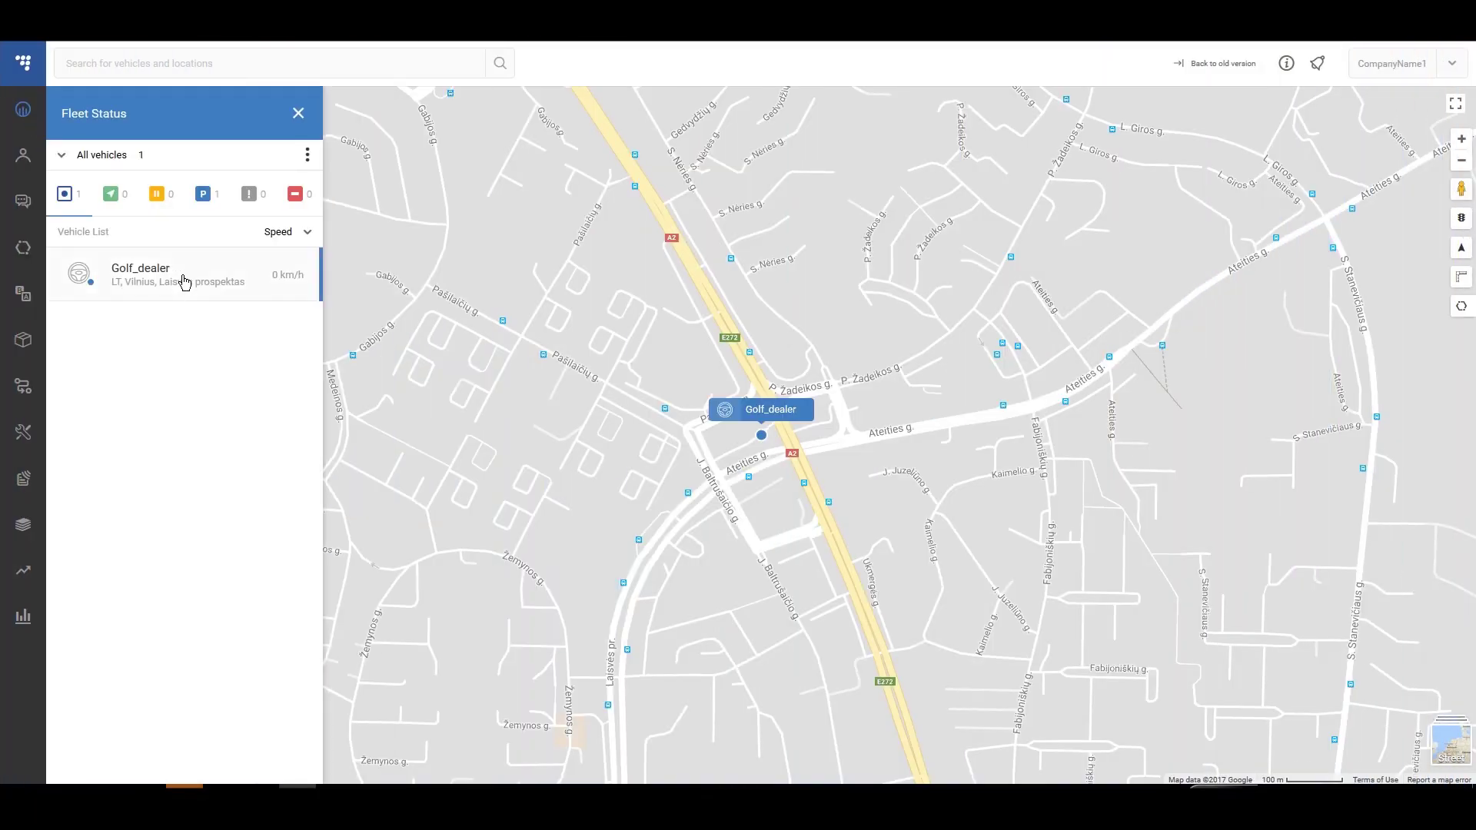
click(185, 281)
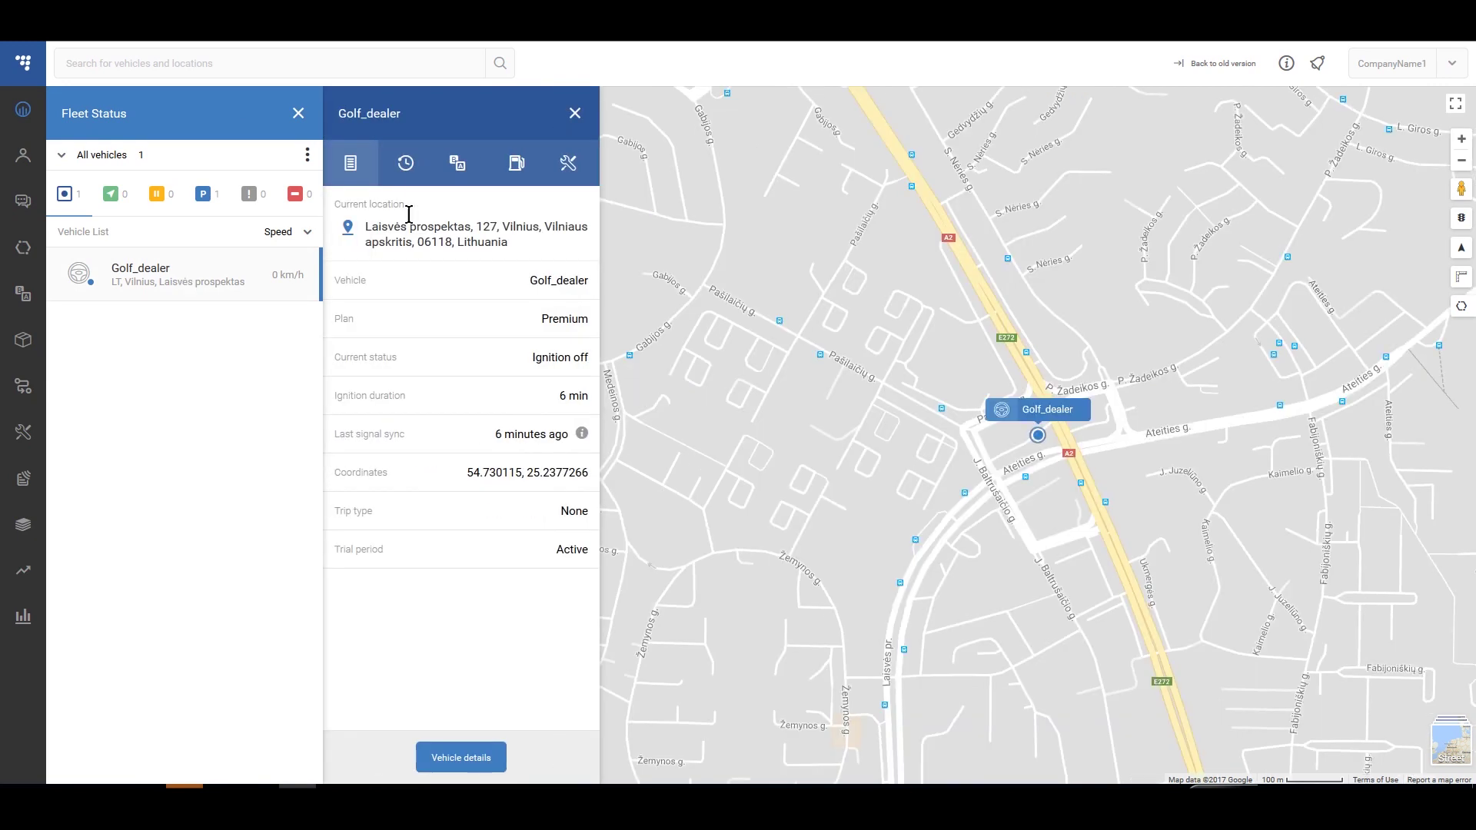
click(408, 164)
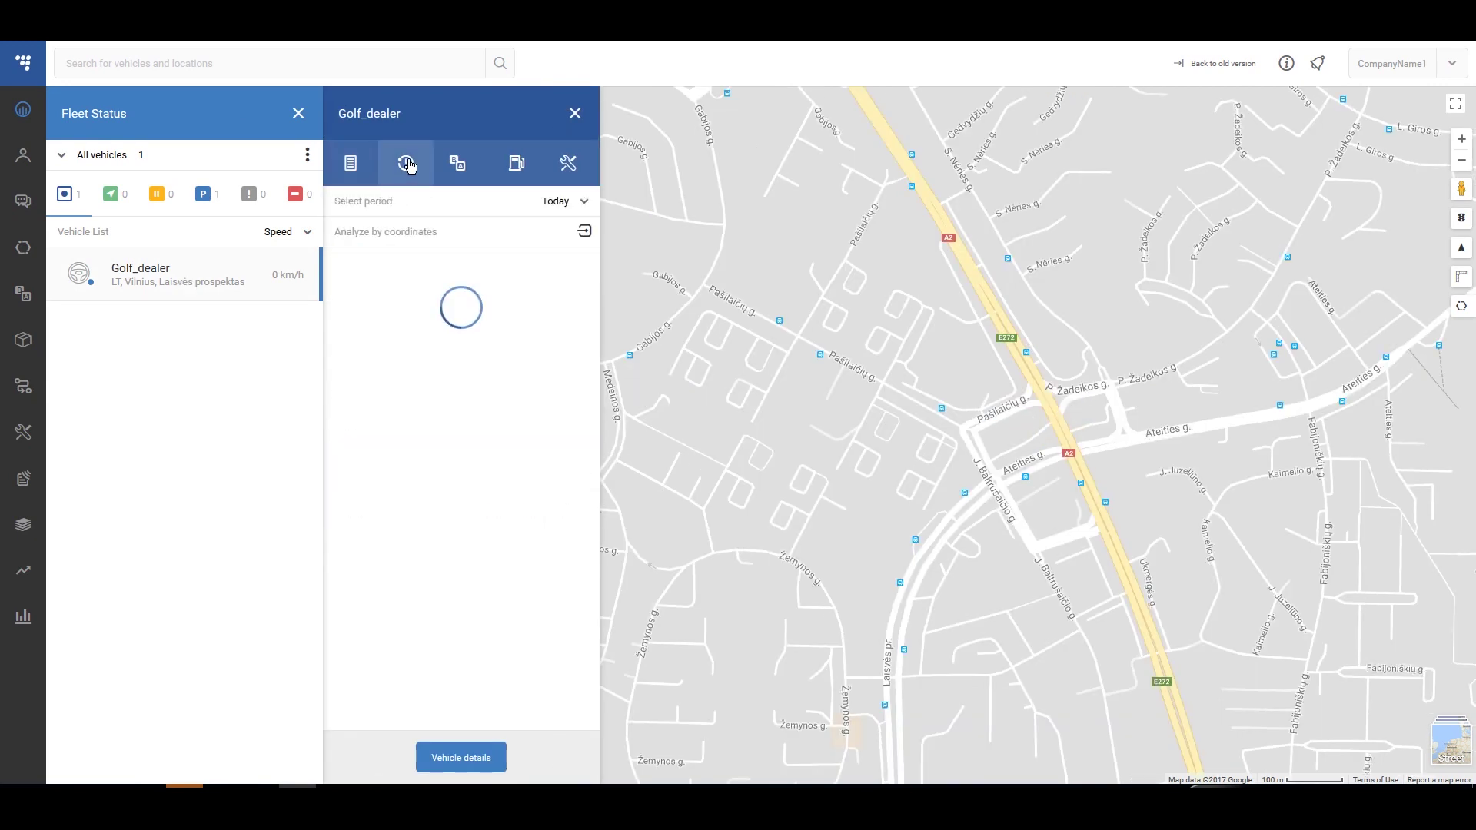
click(585, 233)
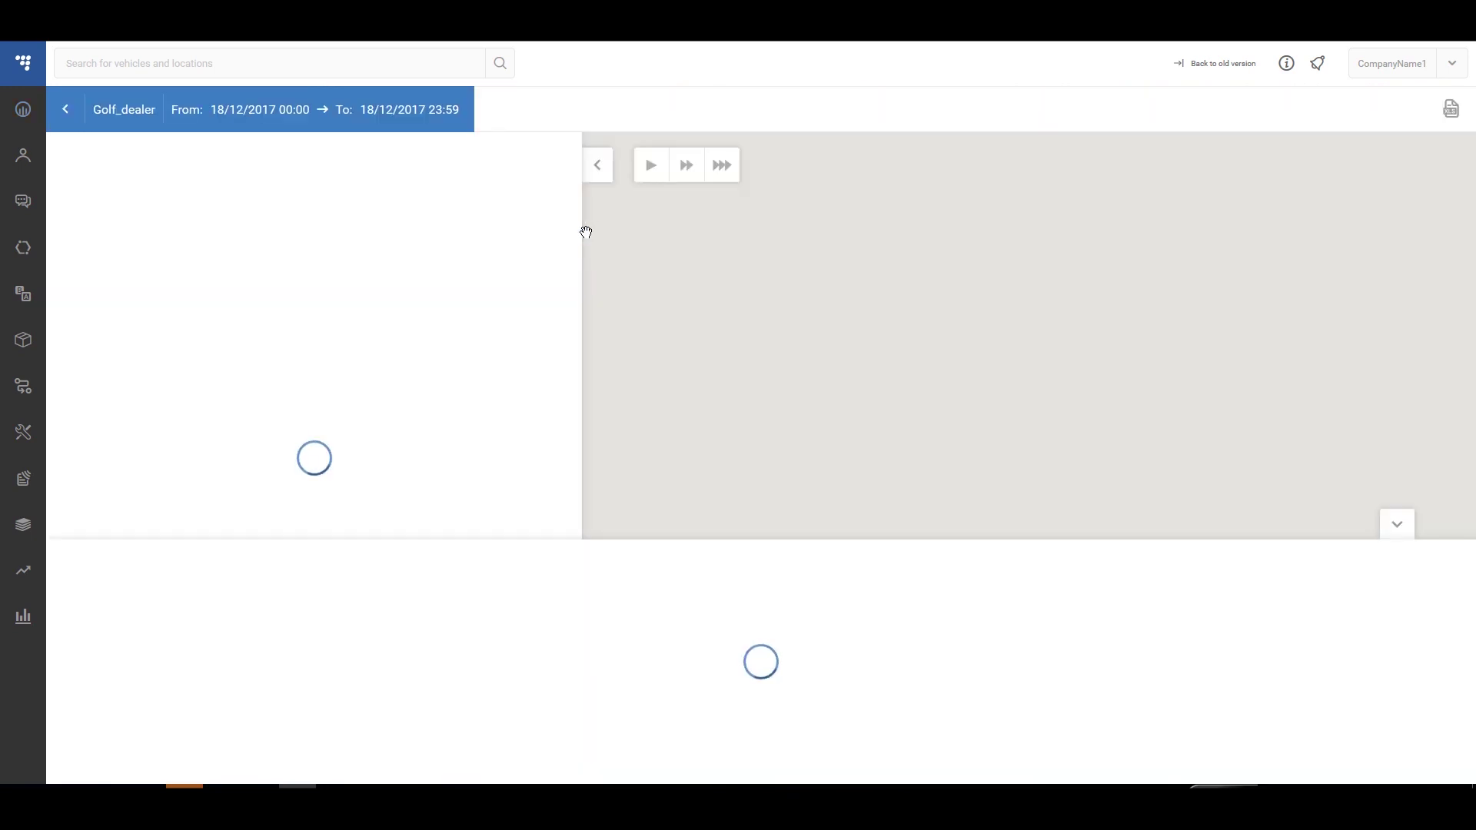
click(1452, 113)
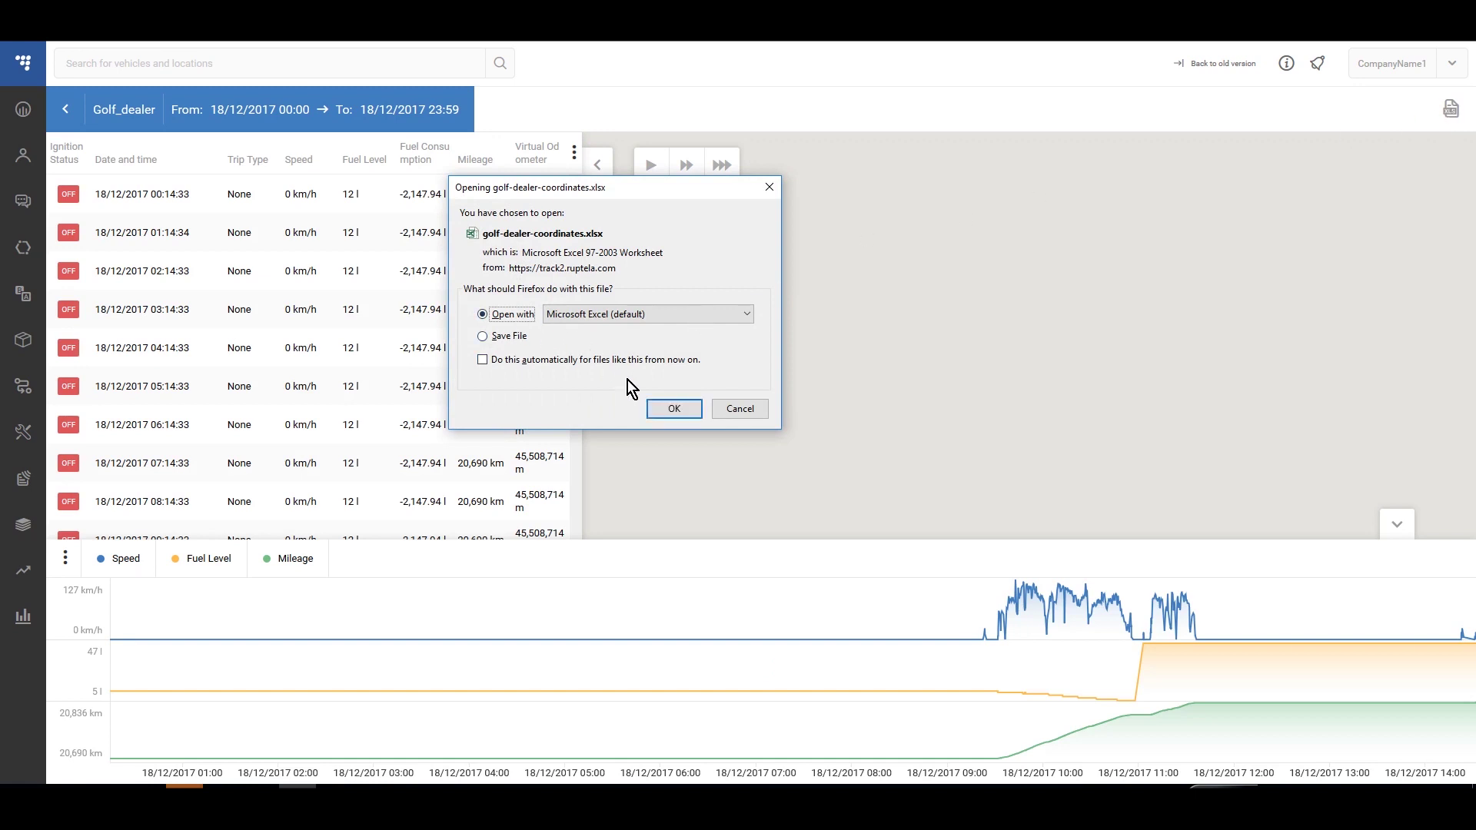
- Open golf-dealer-coordinates.xlsx in Excel despite the format warning and maximize the window
click(675, 410)
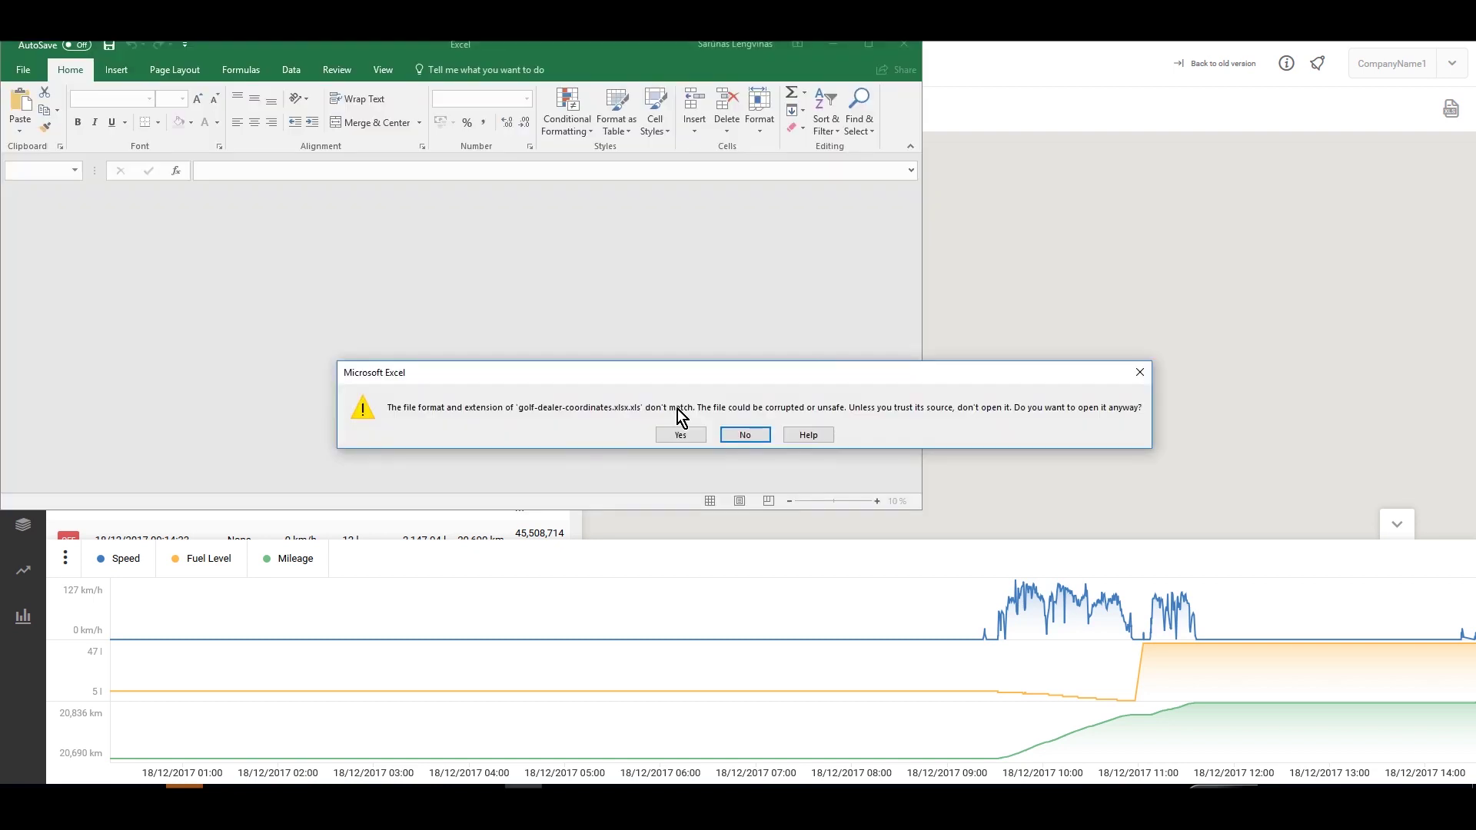
click(681, 435)
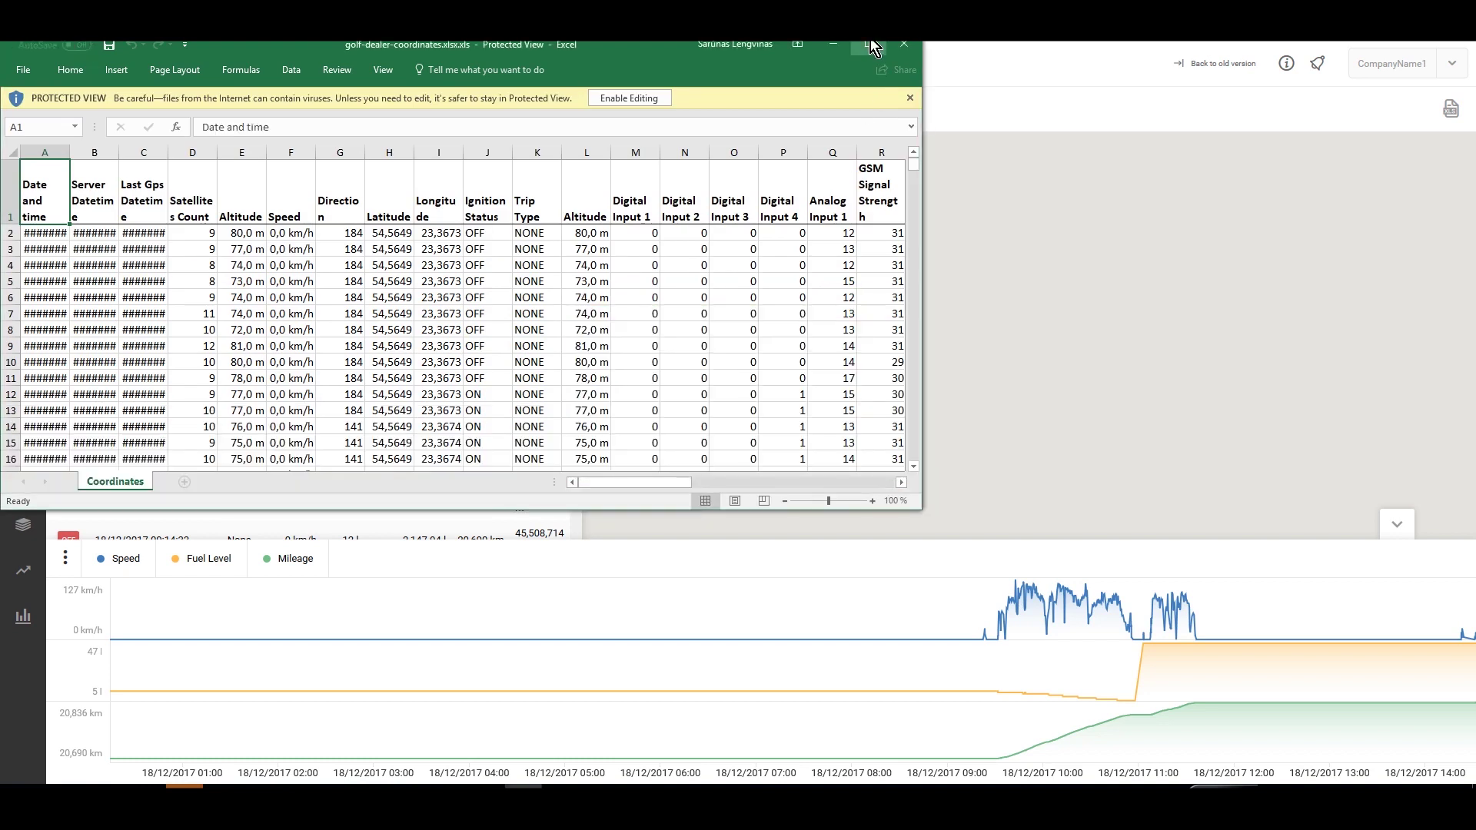
click(870, 41)
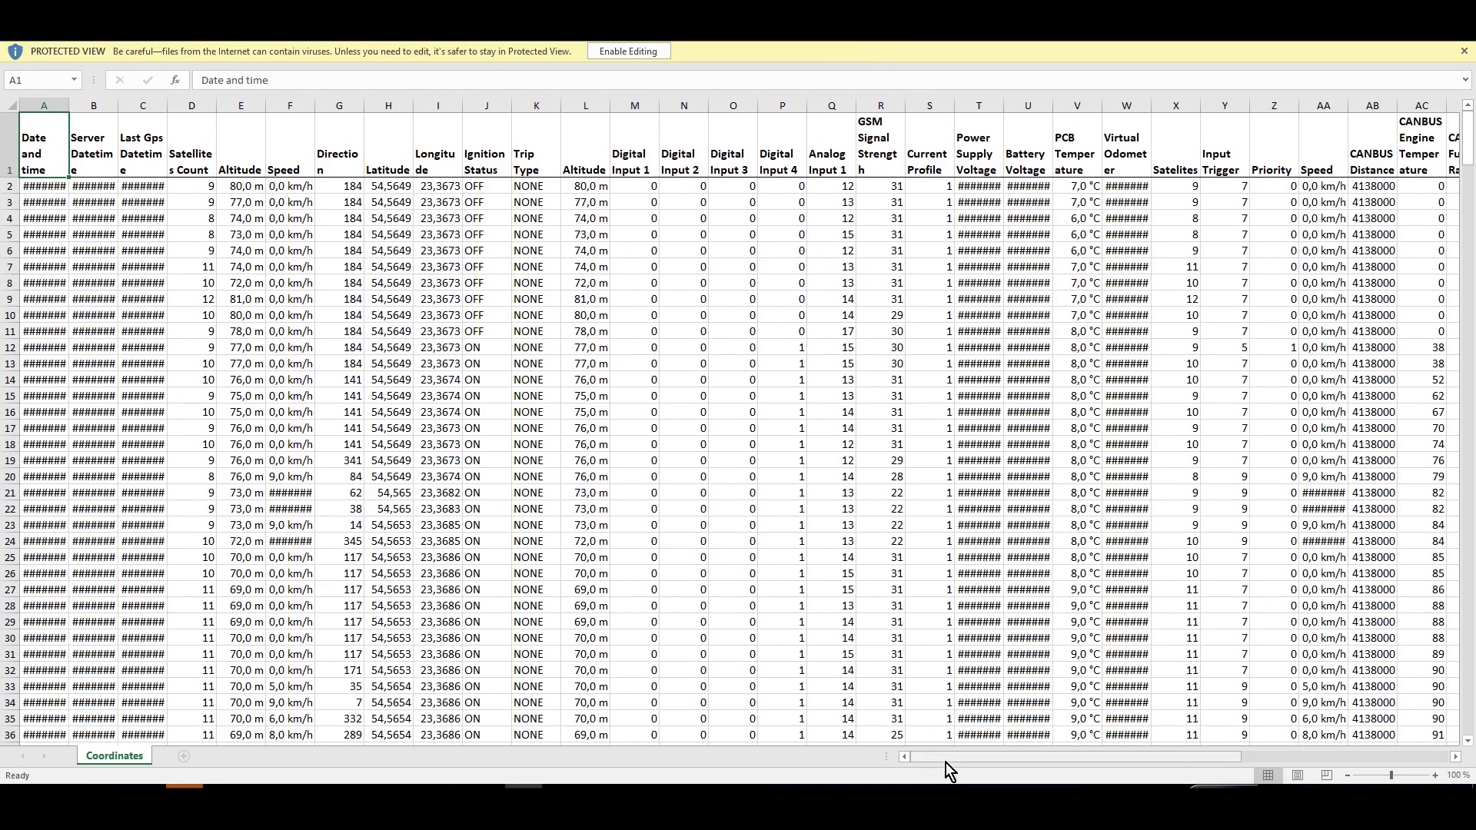
- Review the CANBUS Distance, Engine Temperature, Fuel Rate, Engine RPM and Fuel used columns
drag(946, 762, 1038, 750)
click(981, 103)
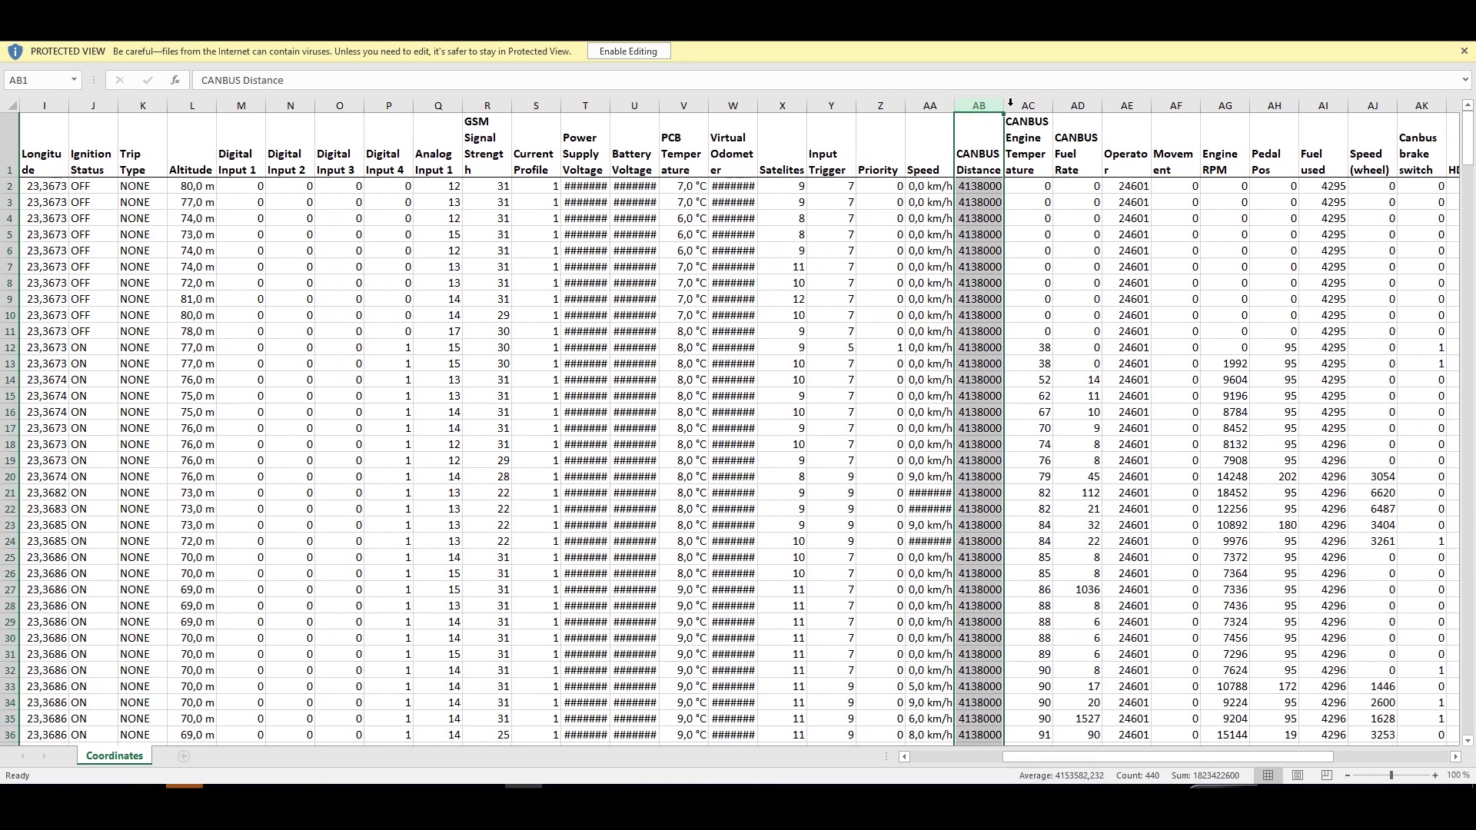
click(1021, 103)
click(1064, 103)
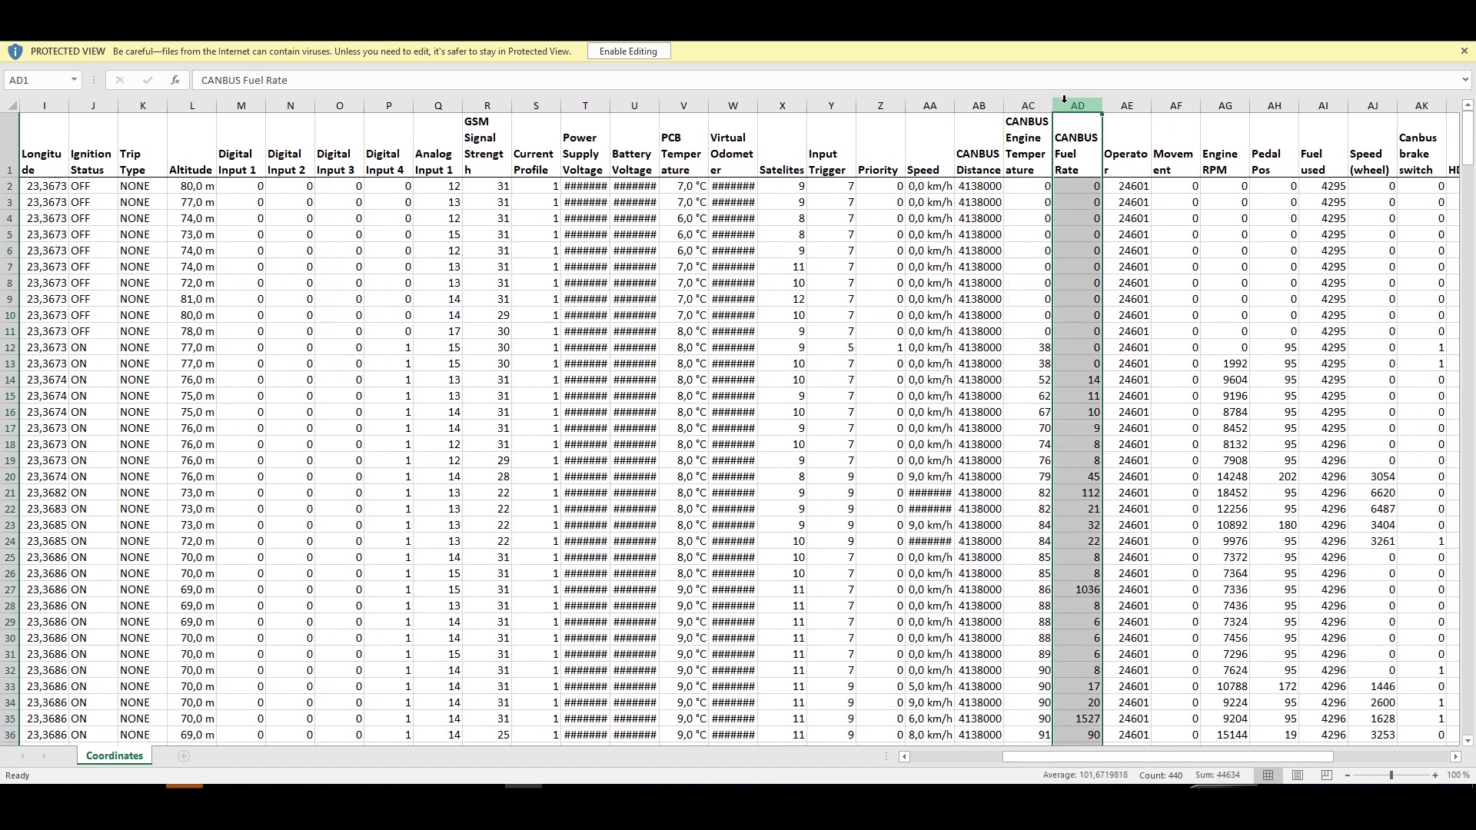
click(1230, 103)
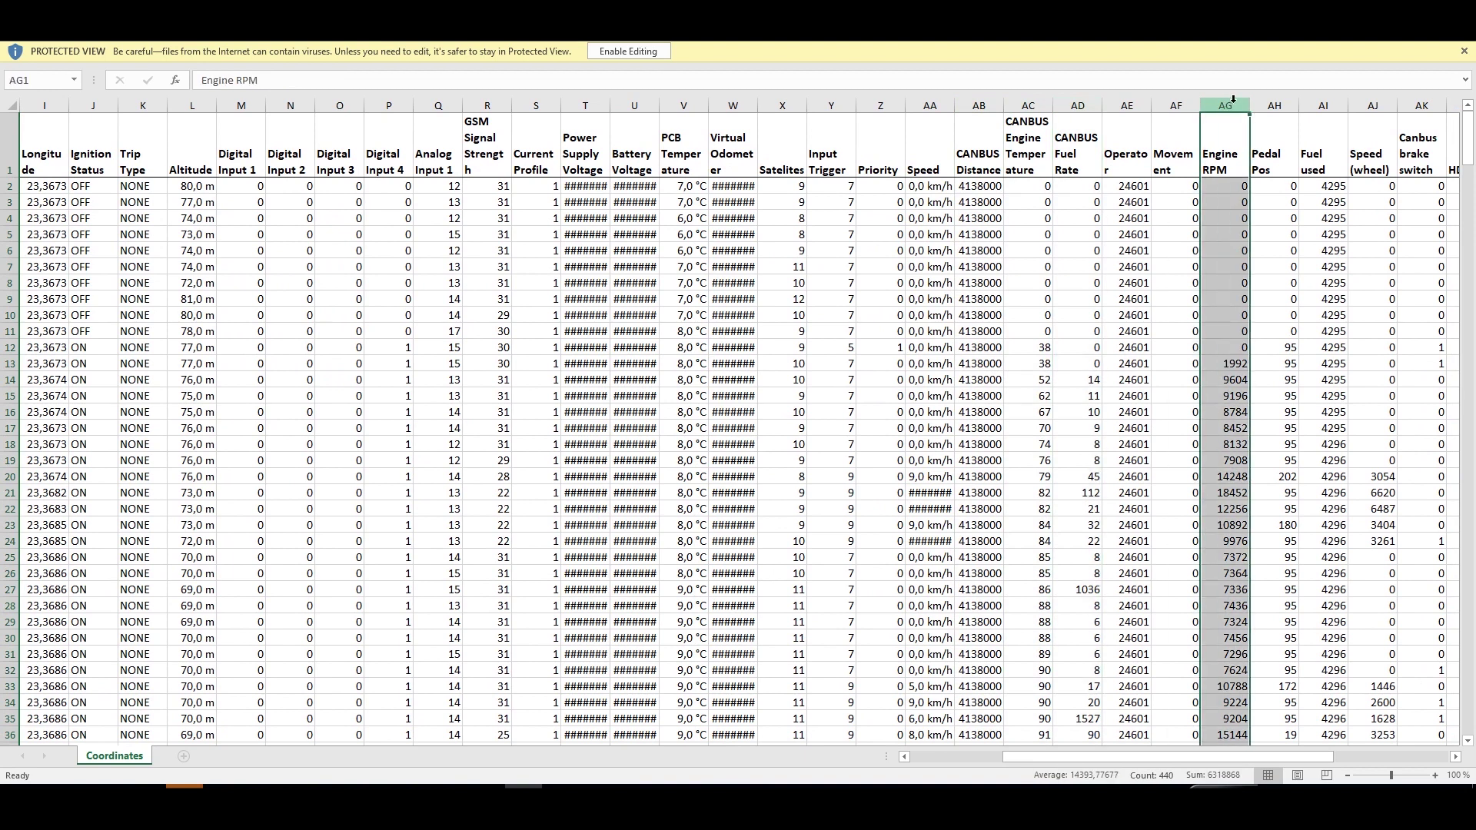
click(1317, 103)
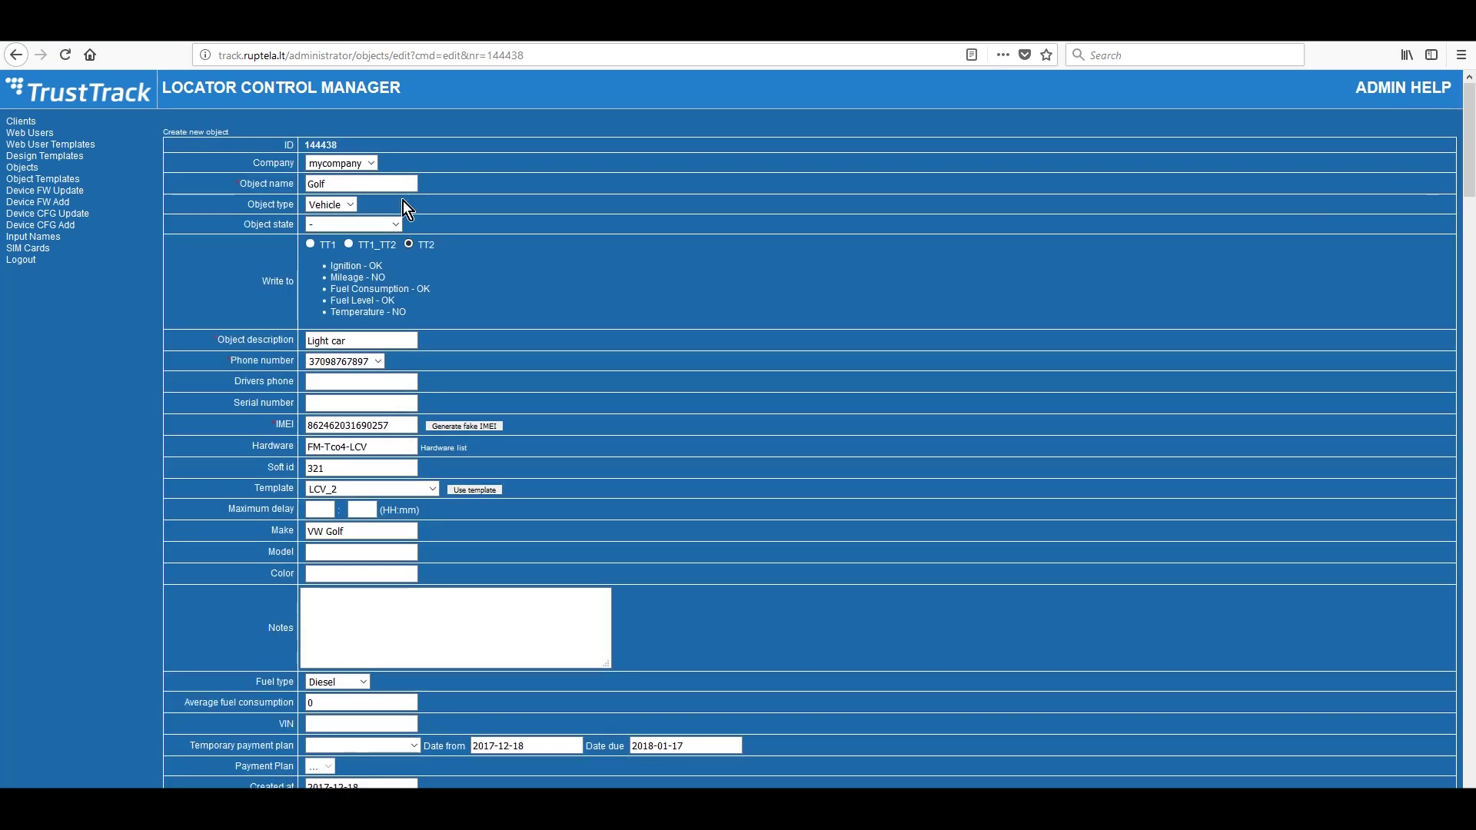
- Rename the Golf object to Golf_dealer, update its make, and save with today's install date
click(382, 184)
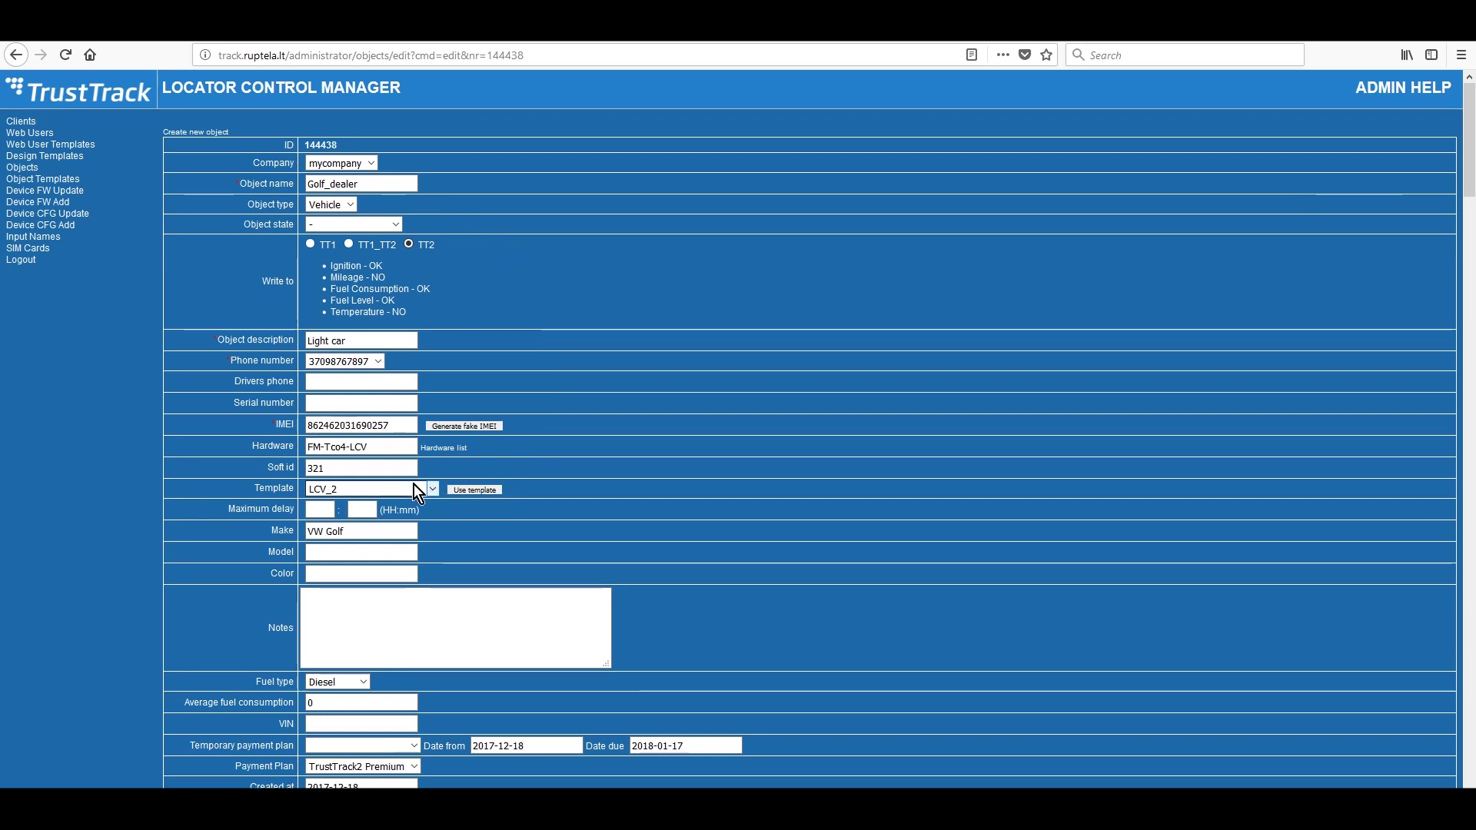
click(367, 531)
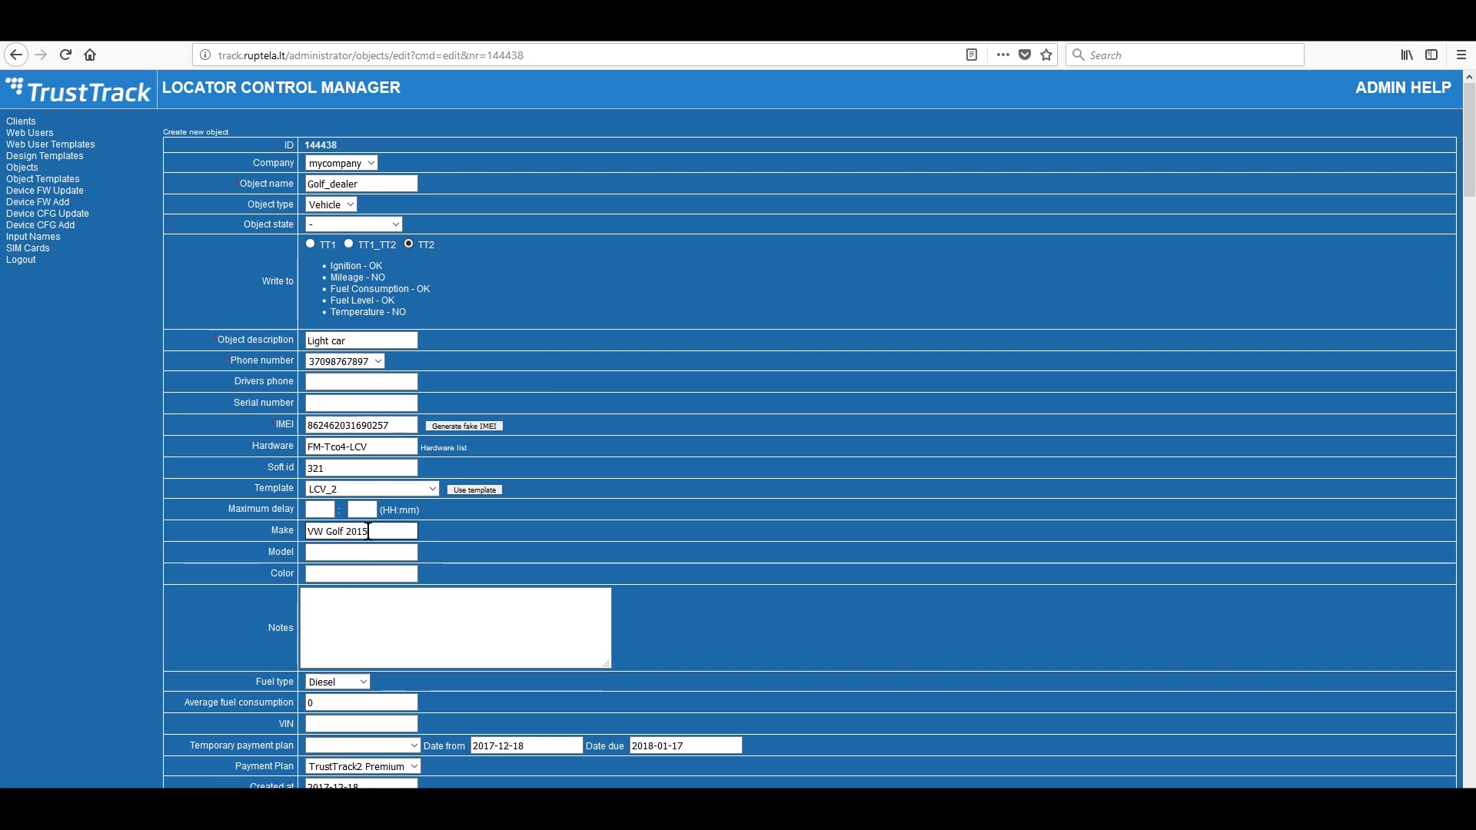
scroll(658, 533, down, 10)
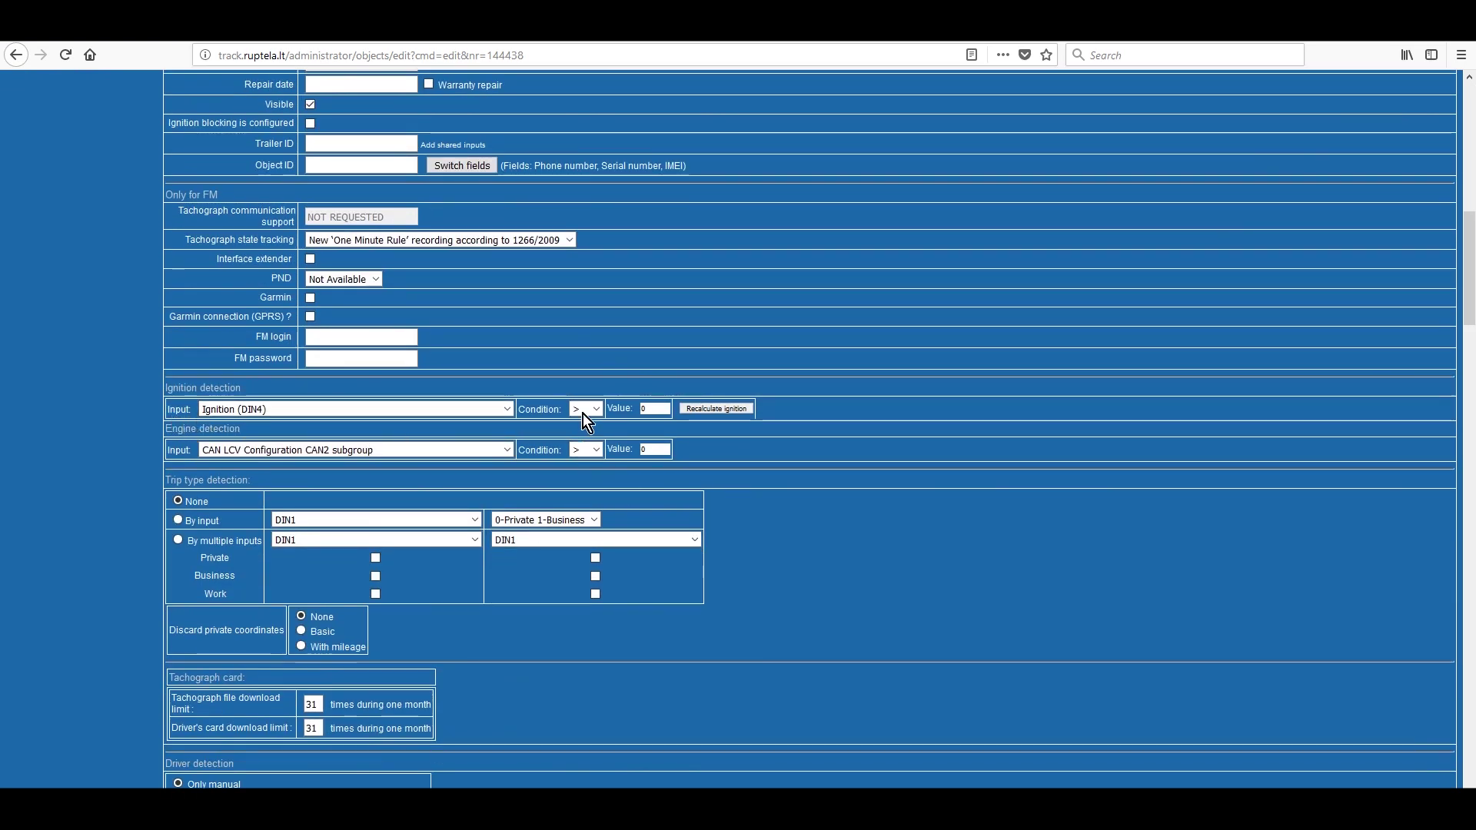
scroll(676, 411, down, 8)
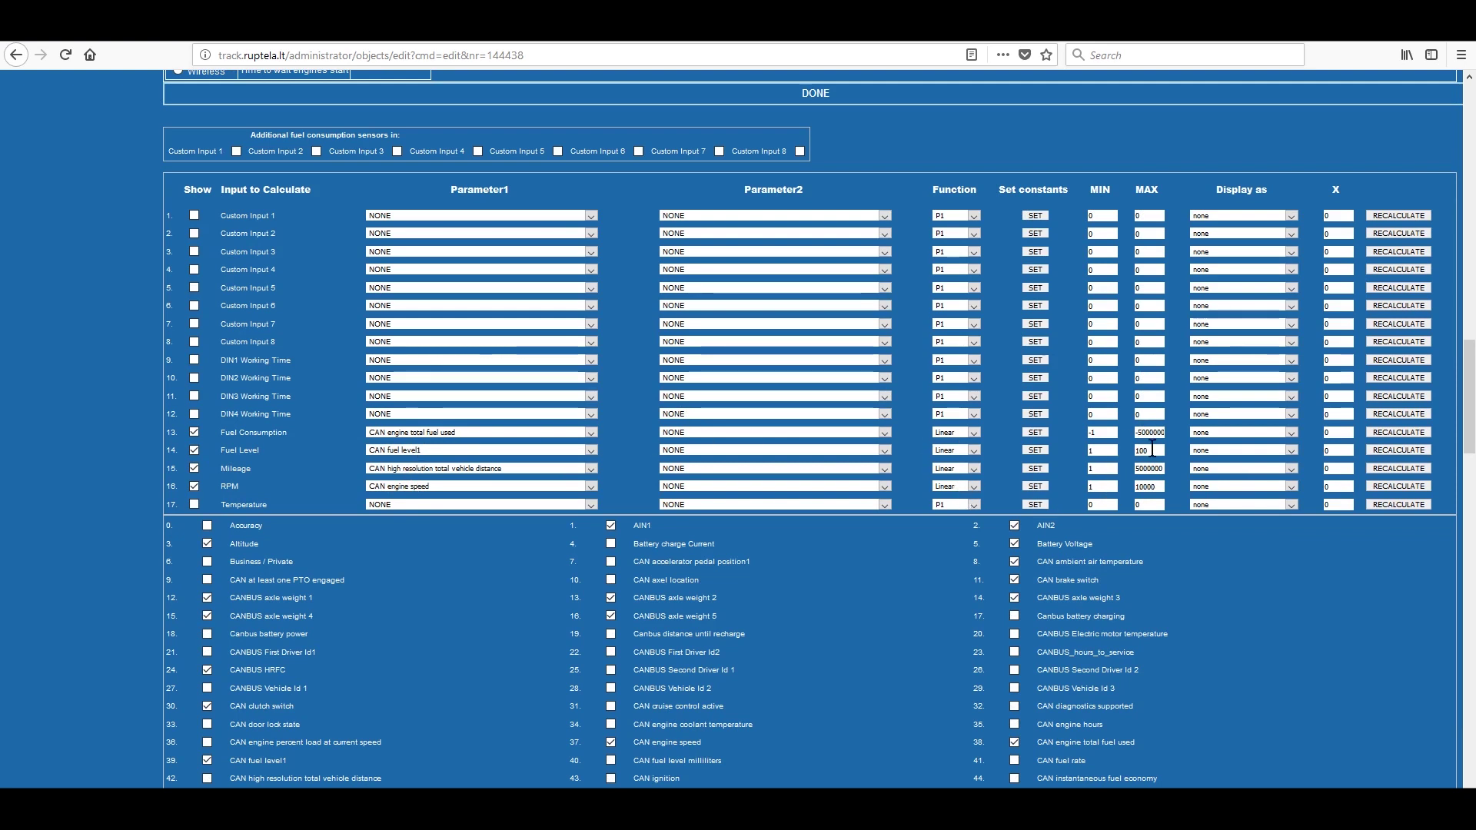
scroll(615, 530, down, 7)
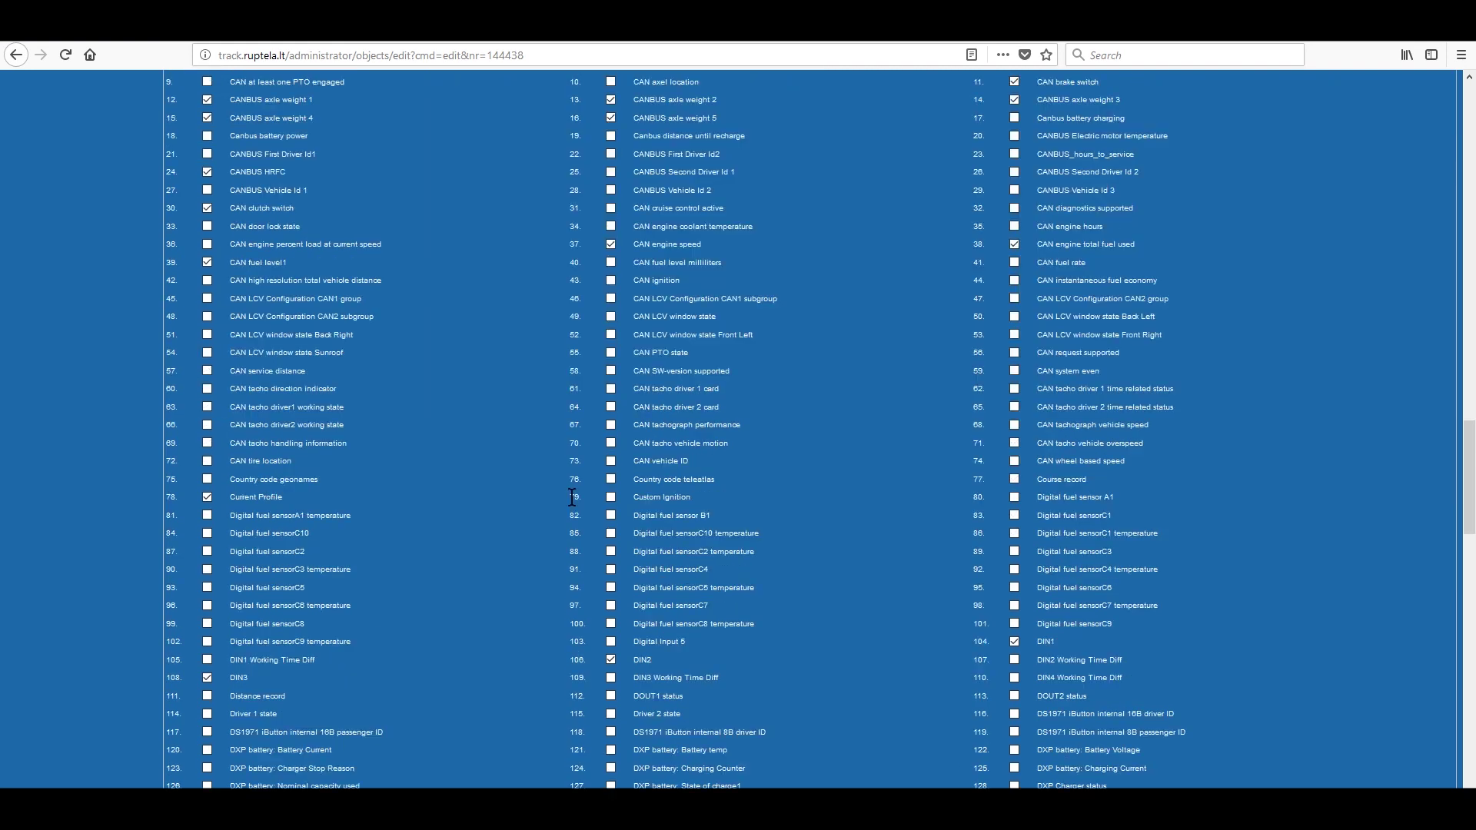
scroll(483, 481, down, 20)
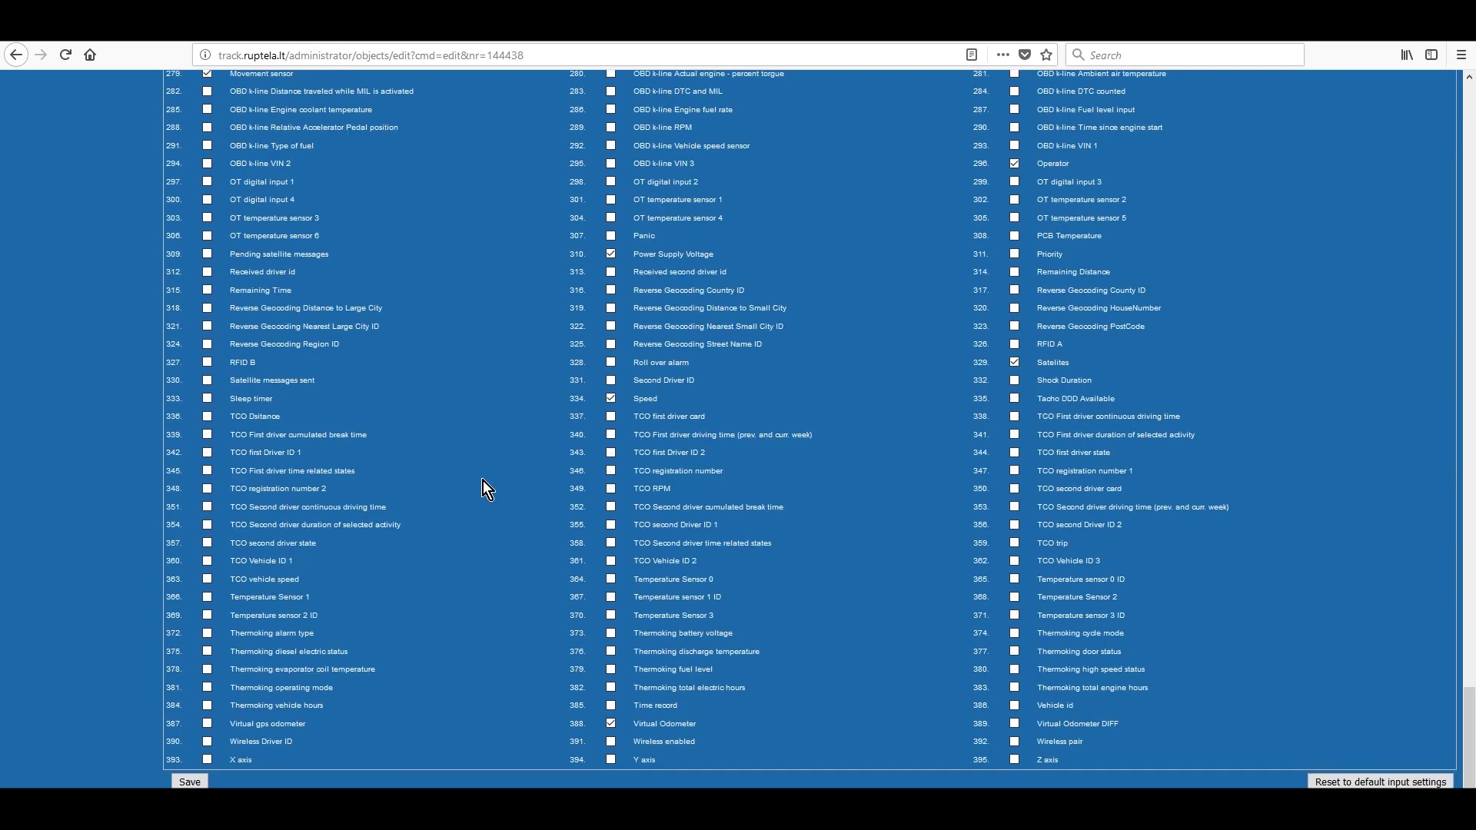
click(189, 782)
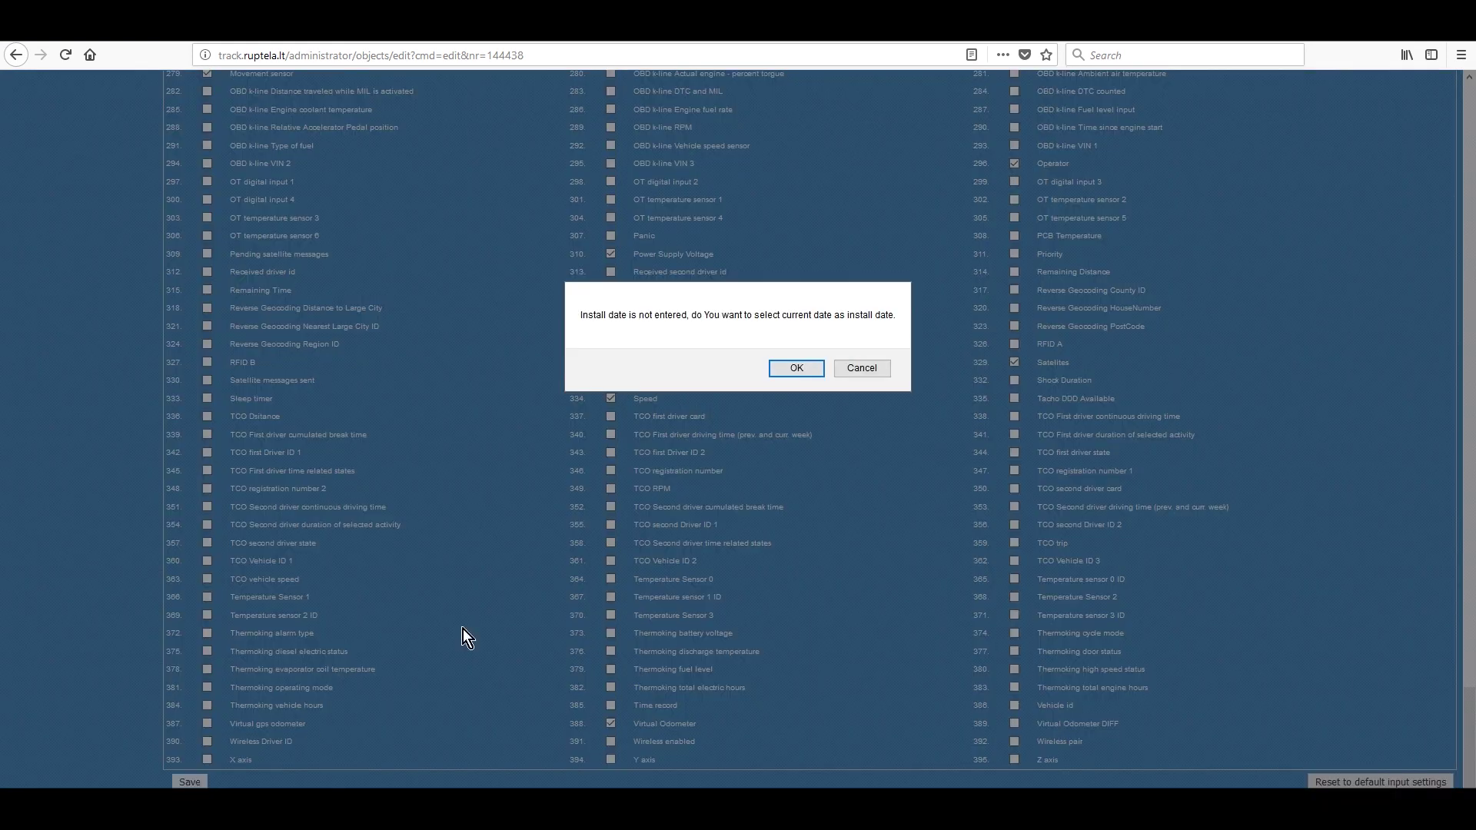
click(817, 371)
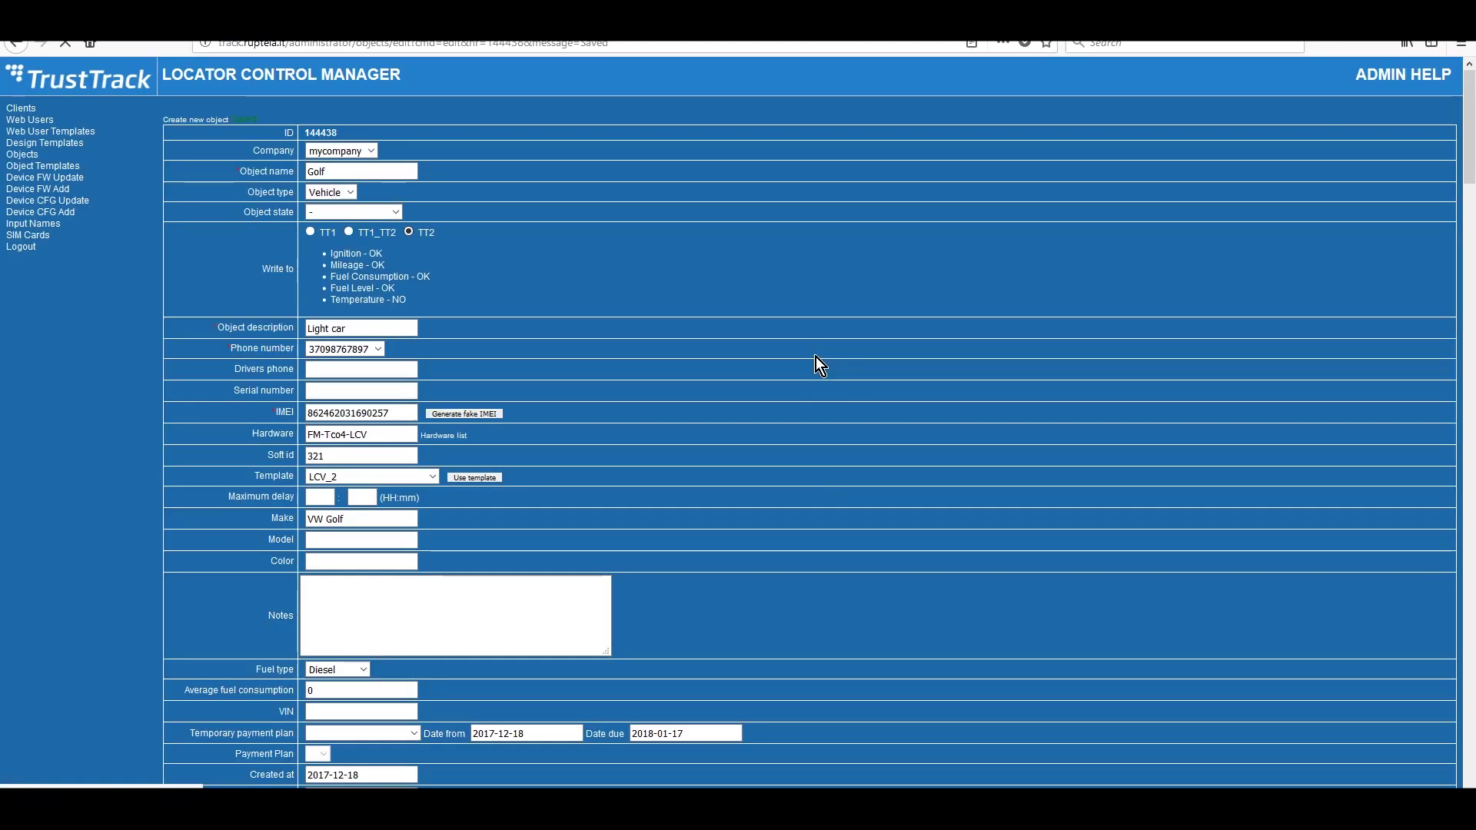
- From the web user interface's Fleet Status list, open Golf_dealer's vehicle details
click(62, 121)
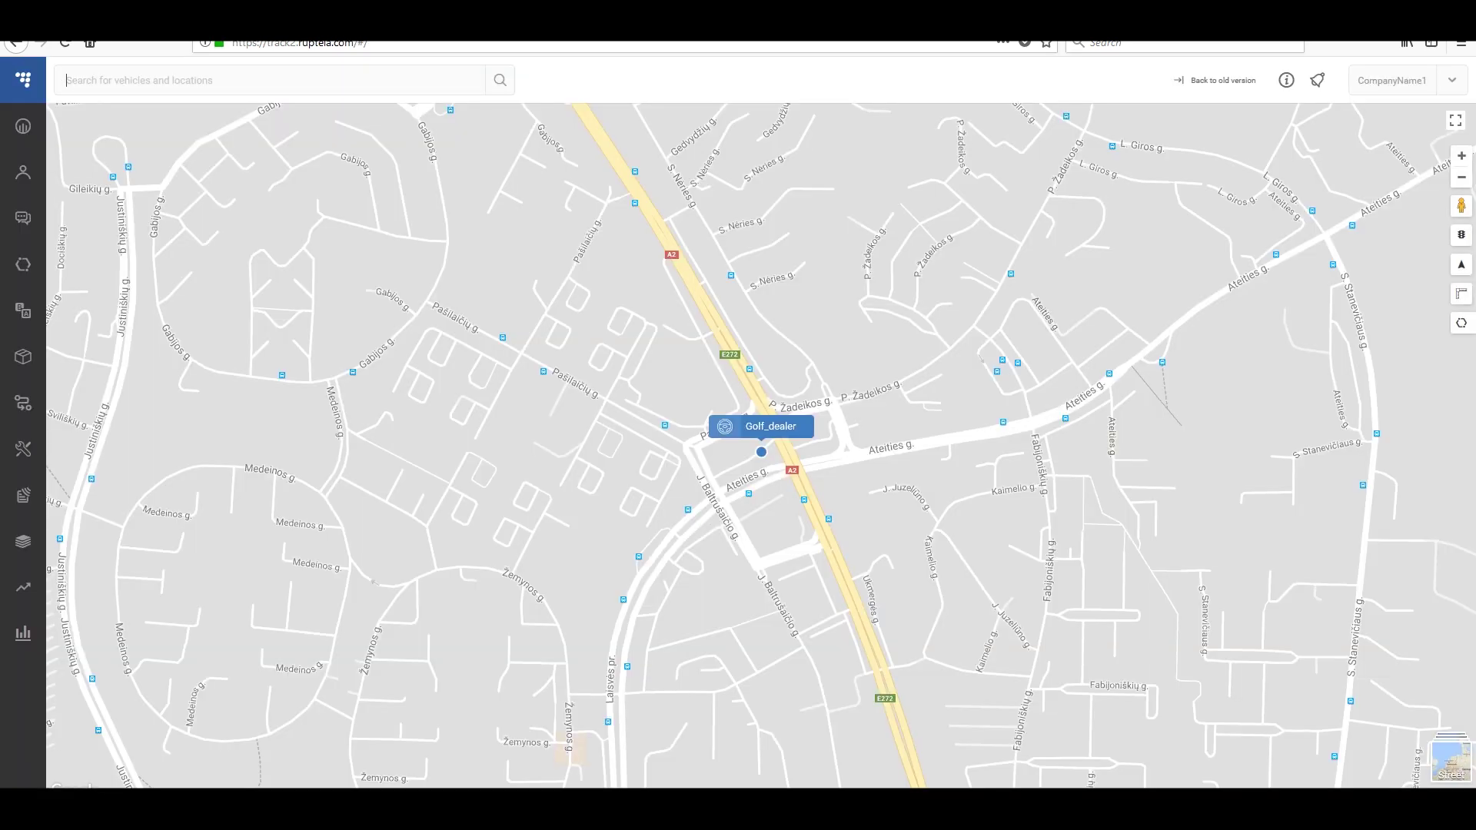
click(26, 133)
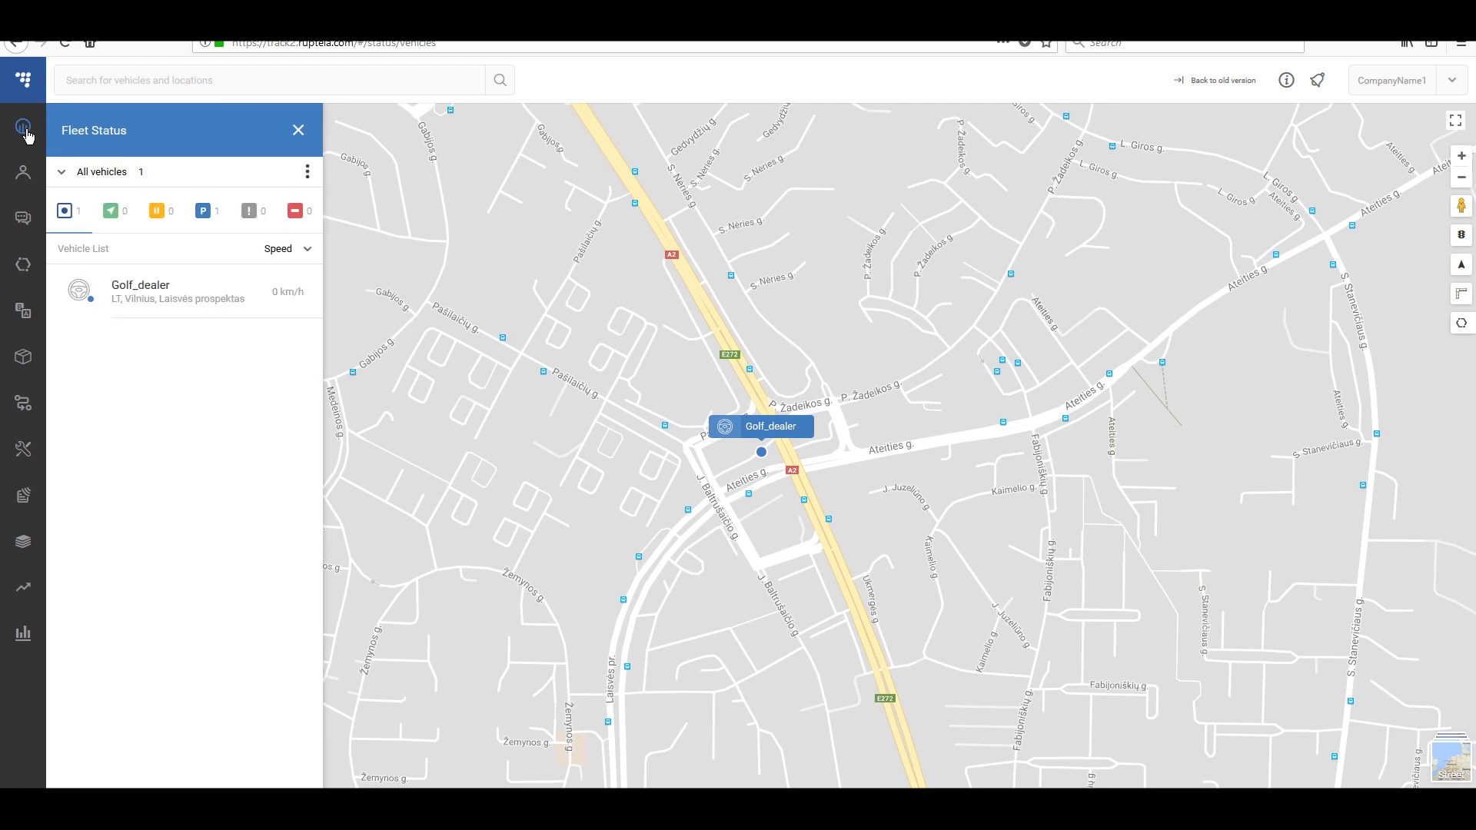
click(196, 298)
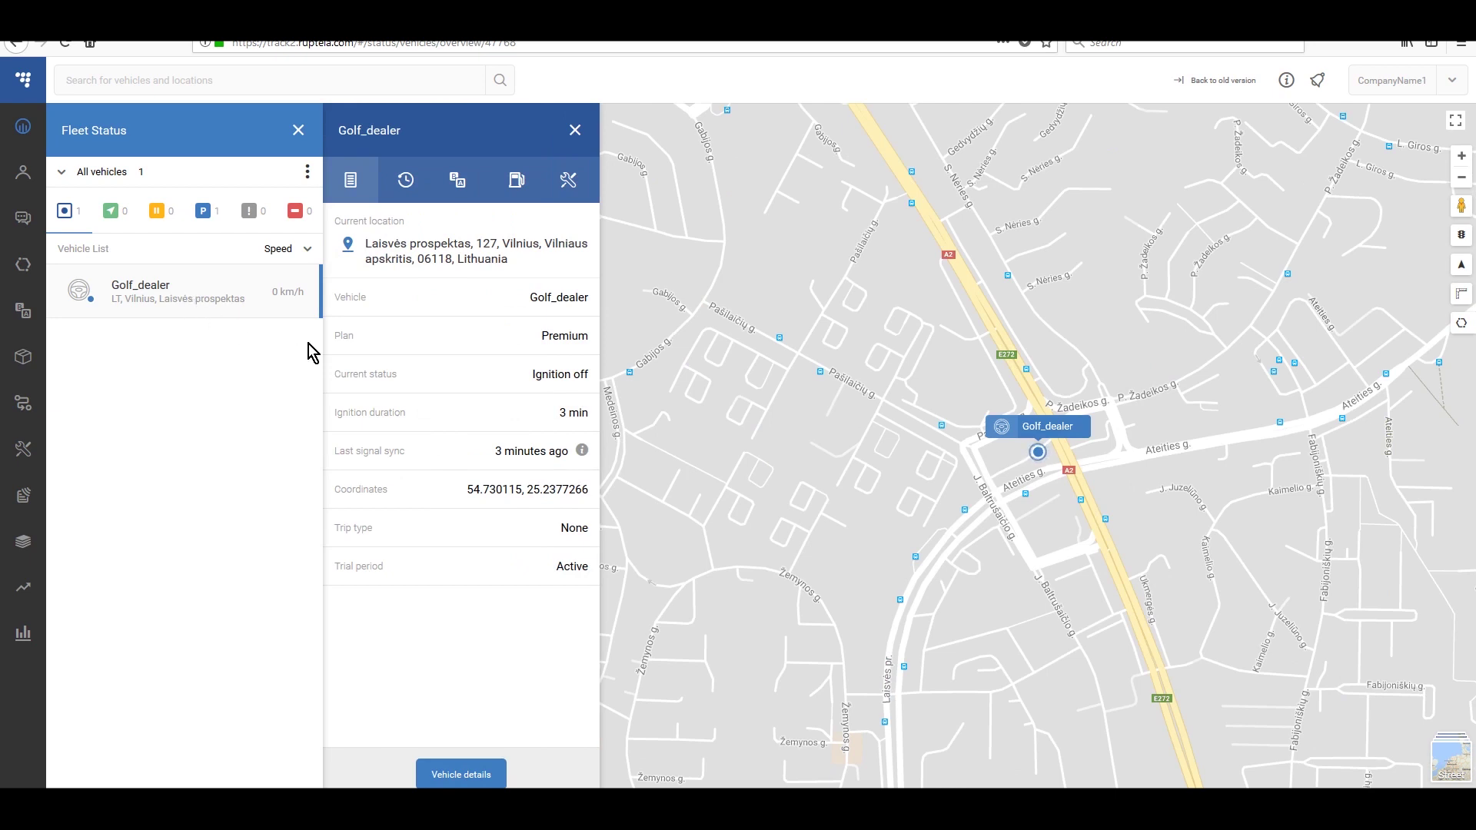
- Show Golf_dealer's 18/12/2017 history analyzed by coordinates, with CAN fuel and mileage readings
click(410, 181)
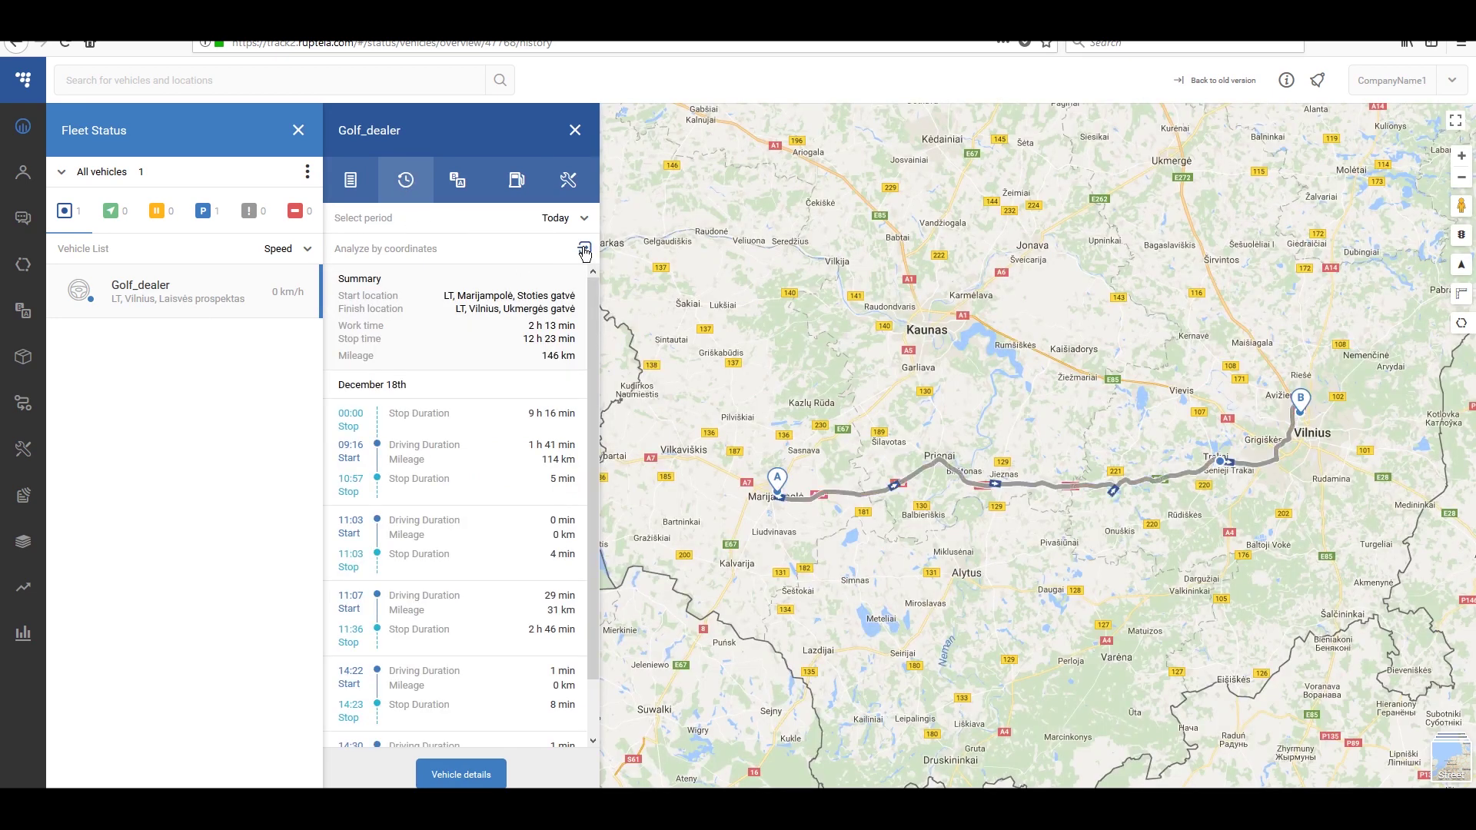
click(585, 249)
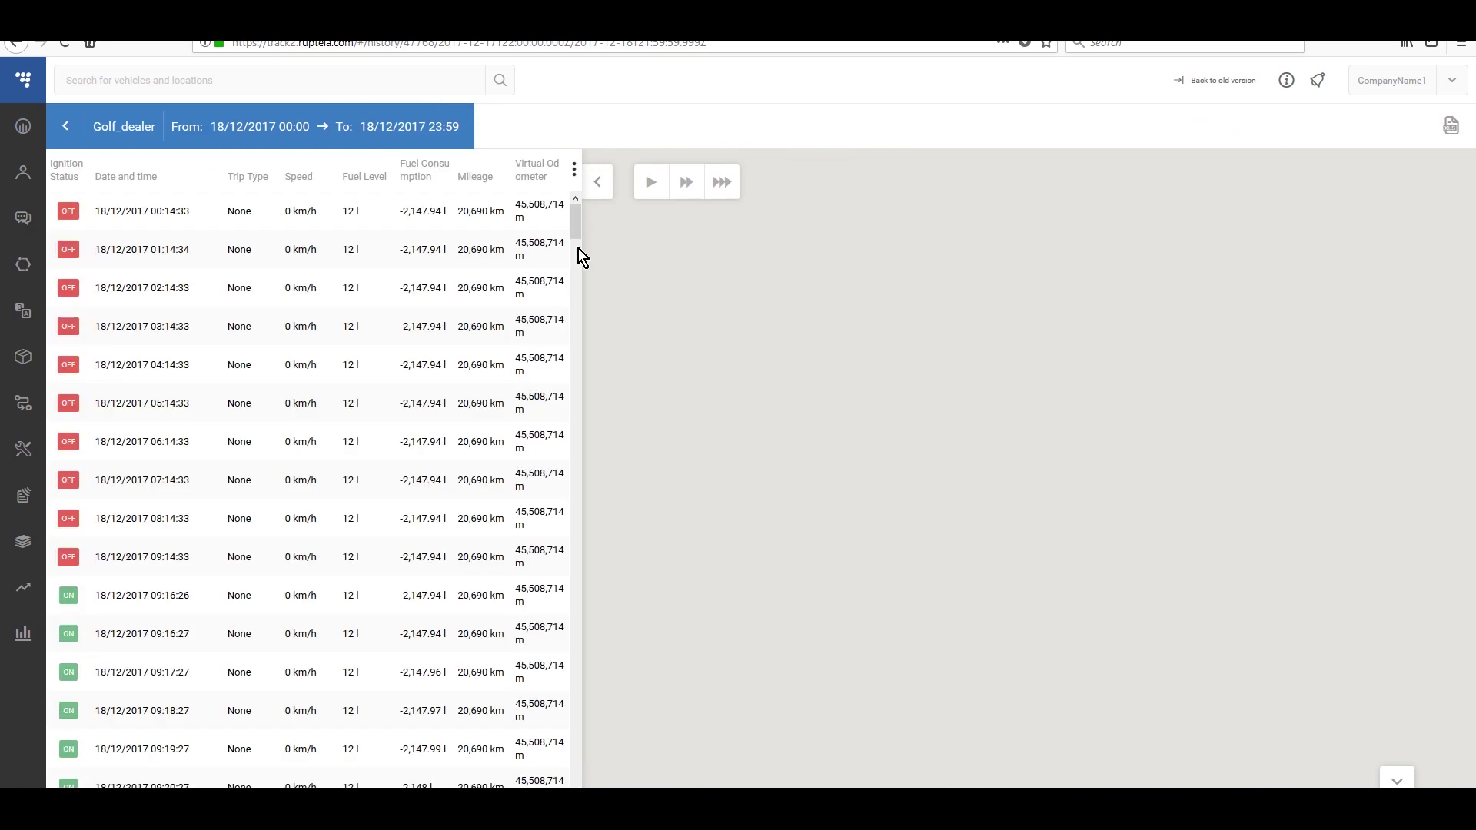